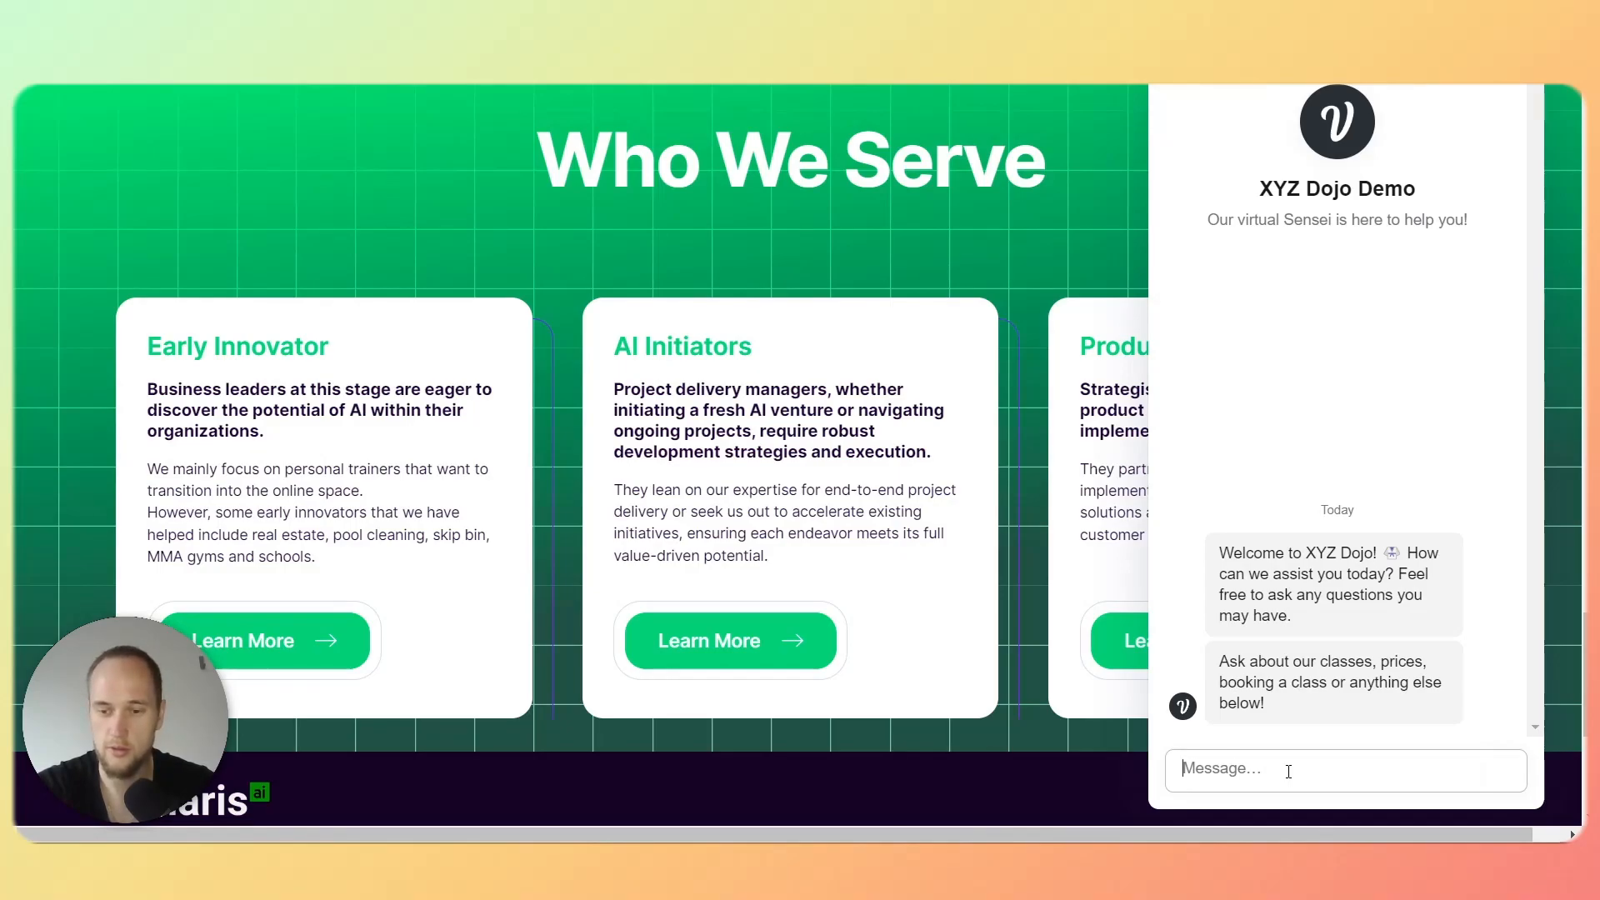
Ask the XYZ Dojo Demo chatbot "What are your prices? And I".
type("What a")
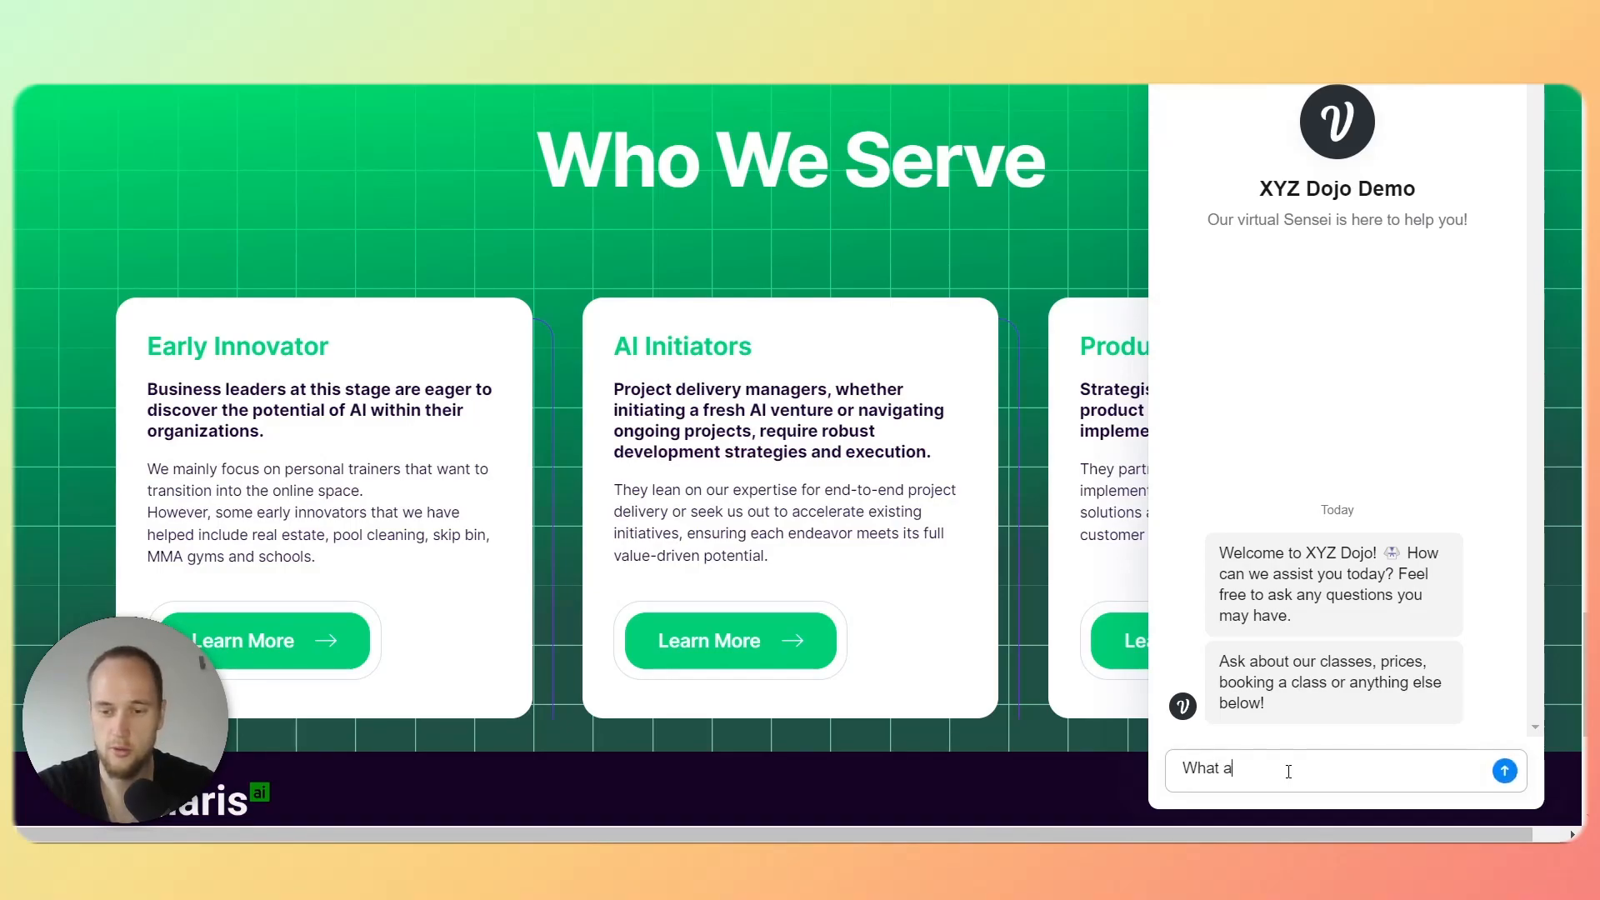
type("re your prices? And")
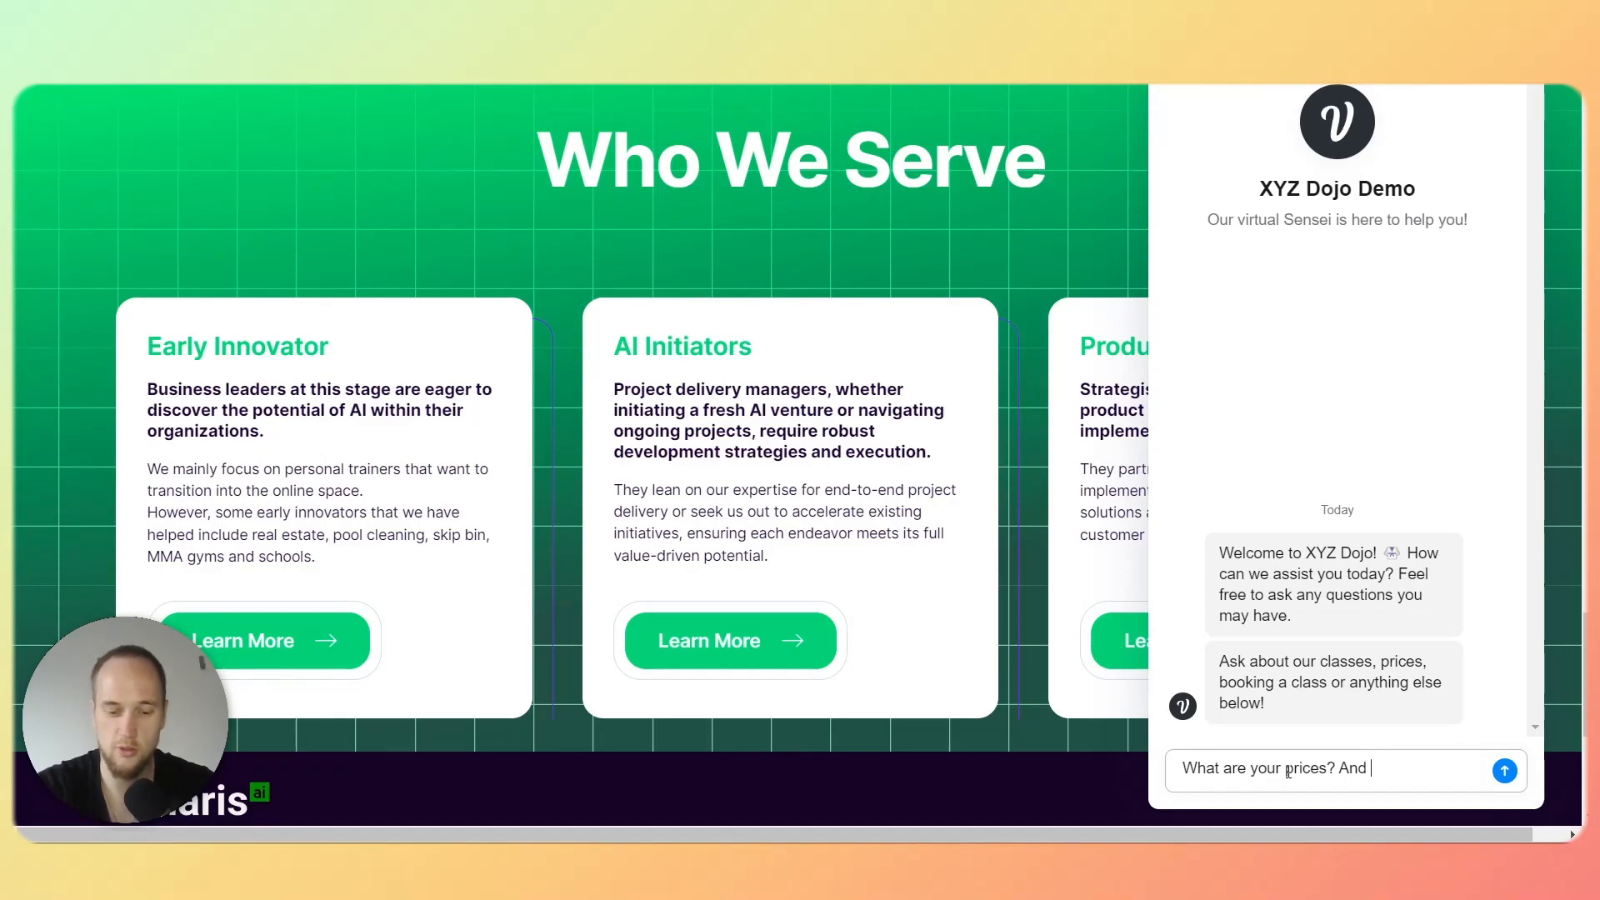
type("I")
key("Return")
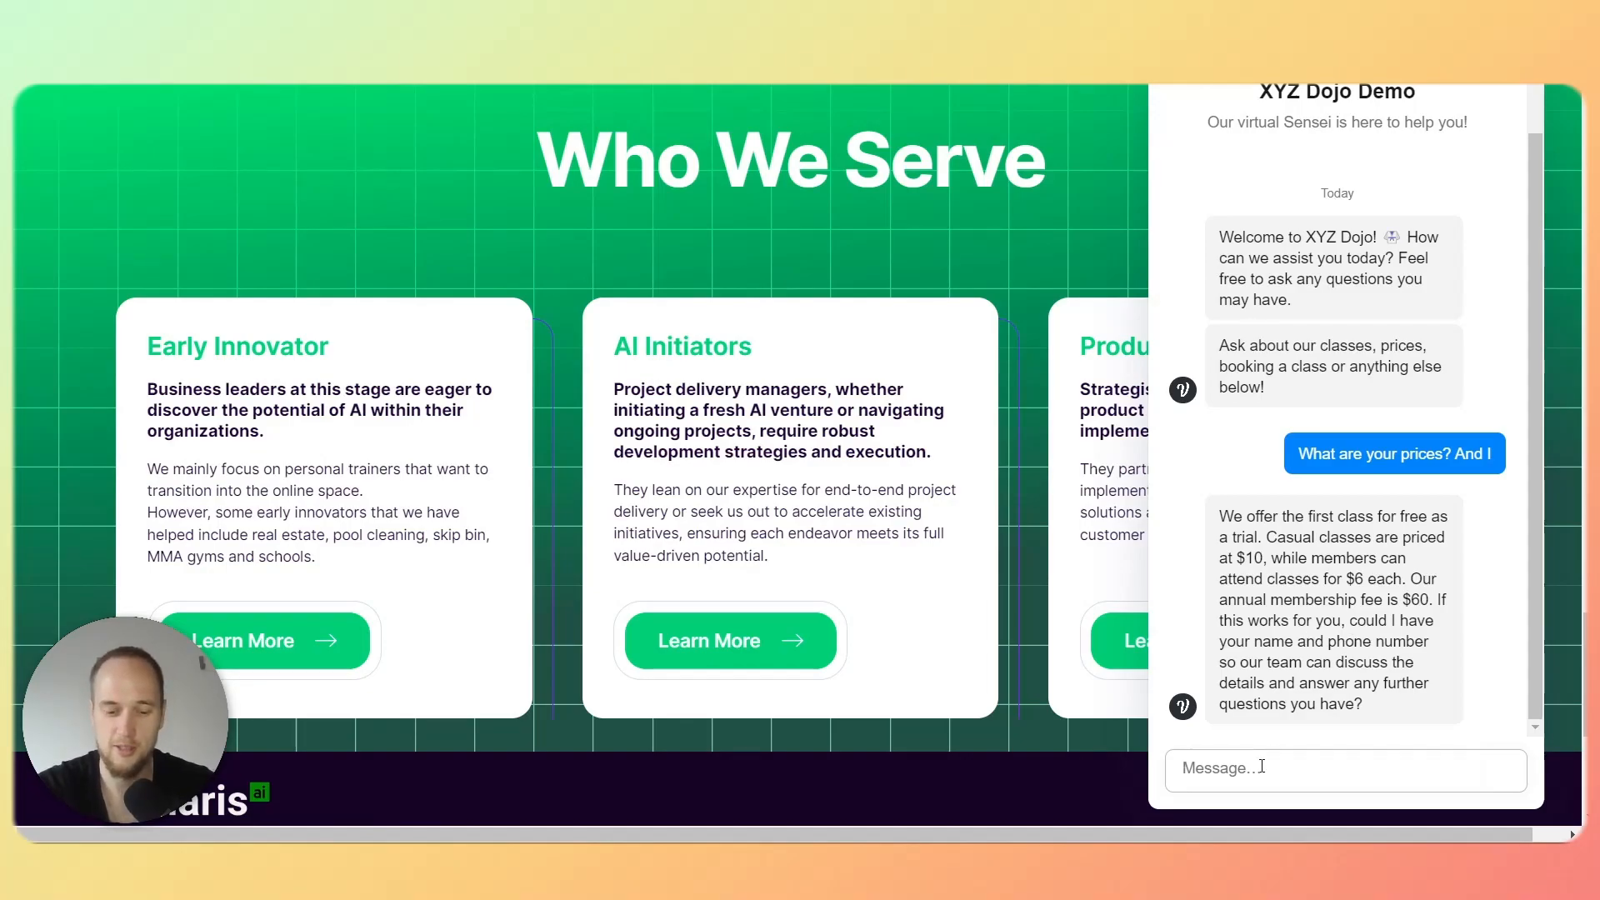
Reply to the chatbot with "Okay, but I'm scared that my son will get hurt.".
type("Okay, but I")
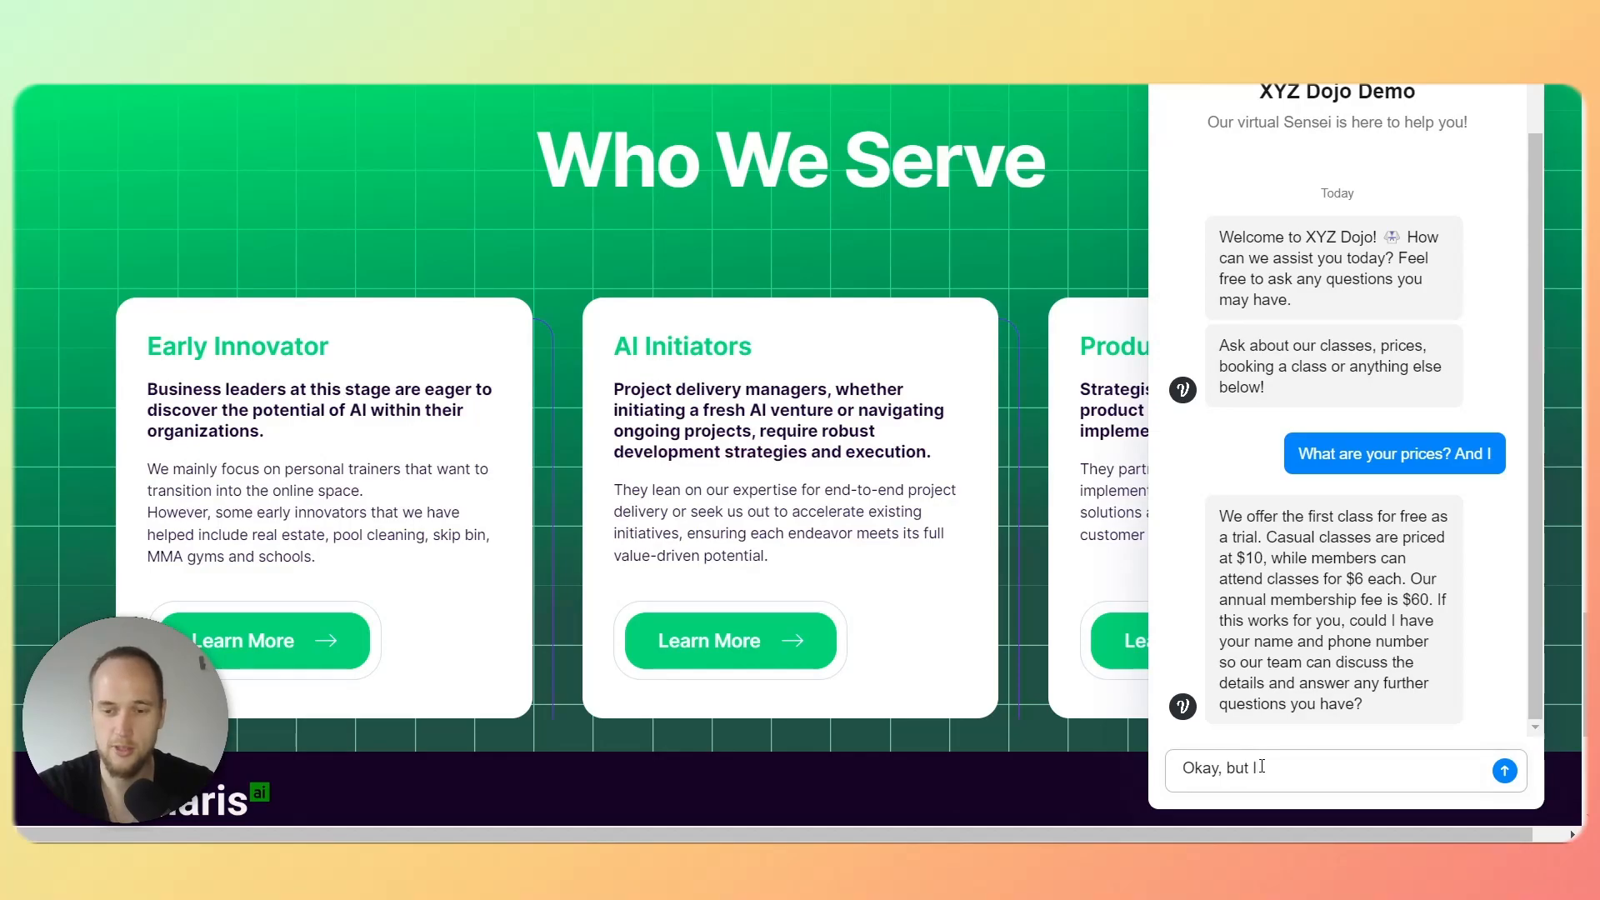
type("'m scared that my son will")
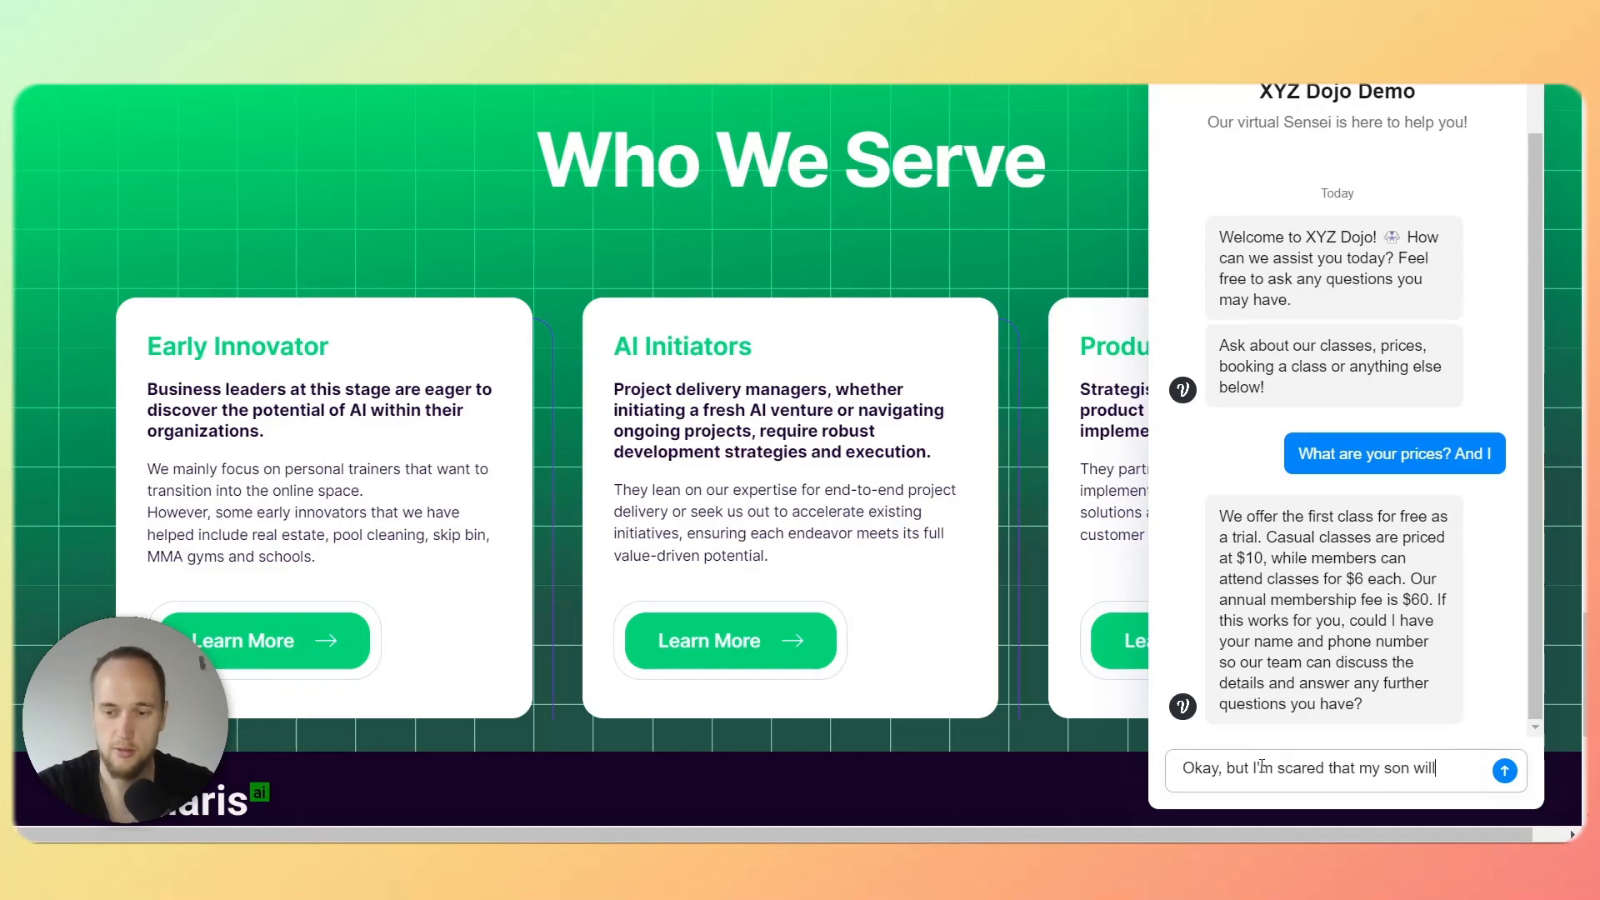
type(" get hurt.")
key("Return")
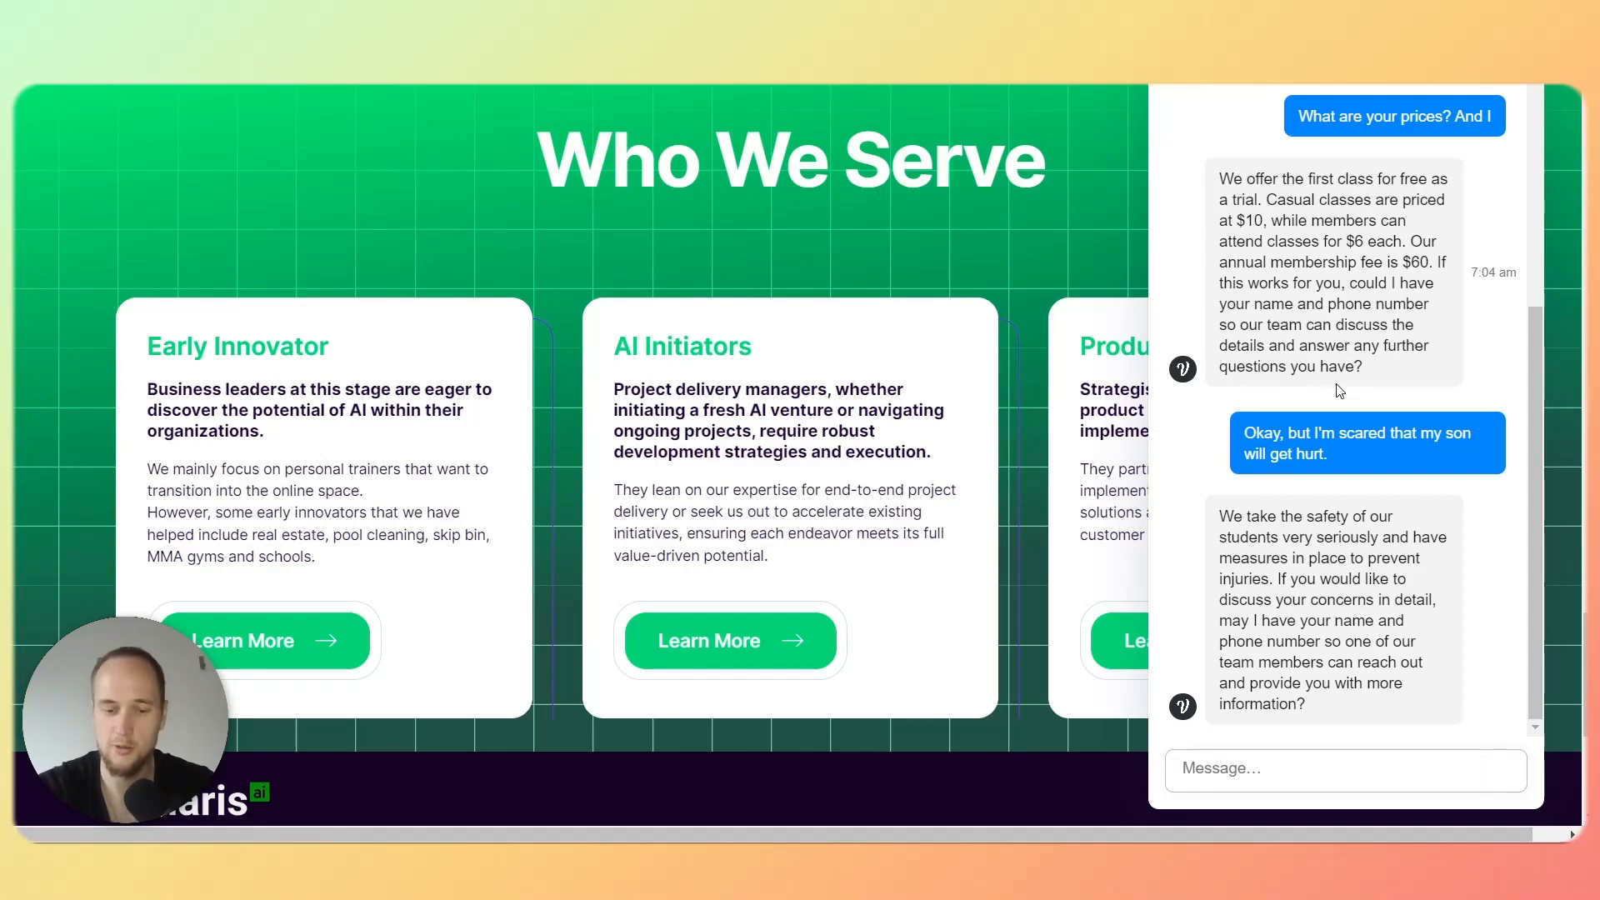
Send the chatbot the requested contact name and phone number.
type("Henryk,")
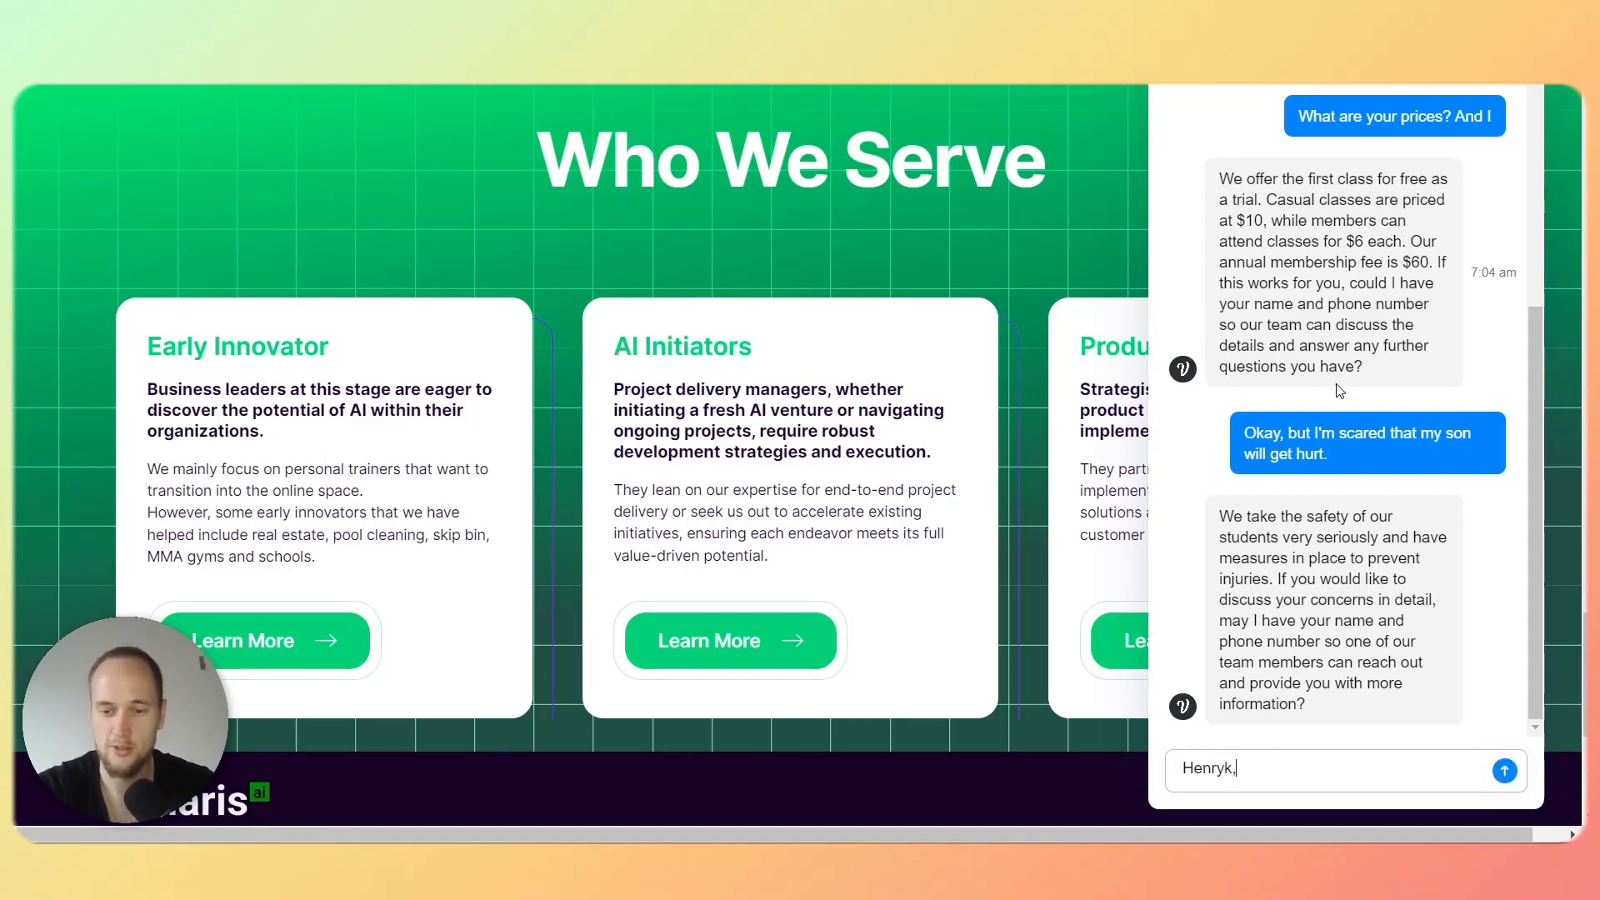
type(" 0")
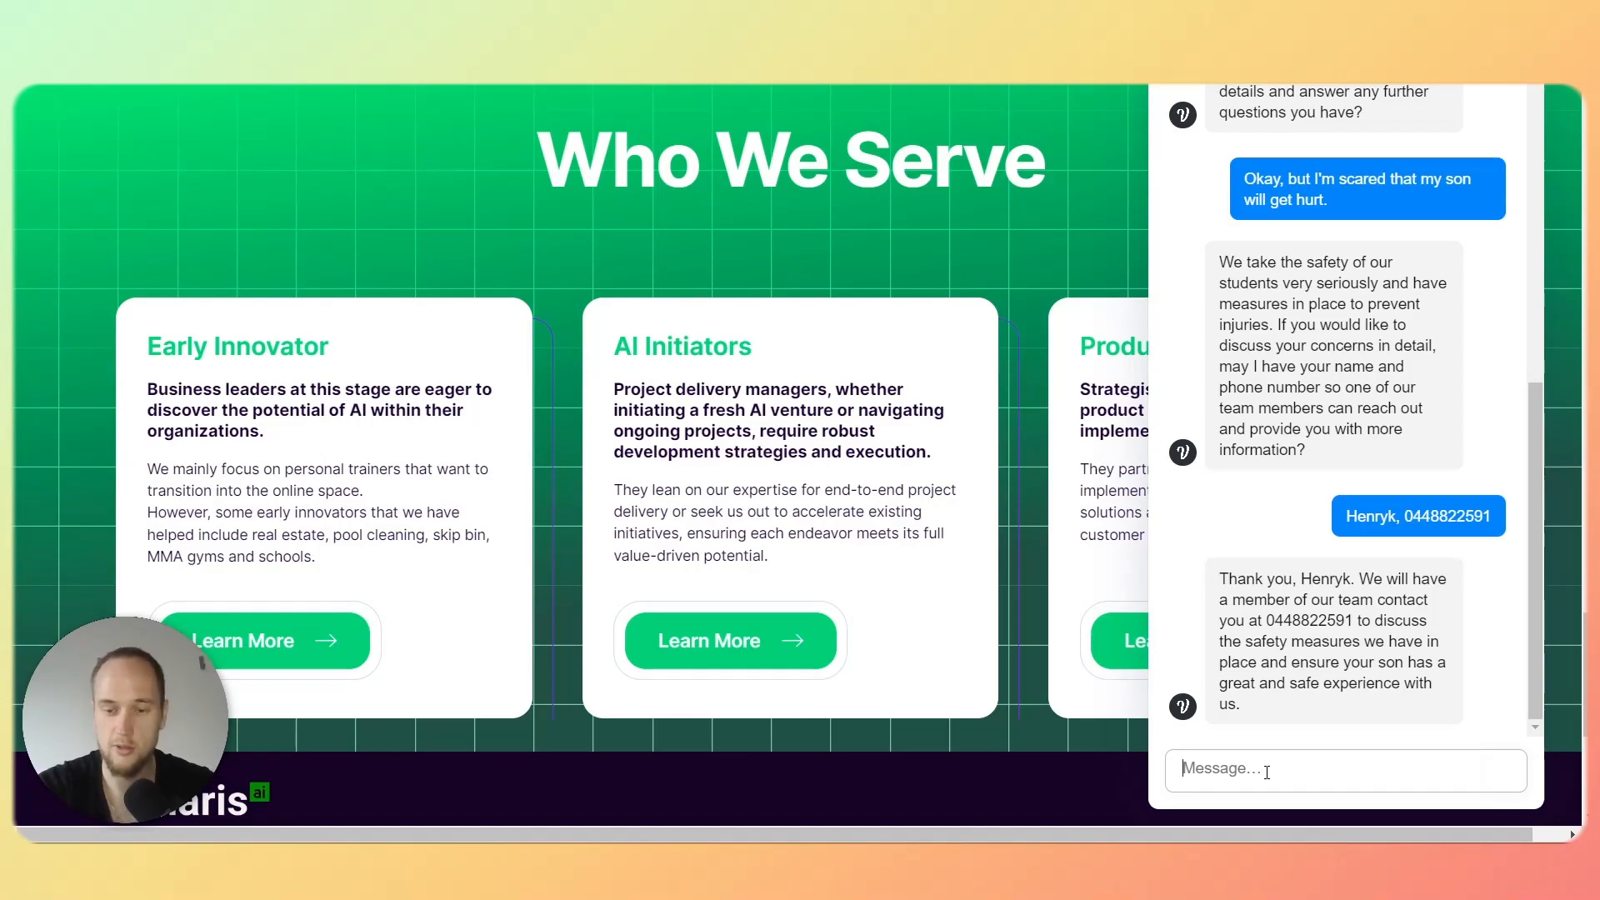
Send the chatbot the message "Book a class".
type("Book an")
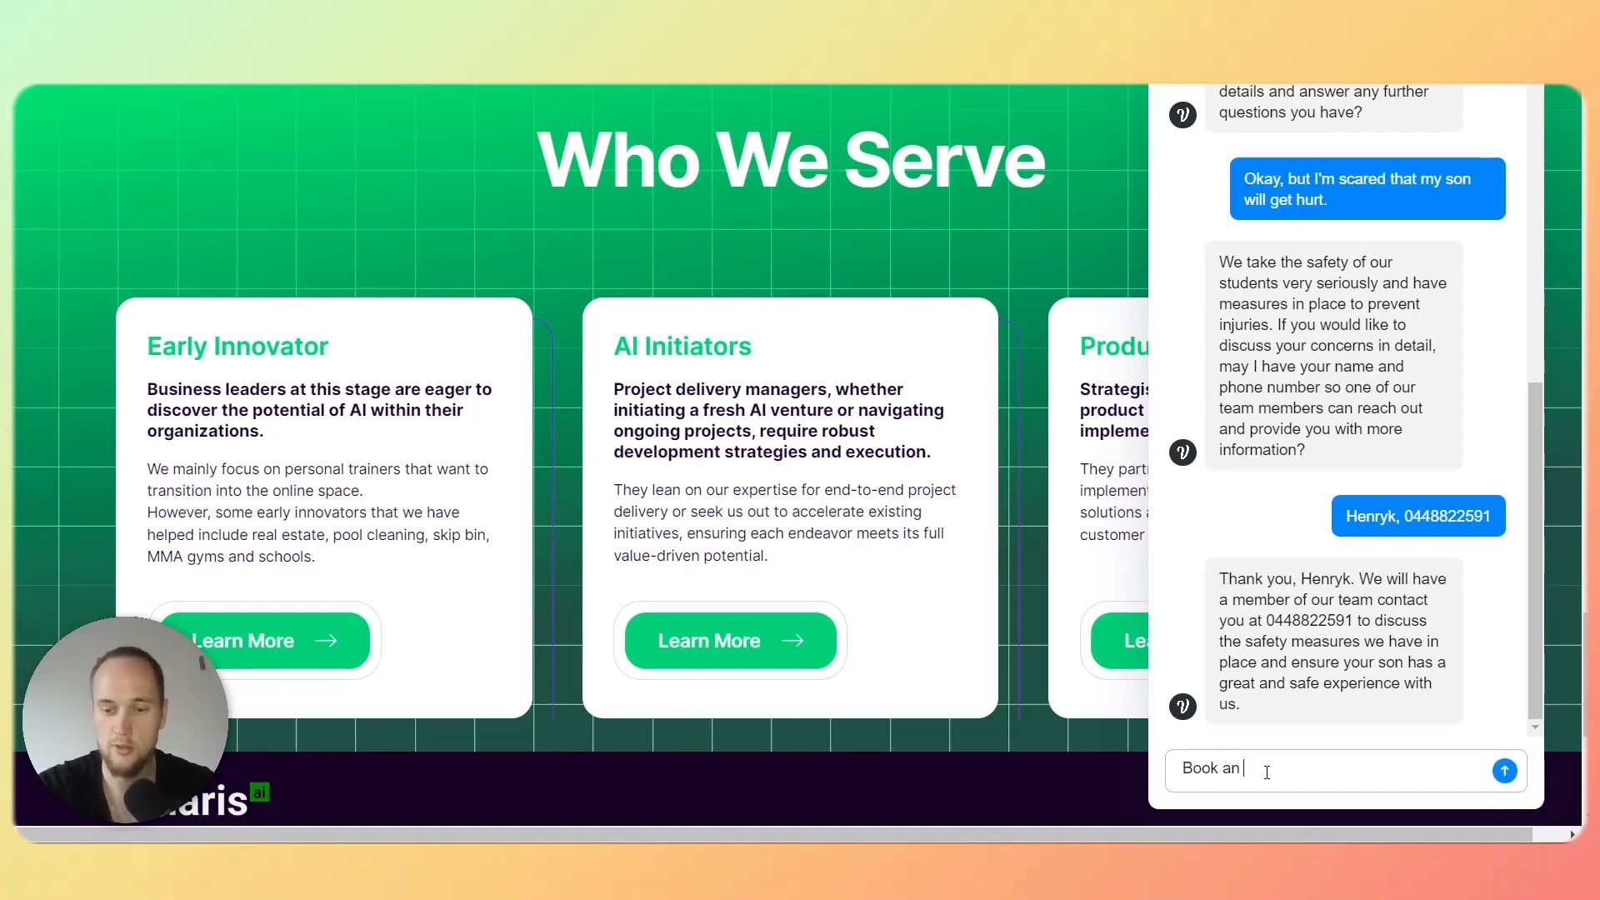
key("BackSpace")
key("BackSpace")
type("class")
key("Return")
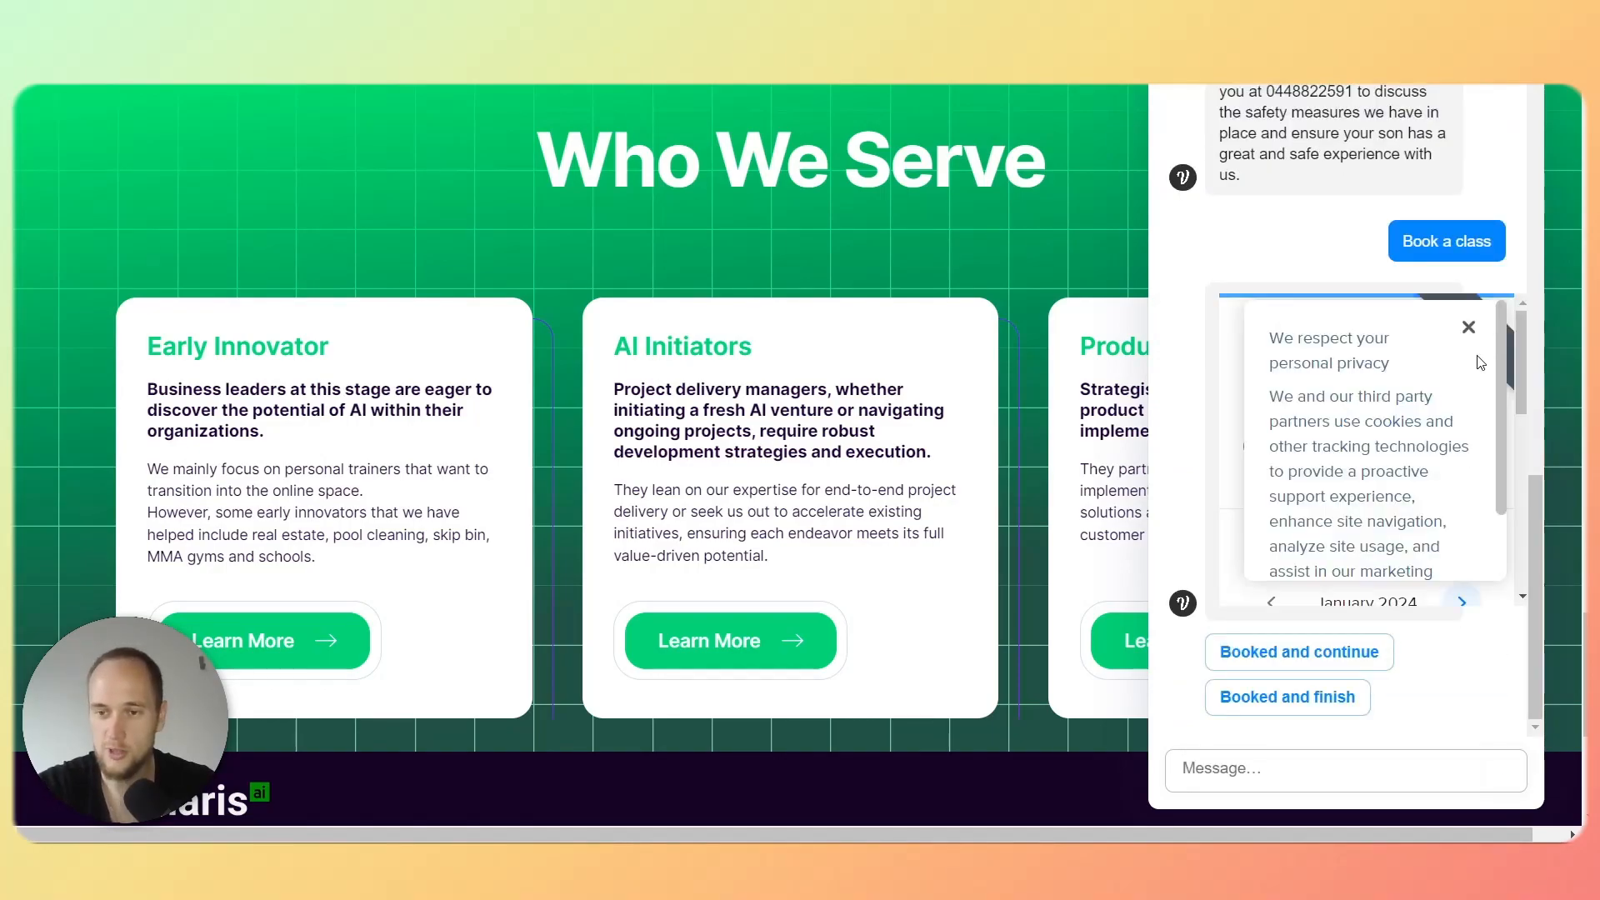
Dismiss the privacy notice in the Calendly widget and choose the 9:30am slot on Thursday, January 18, 2024.
left_click(1470, 338)
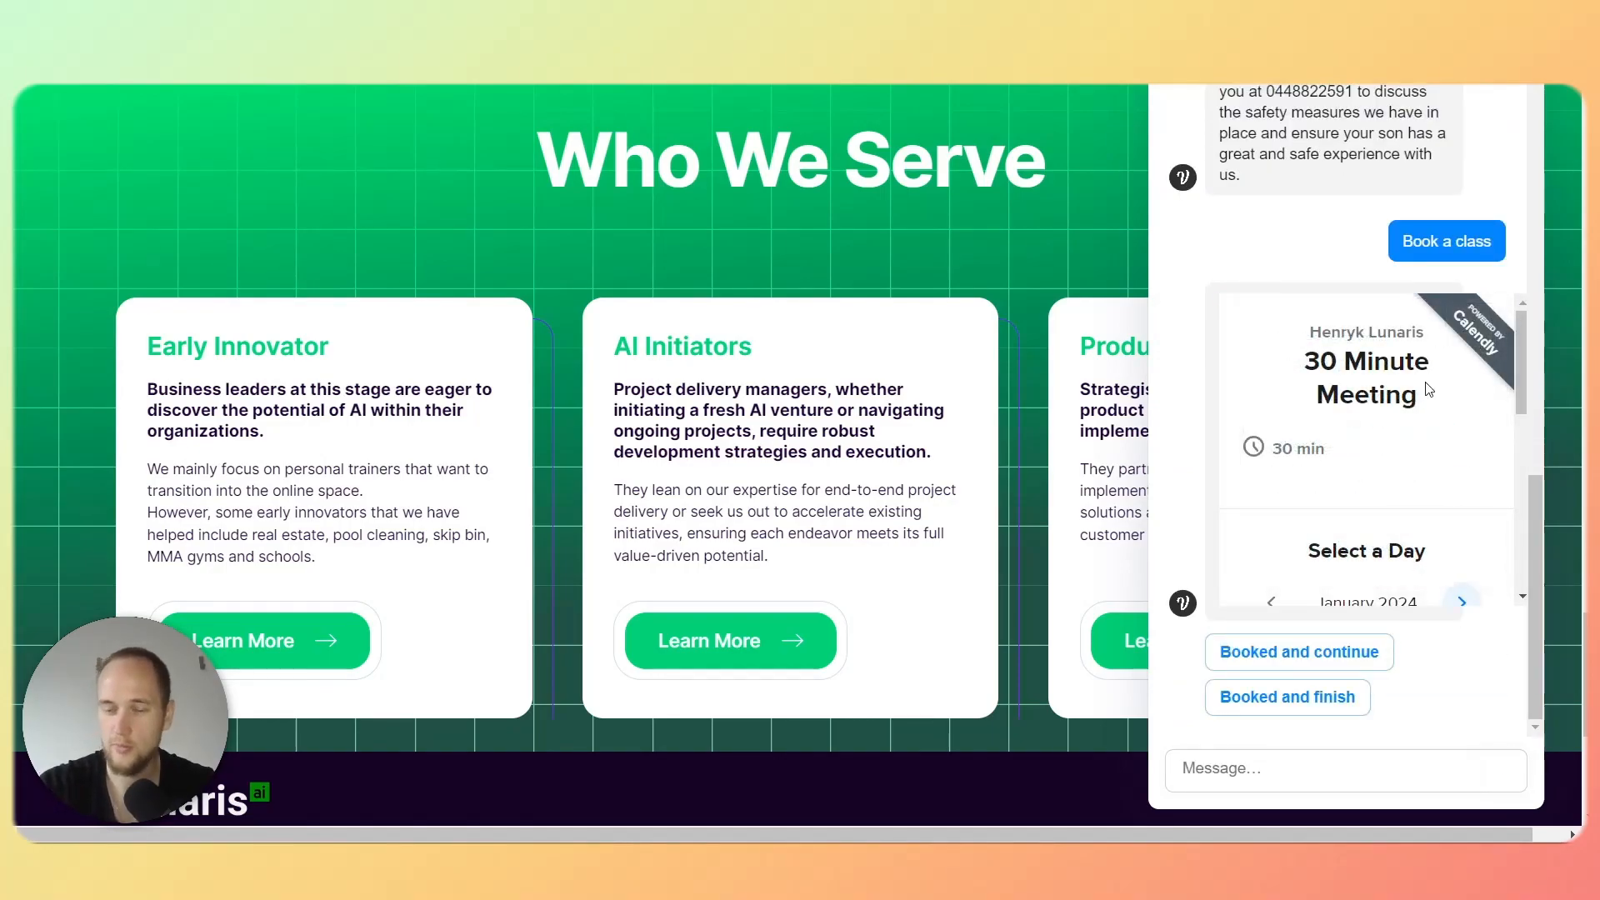
scroll(1336, 413, "down", 2)
scroll(1337, 412, "down", 3)
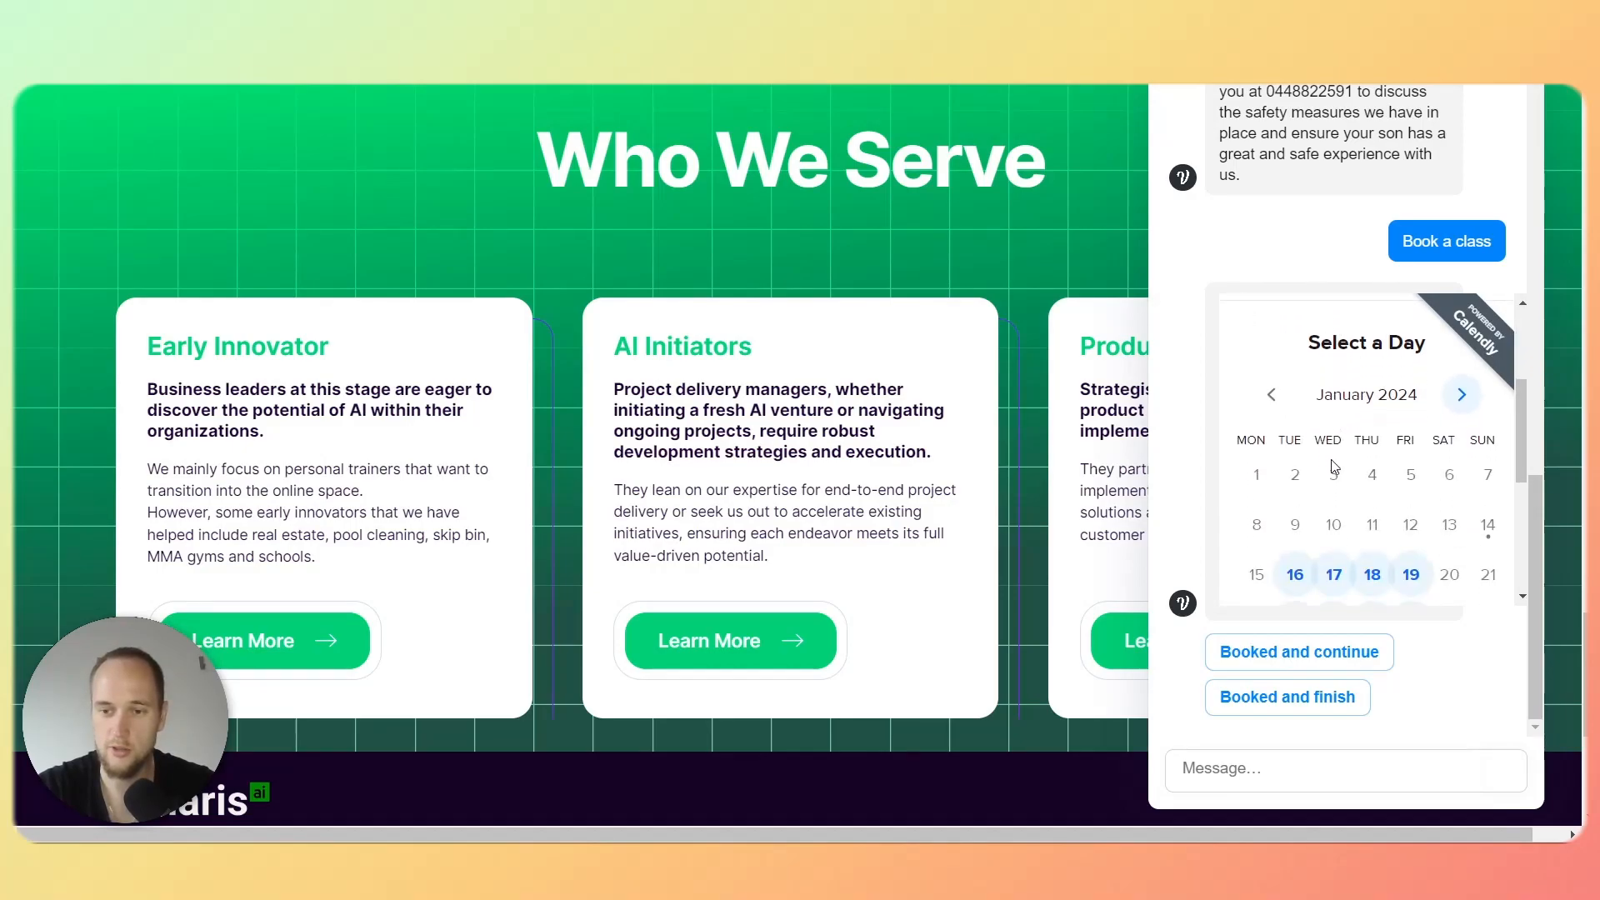
left_click(1371, 470)
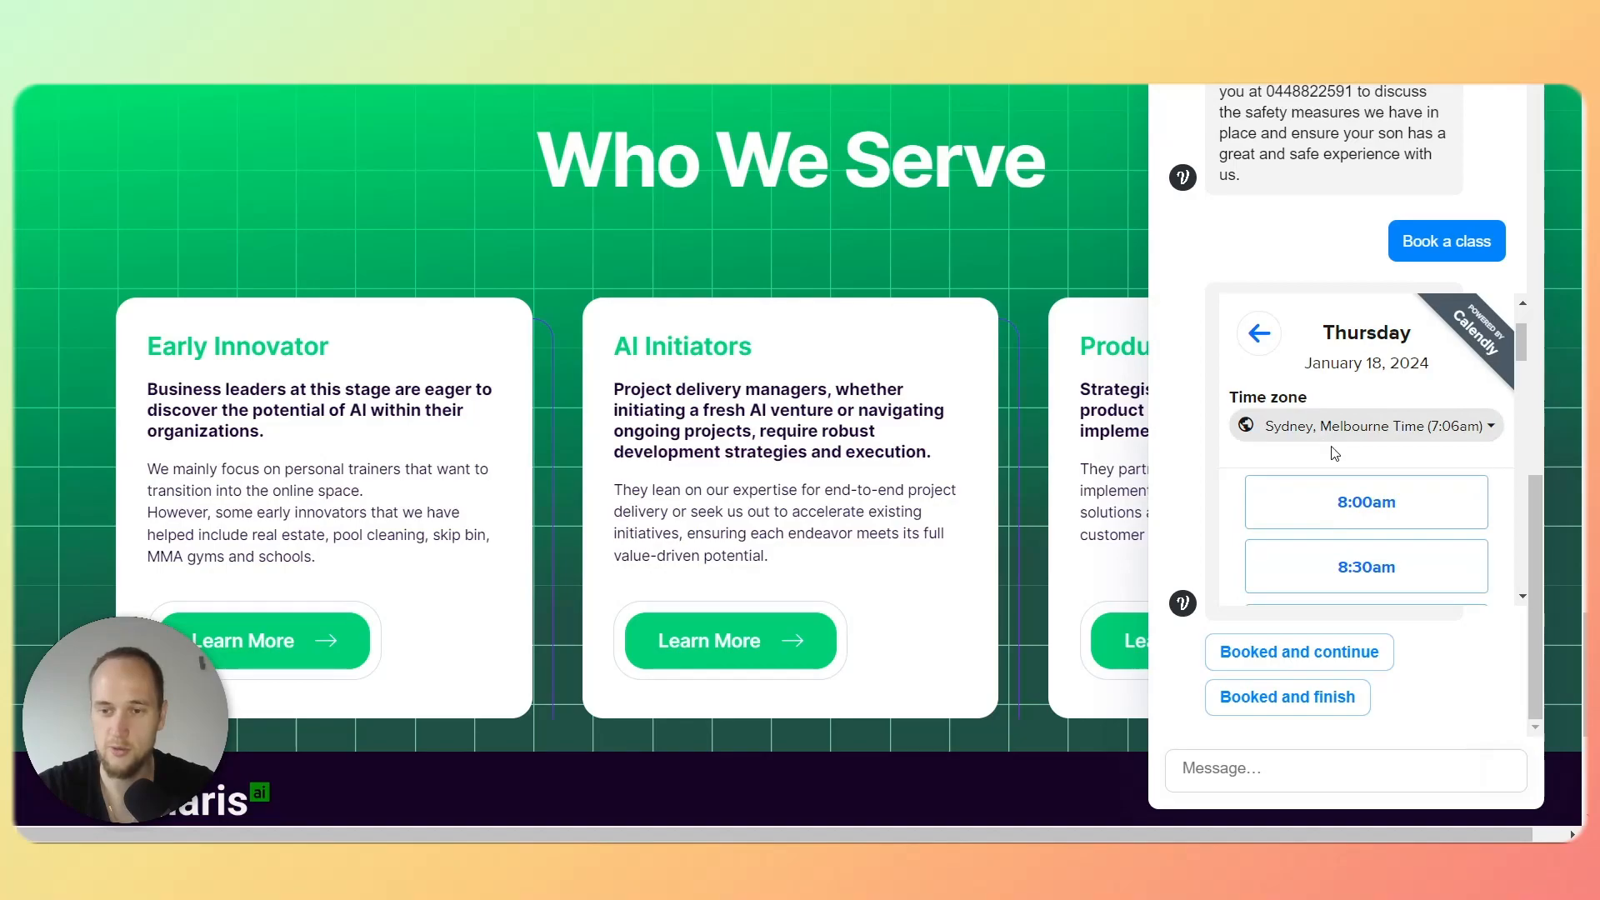
scroll(1379, 512, "down", 3)
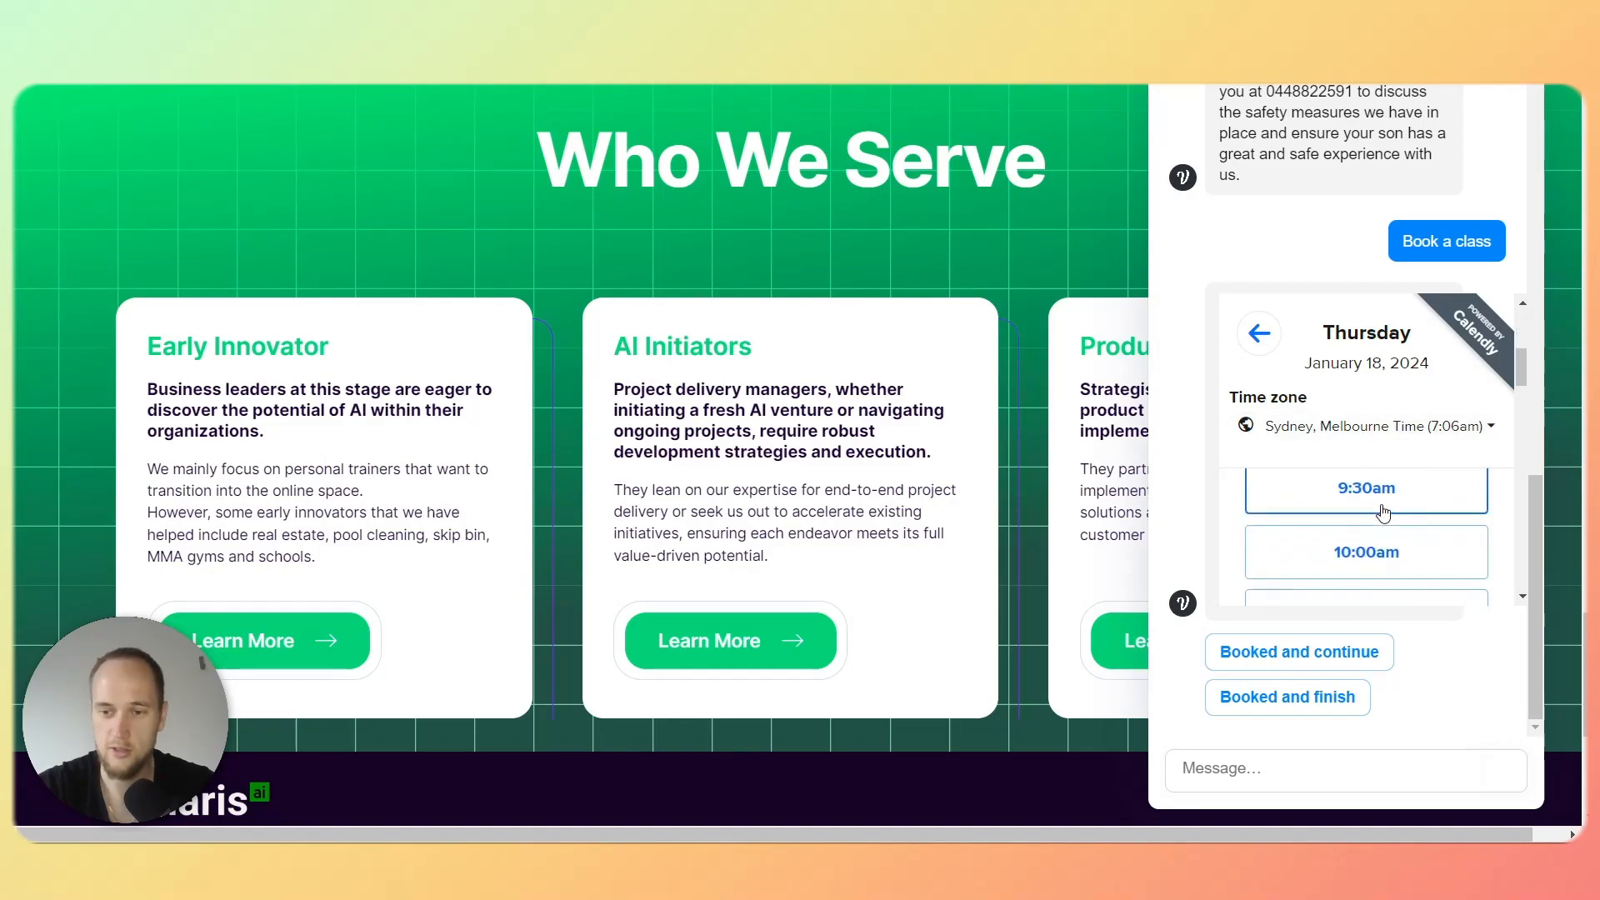
left_click(1381, 517)
left_click(1428, 489)
Fill in the attendee's name and email in the booking form and answer the chatbot with "Booked and finish".
type("Henryk")
key("Tab")
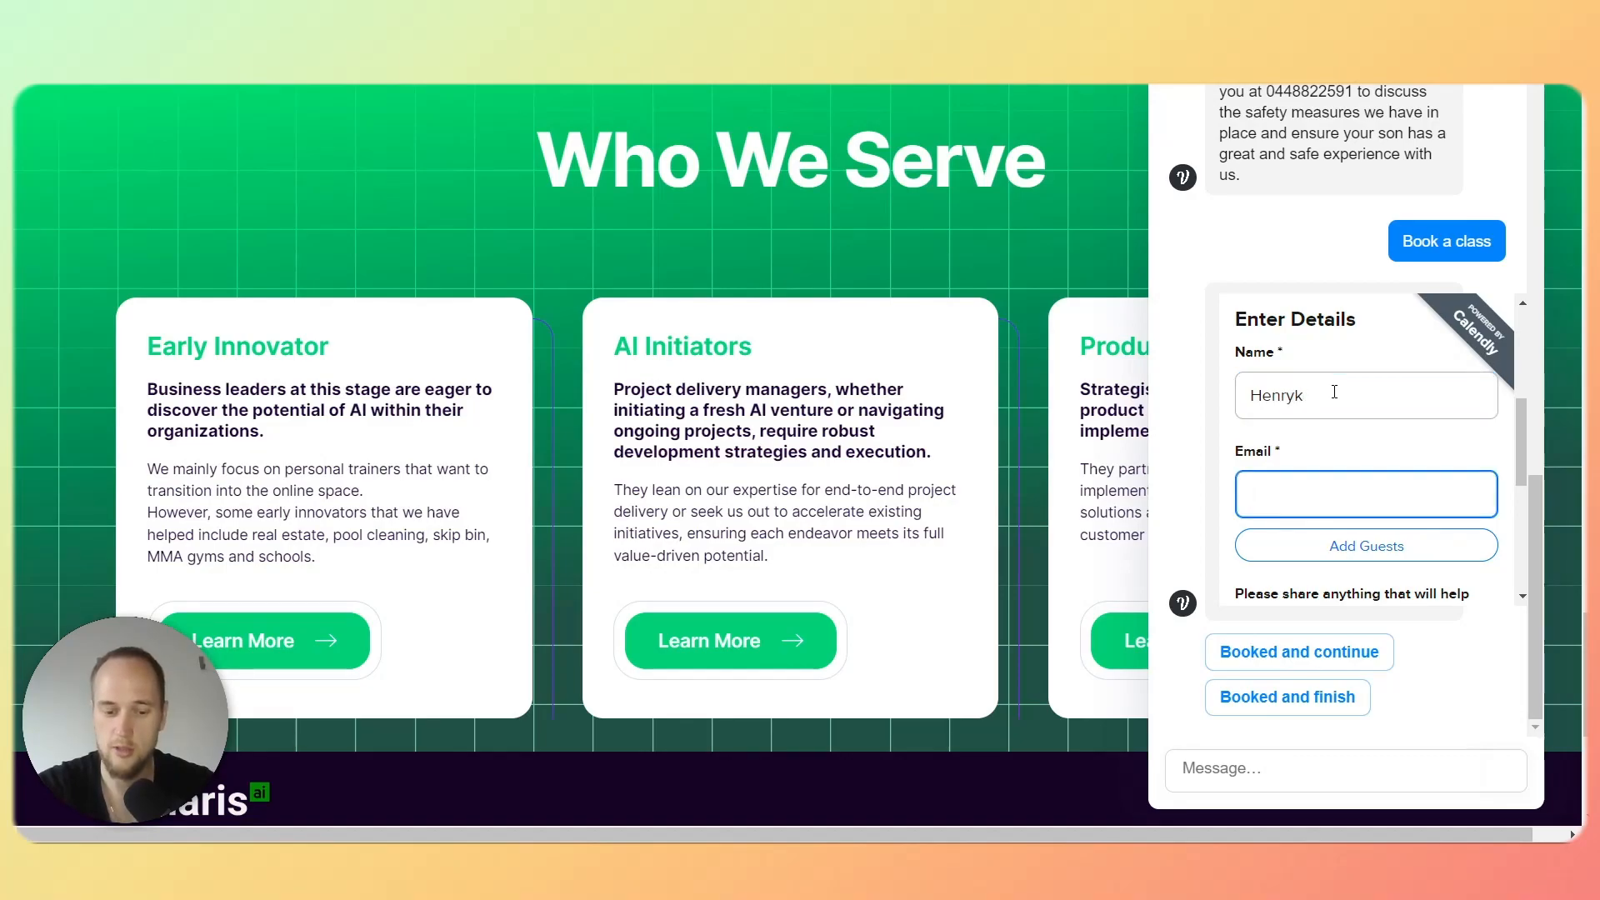
key("ctrl+v")
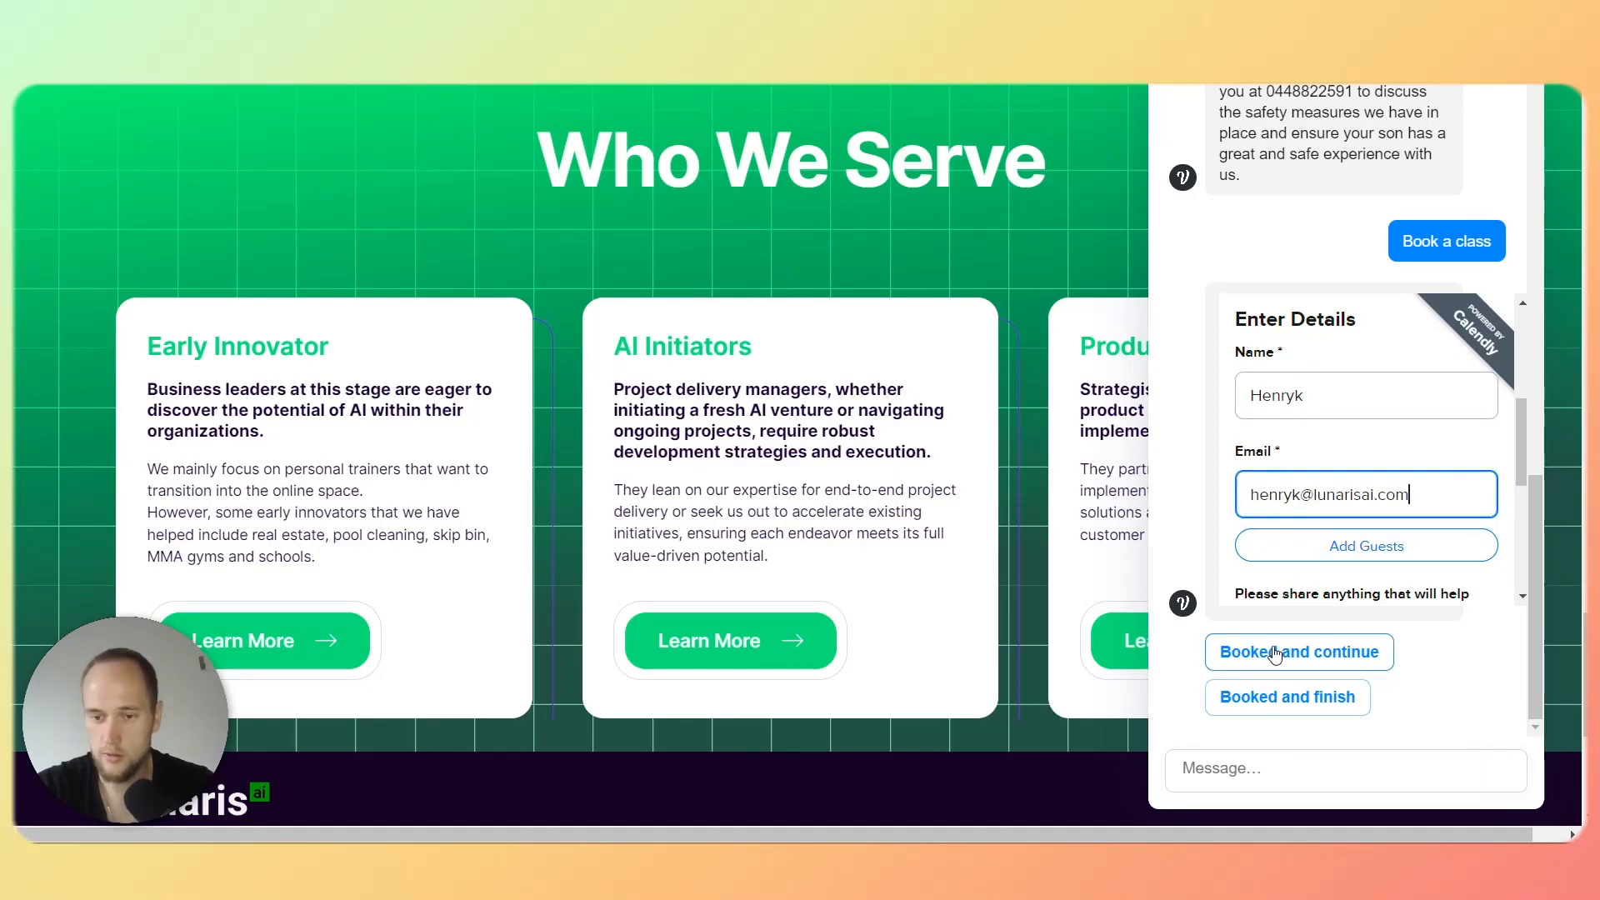
scroll(1376, 646, "down", 1)
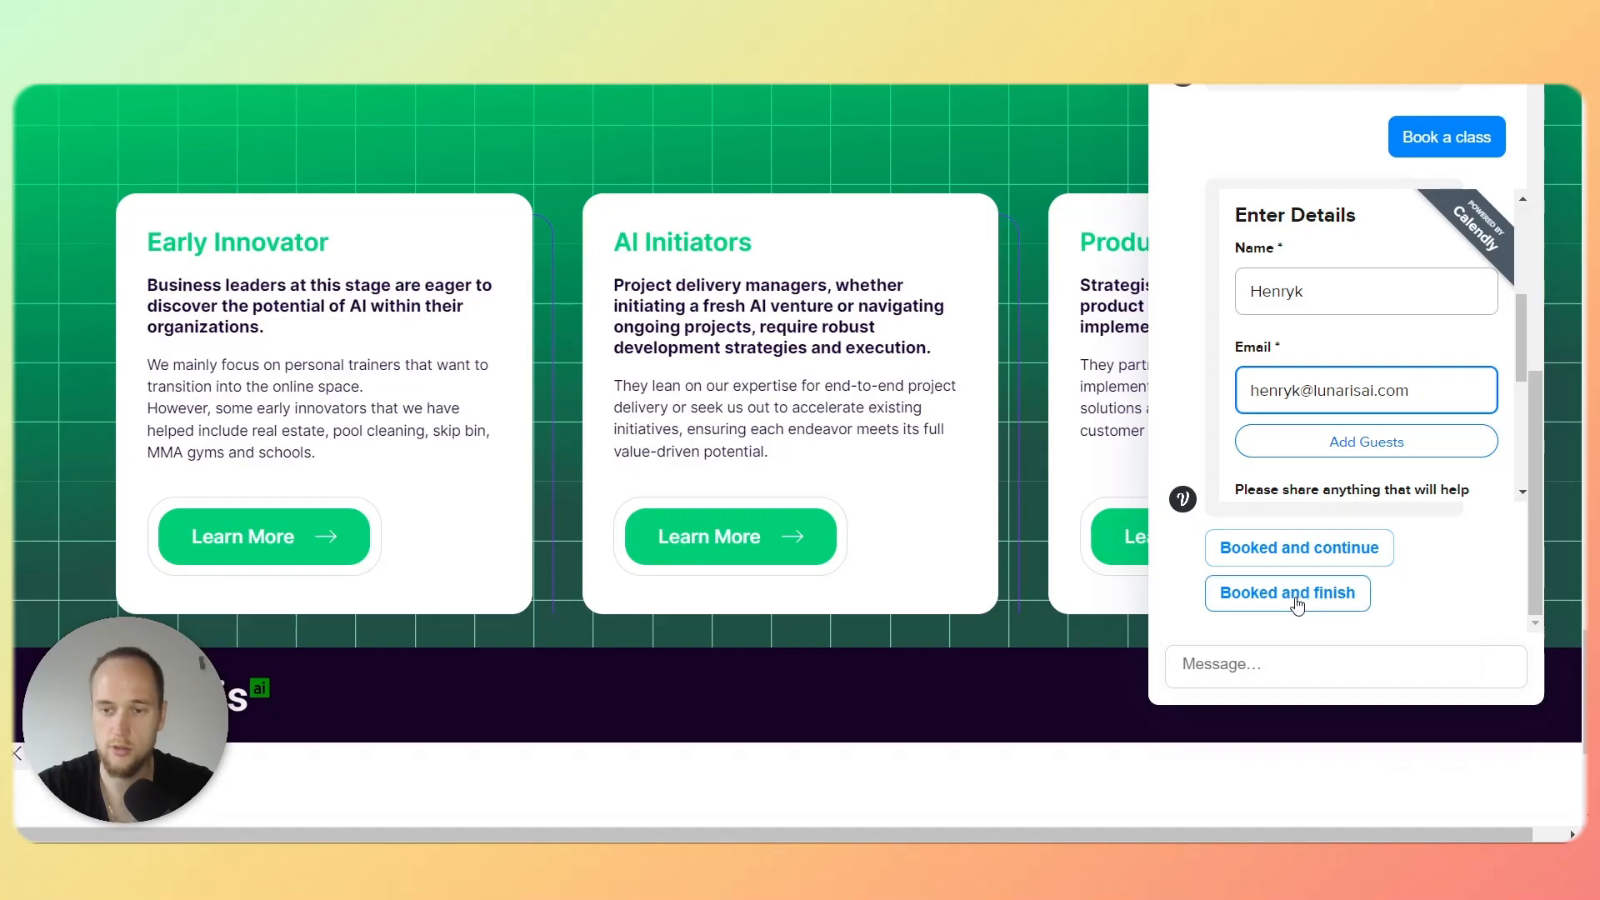
left_click(1297, 606)
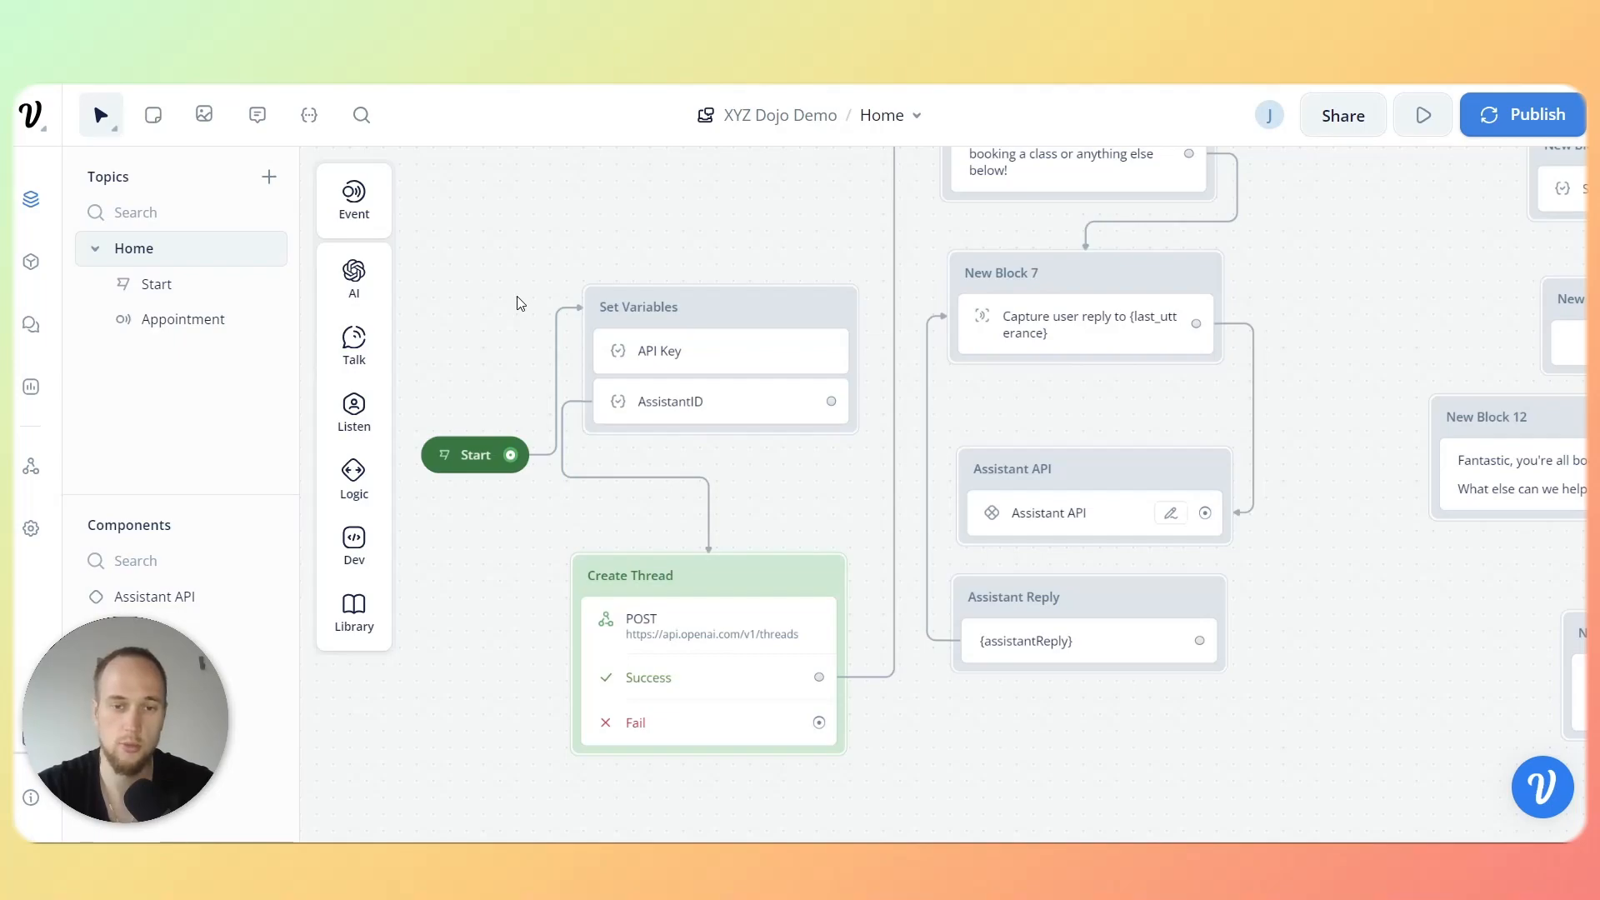
Review the Appointment intent and its list of utterances in the XYZ Dojo Demo flow.
left_click_drag(537, 226, 528, 230)
left_click_drag(636, 217, 604, 202)
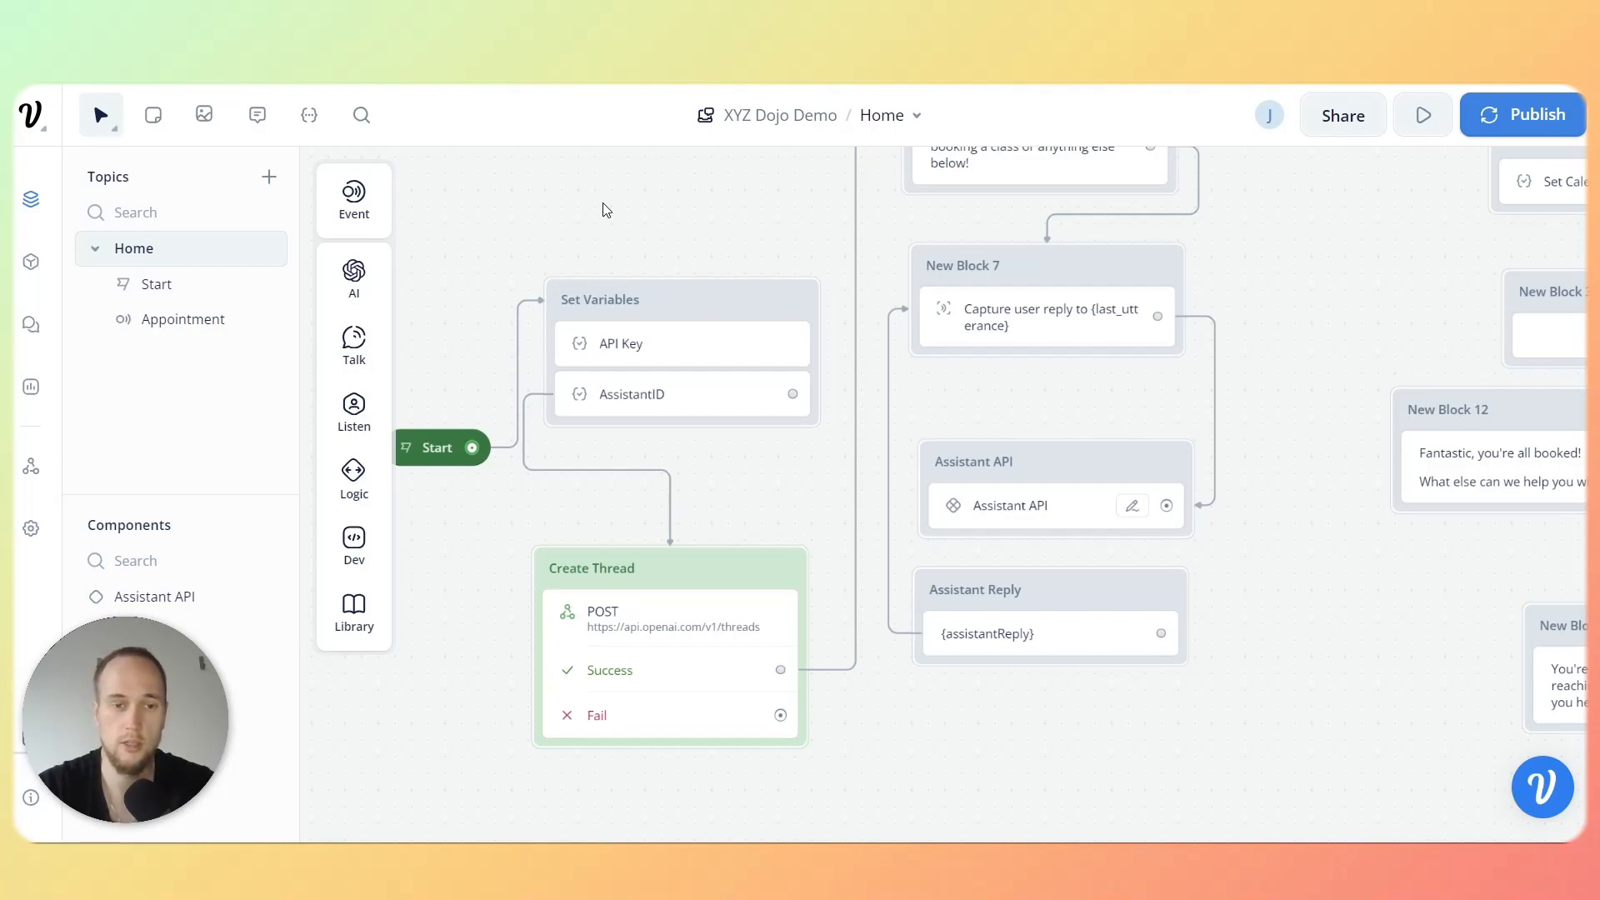
left_click_drag(589, 208, 539, 217)
left_click_drag(1158, 257, 972, 305)
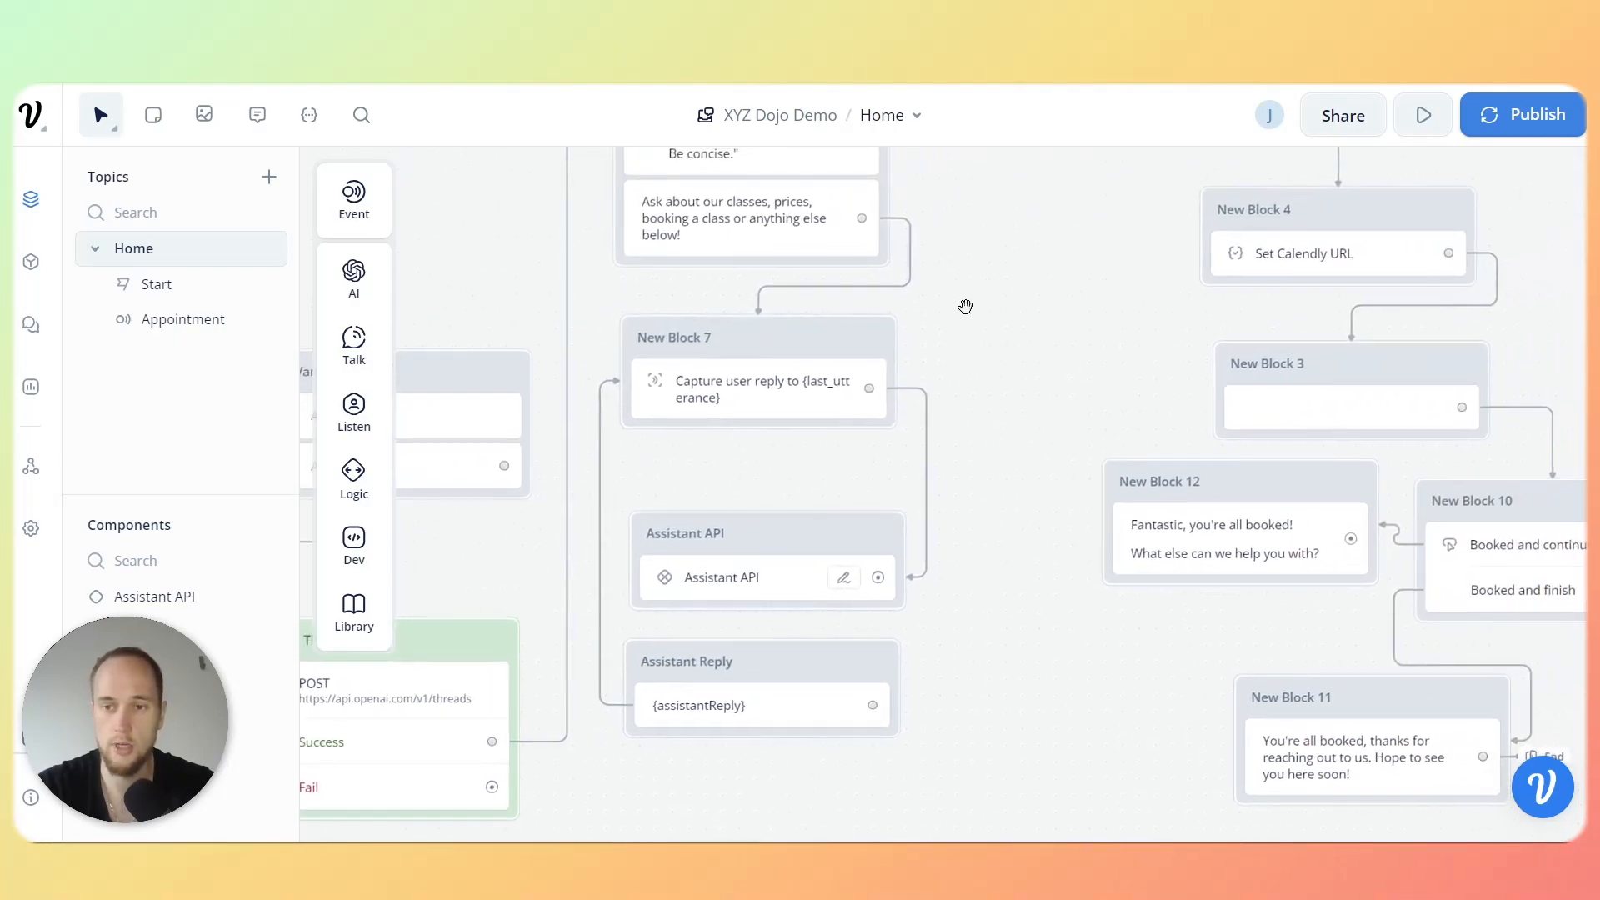
scroll(972, 305, "right", 7)
scroll(972, 305, "up", 4)
left_click(871, 271)
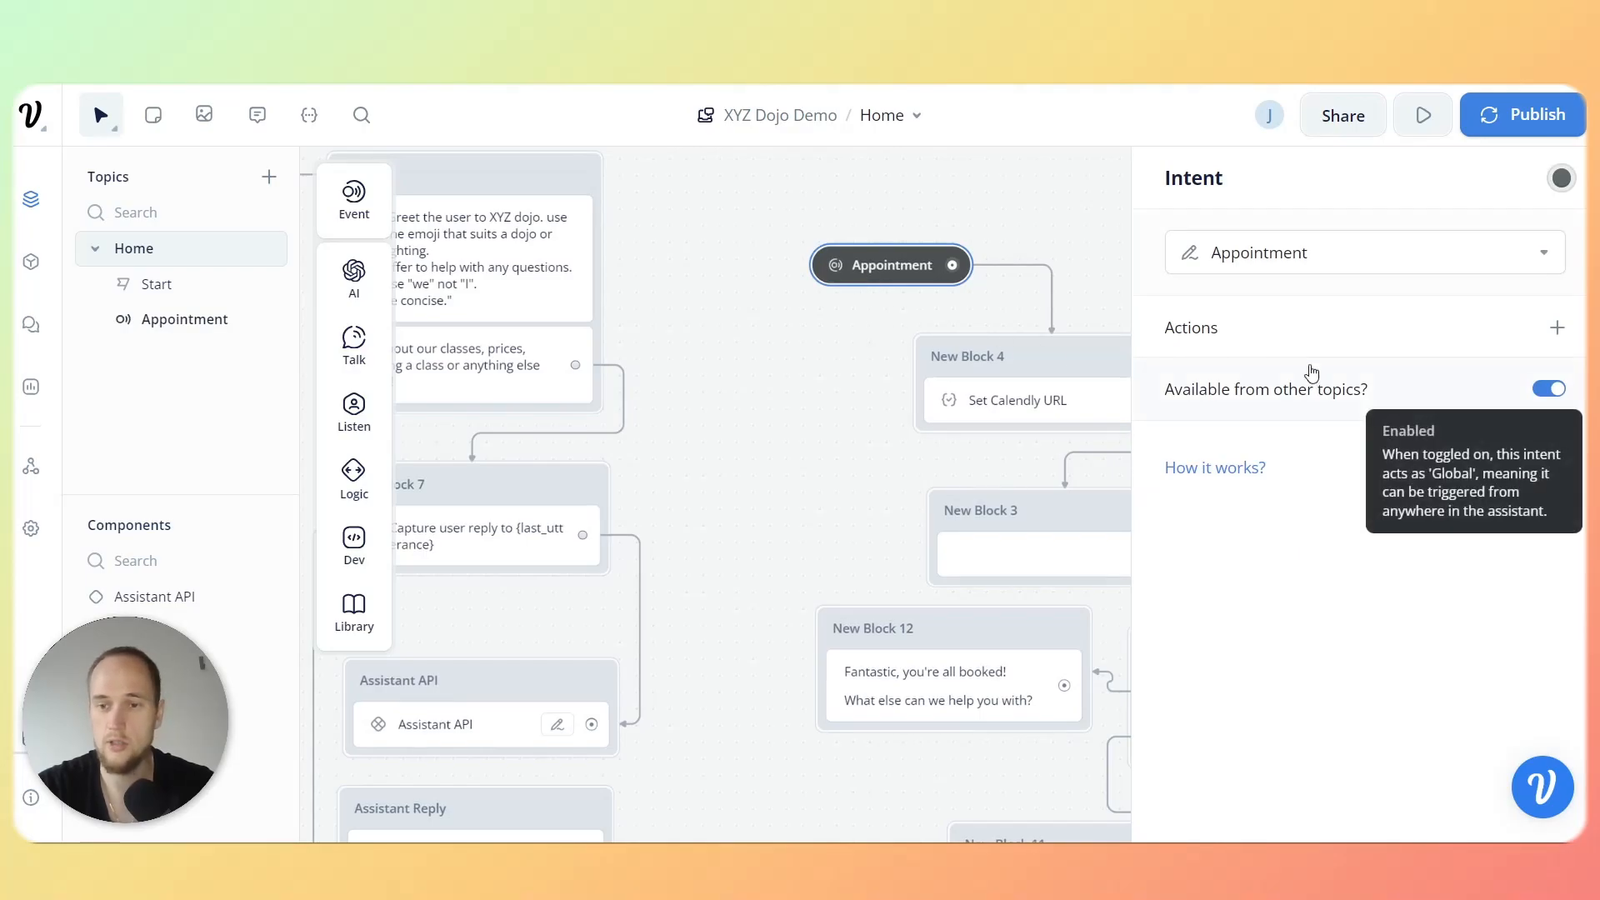
left_click(1192, 253)
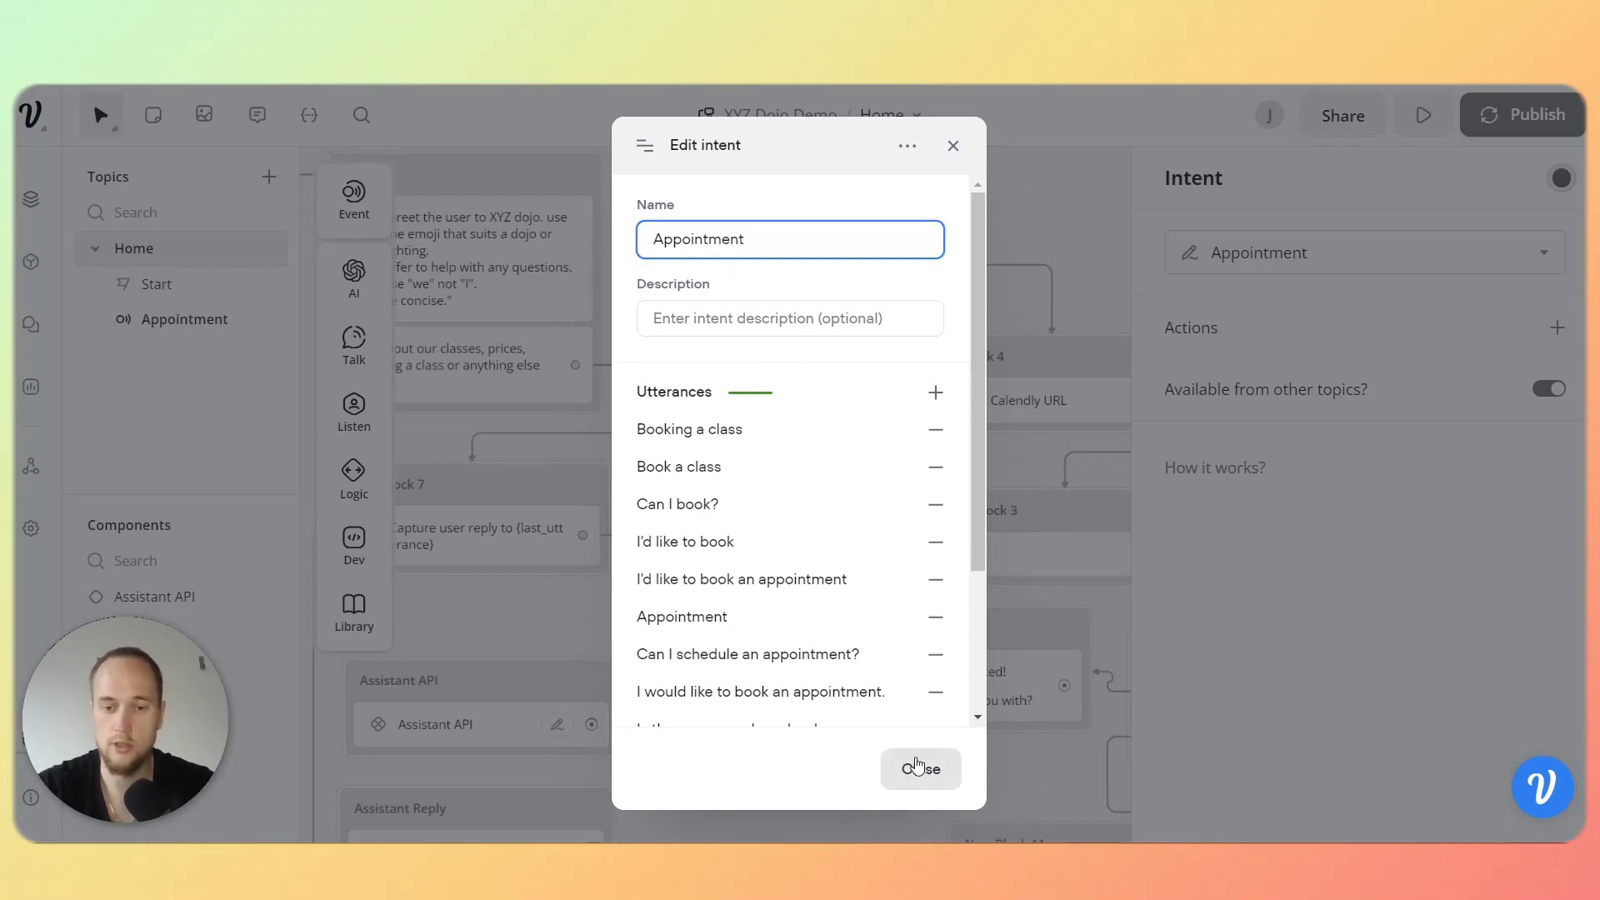
left_click(914, 768)
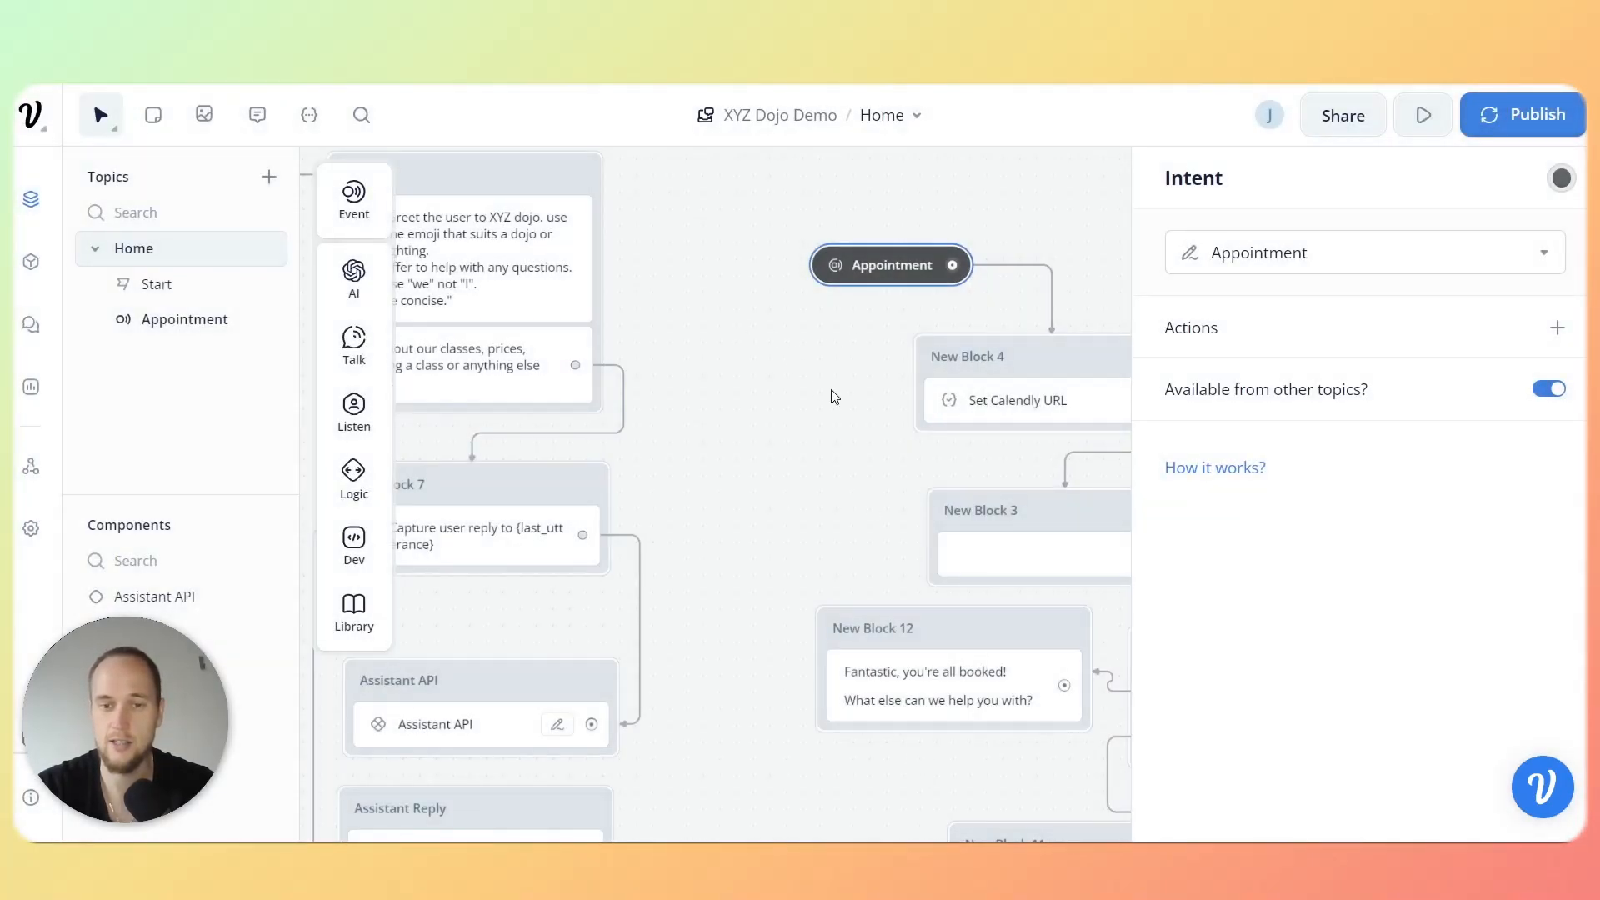
Inspect the Calendly link assigned to the {url} variable in New Block 4.
scroll(828, 392, "right", 3)
left_click(868, 373)
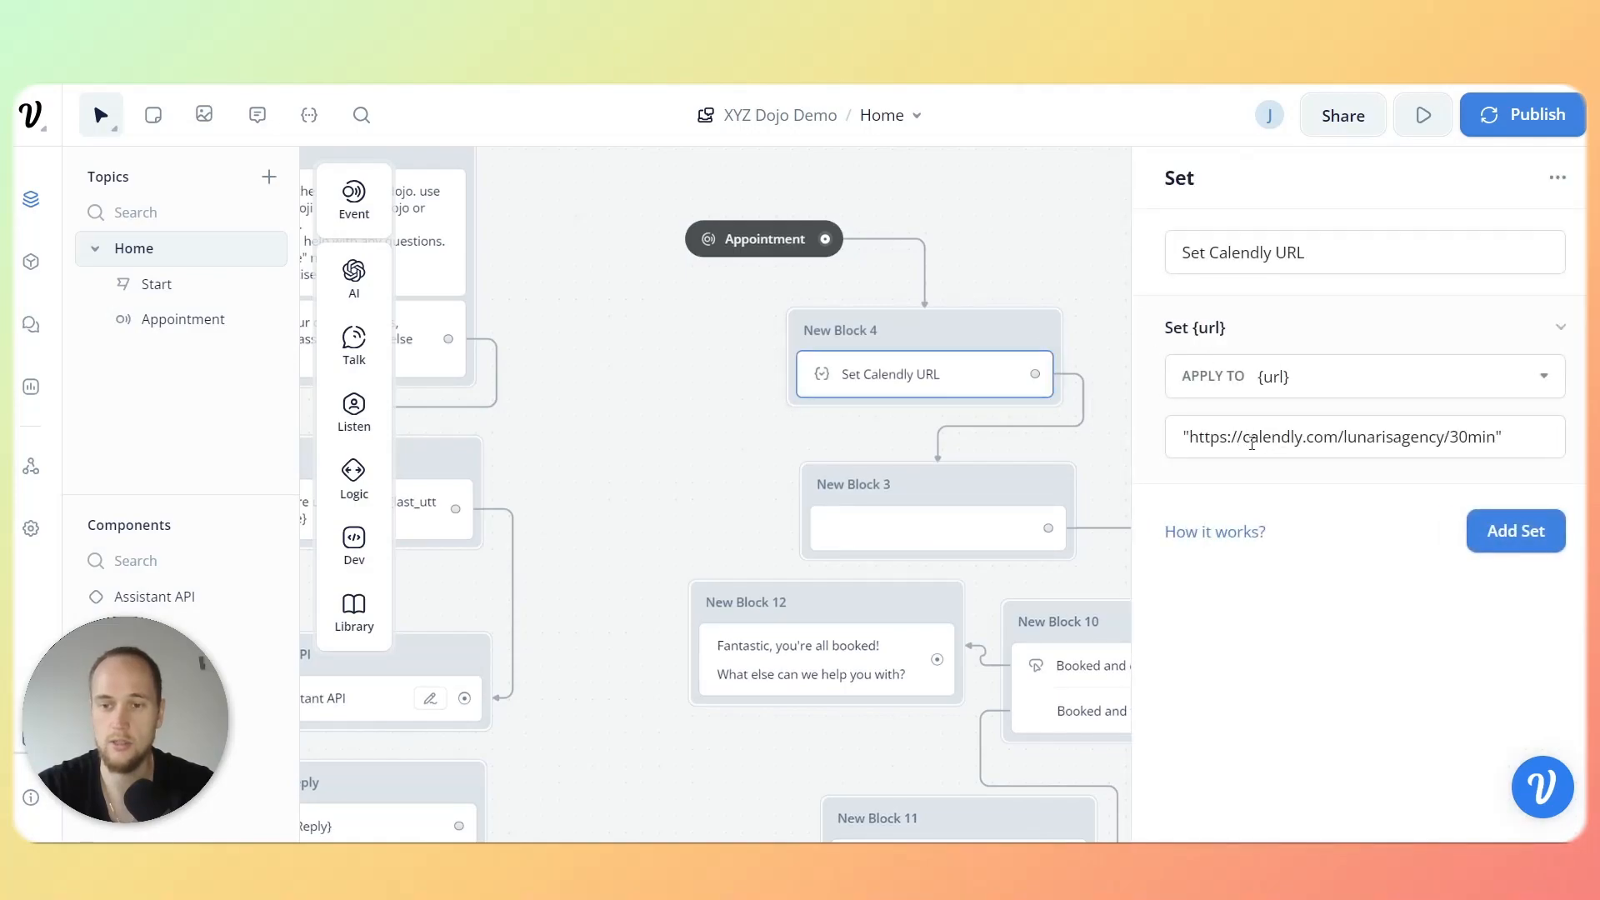
left_click_drag(1503, 437, 1198, 436)
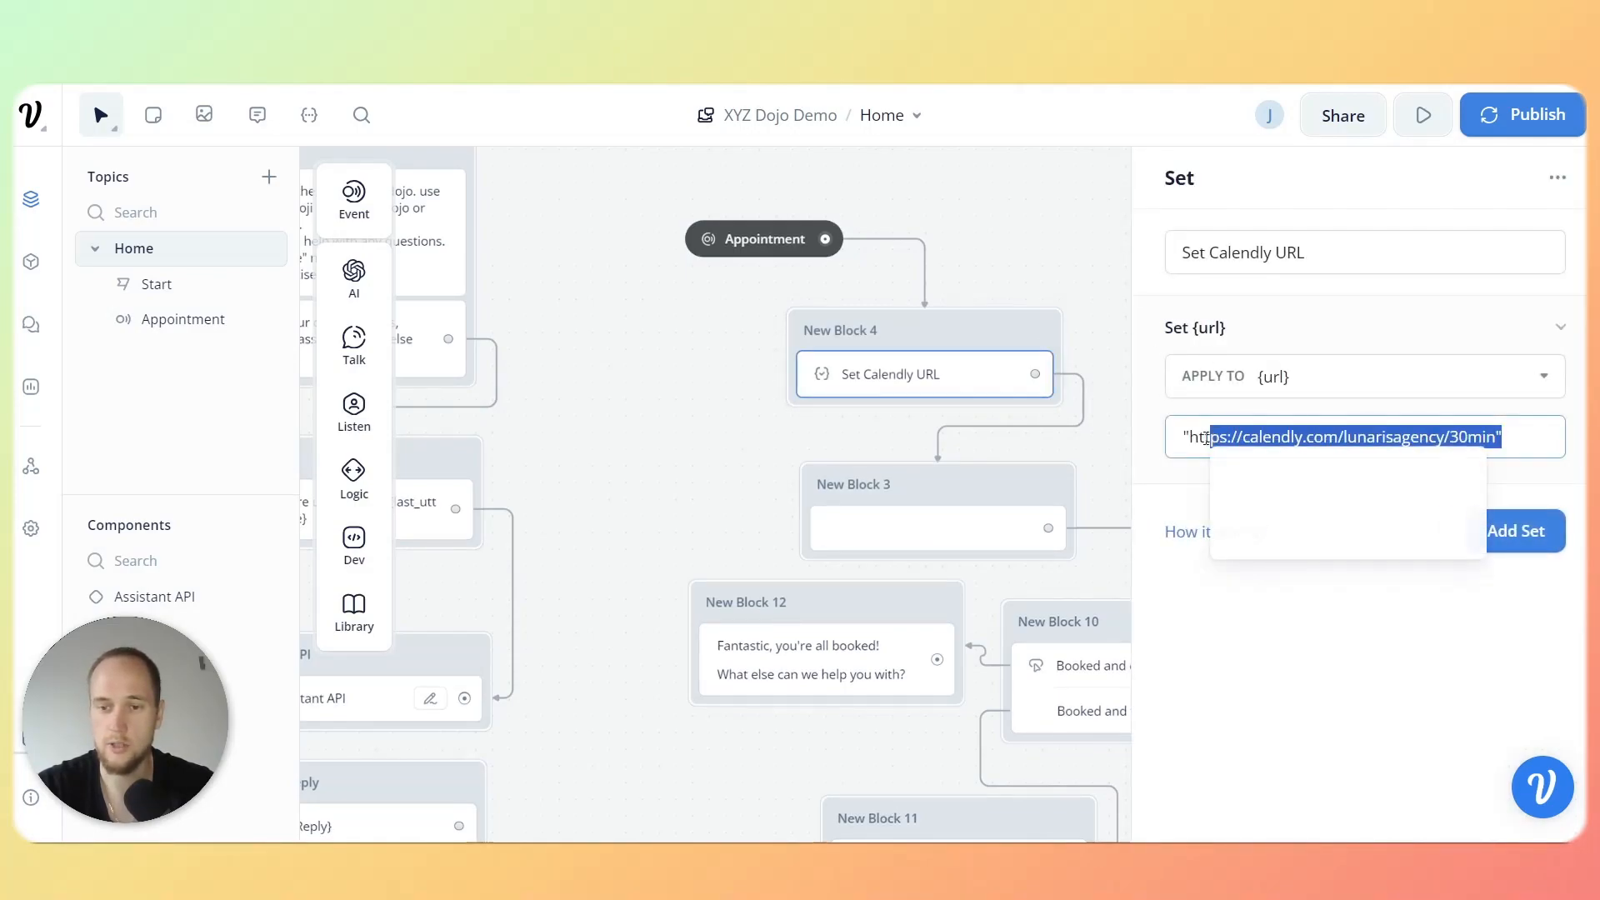
left_click(1197, 436)
left_click(739, 428)
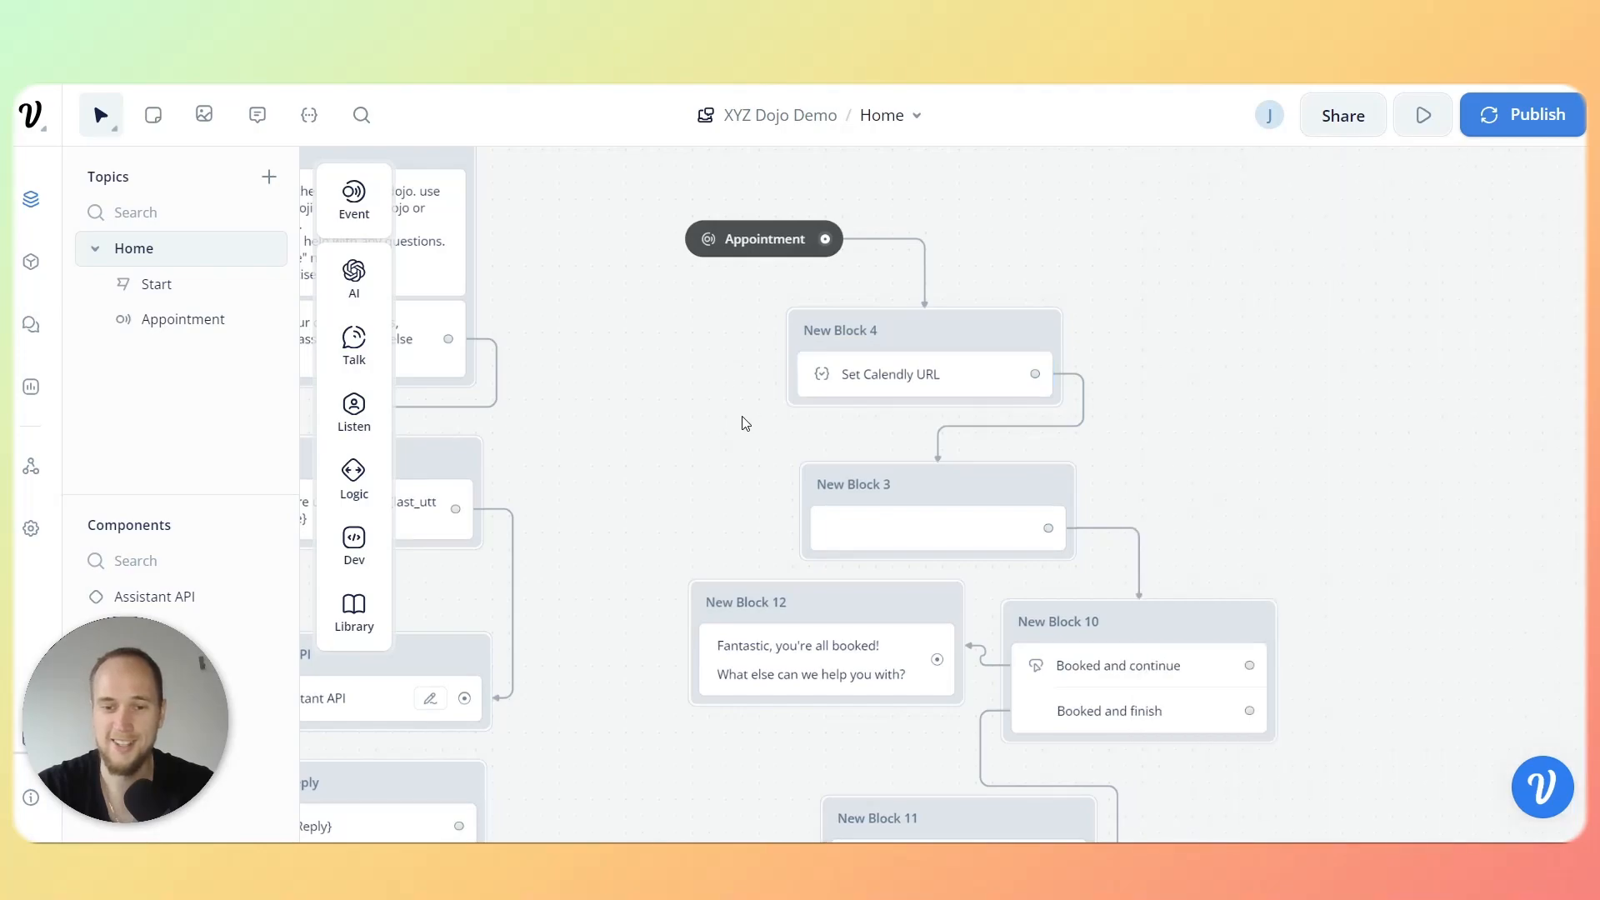
Inspect the Calendly iframe code in New Block 3 and the branches from New Block 10's booking buttons.
left_click(891, 496)
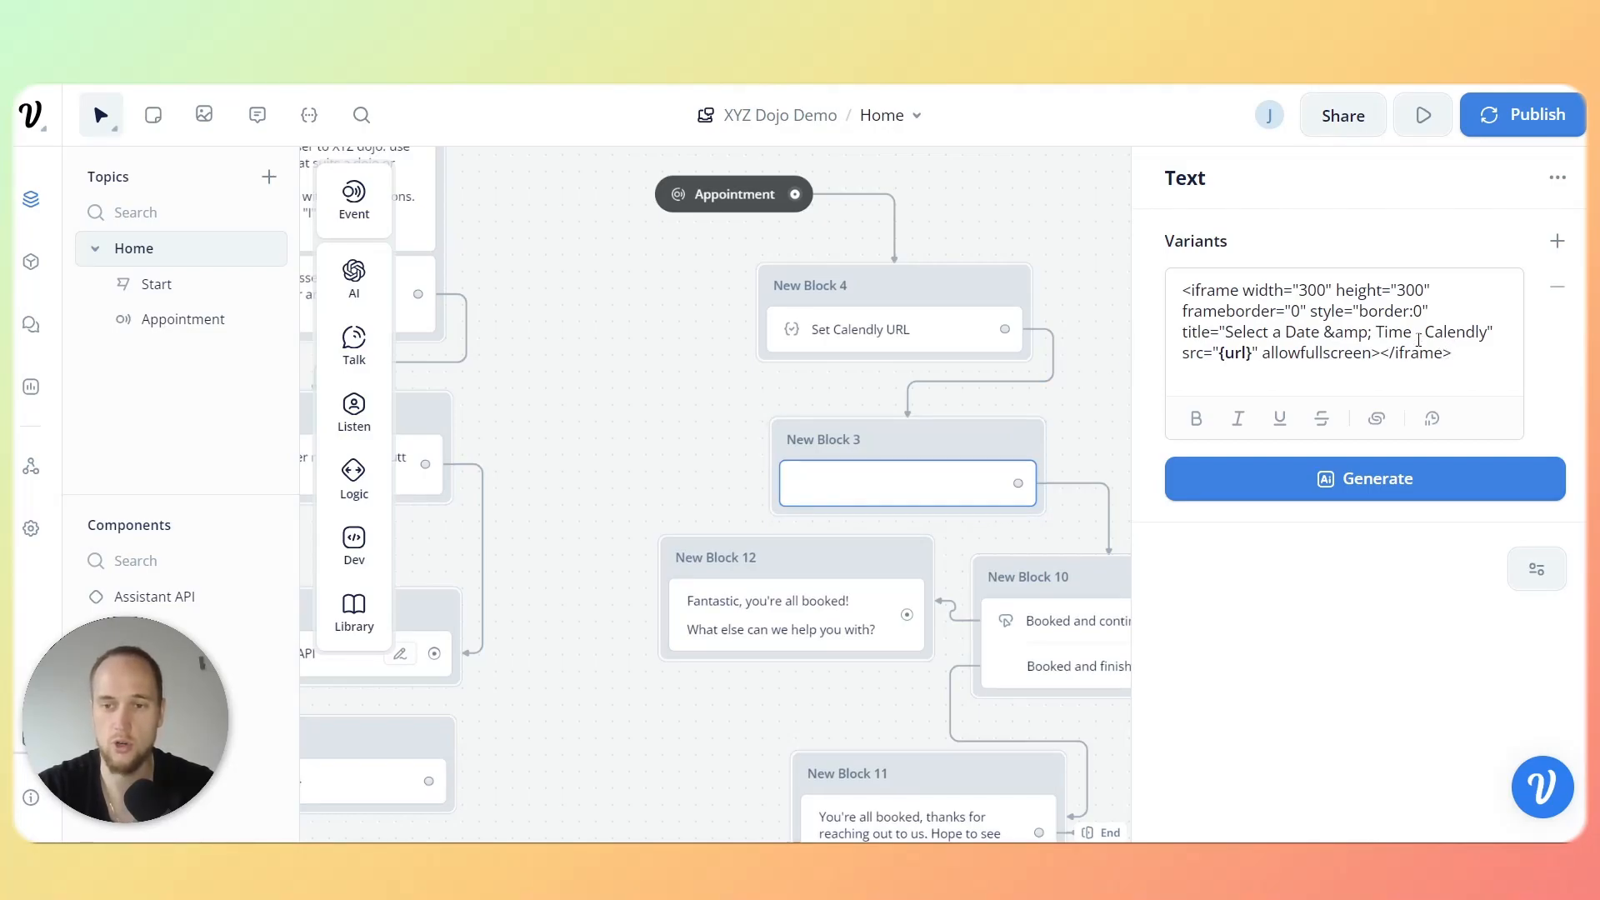
left_click_drag(1301, 289, 1425, 289)
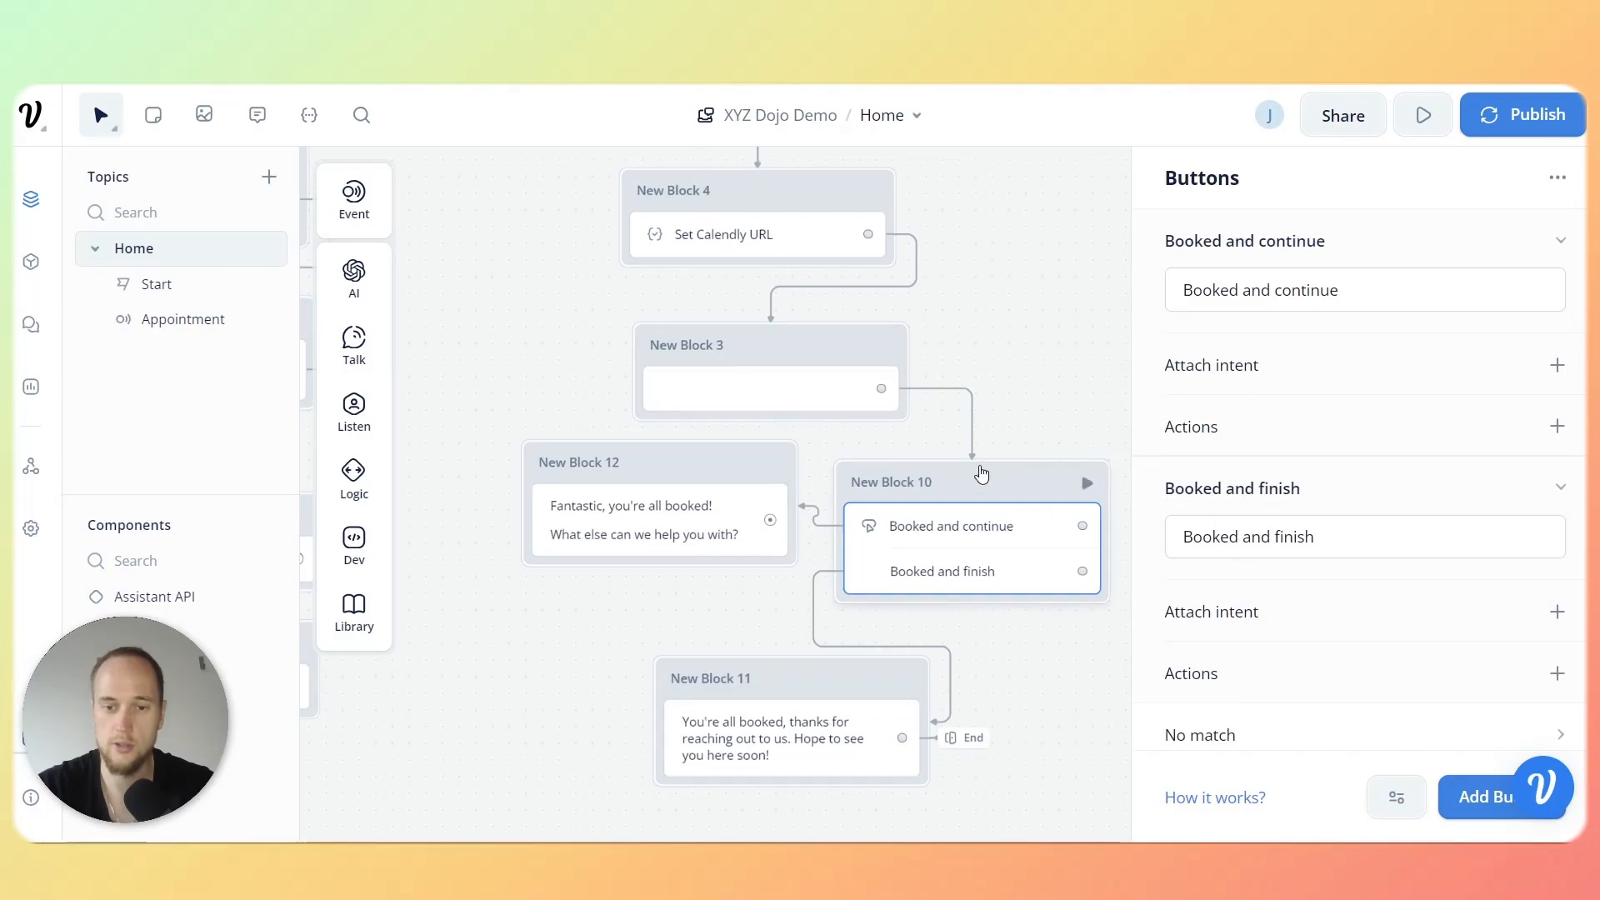
left_click_drag(1030, 381, 1035, 246)
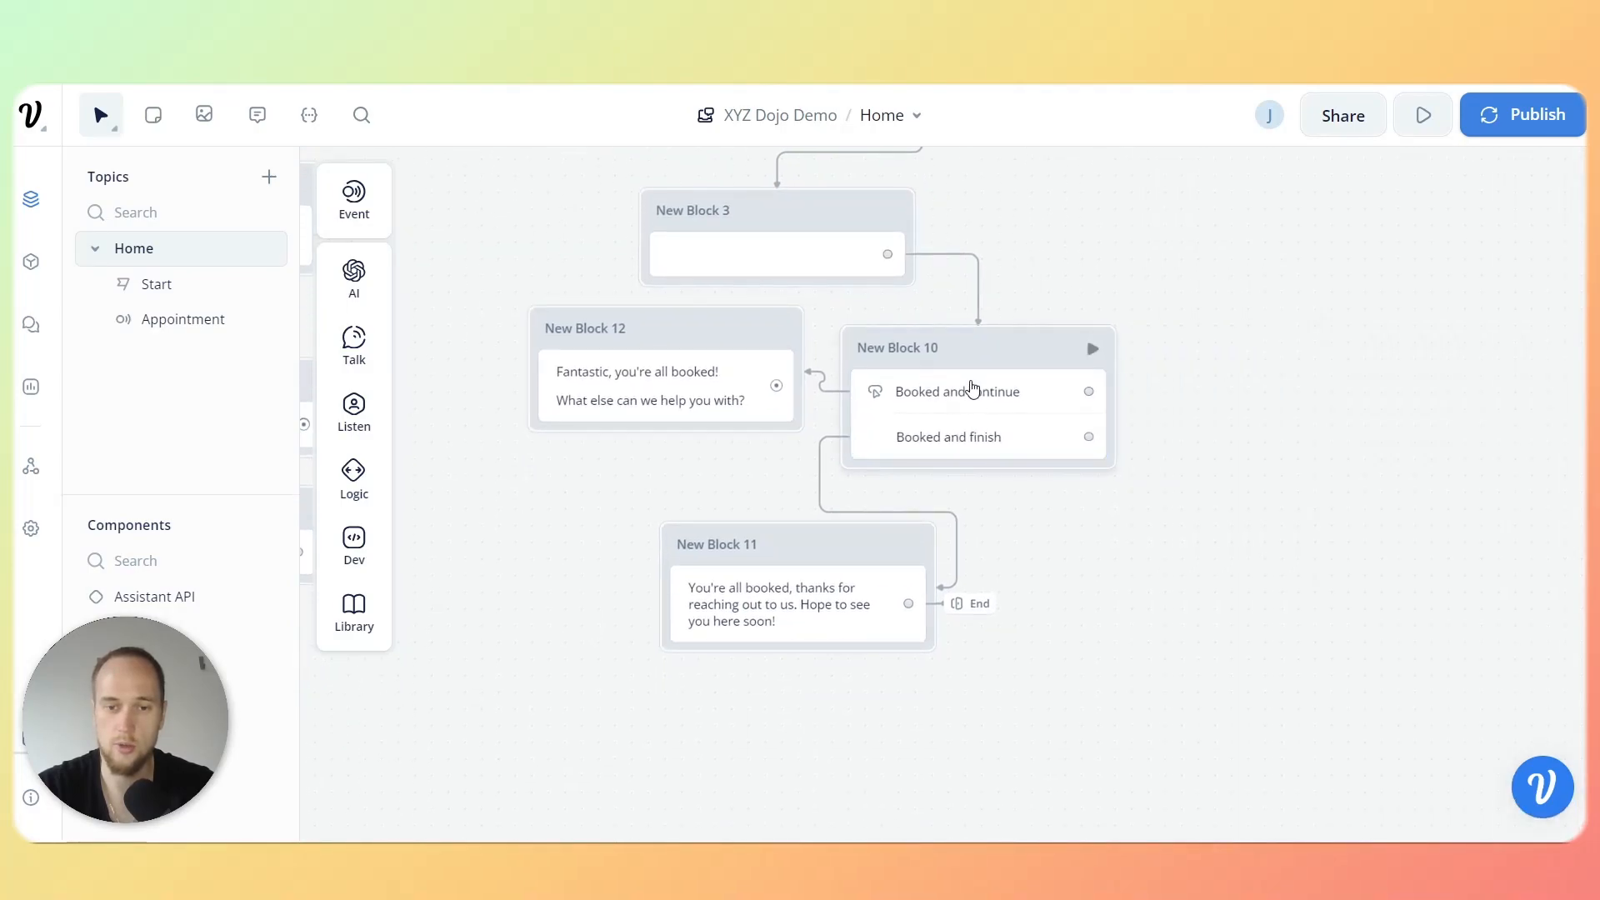
left_click_drag(560, 478, 858, 578)
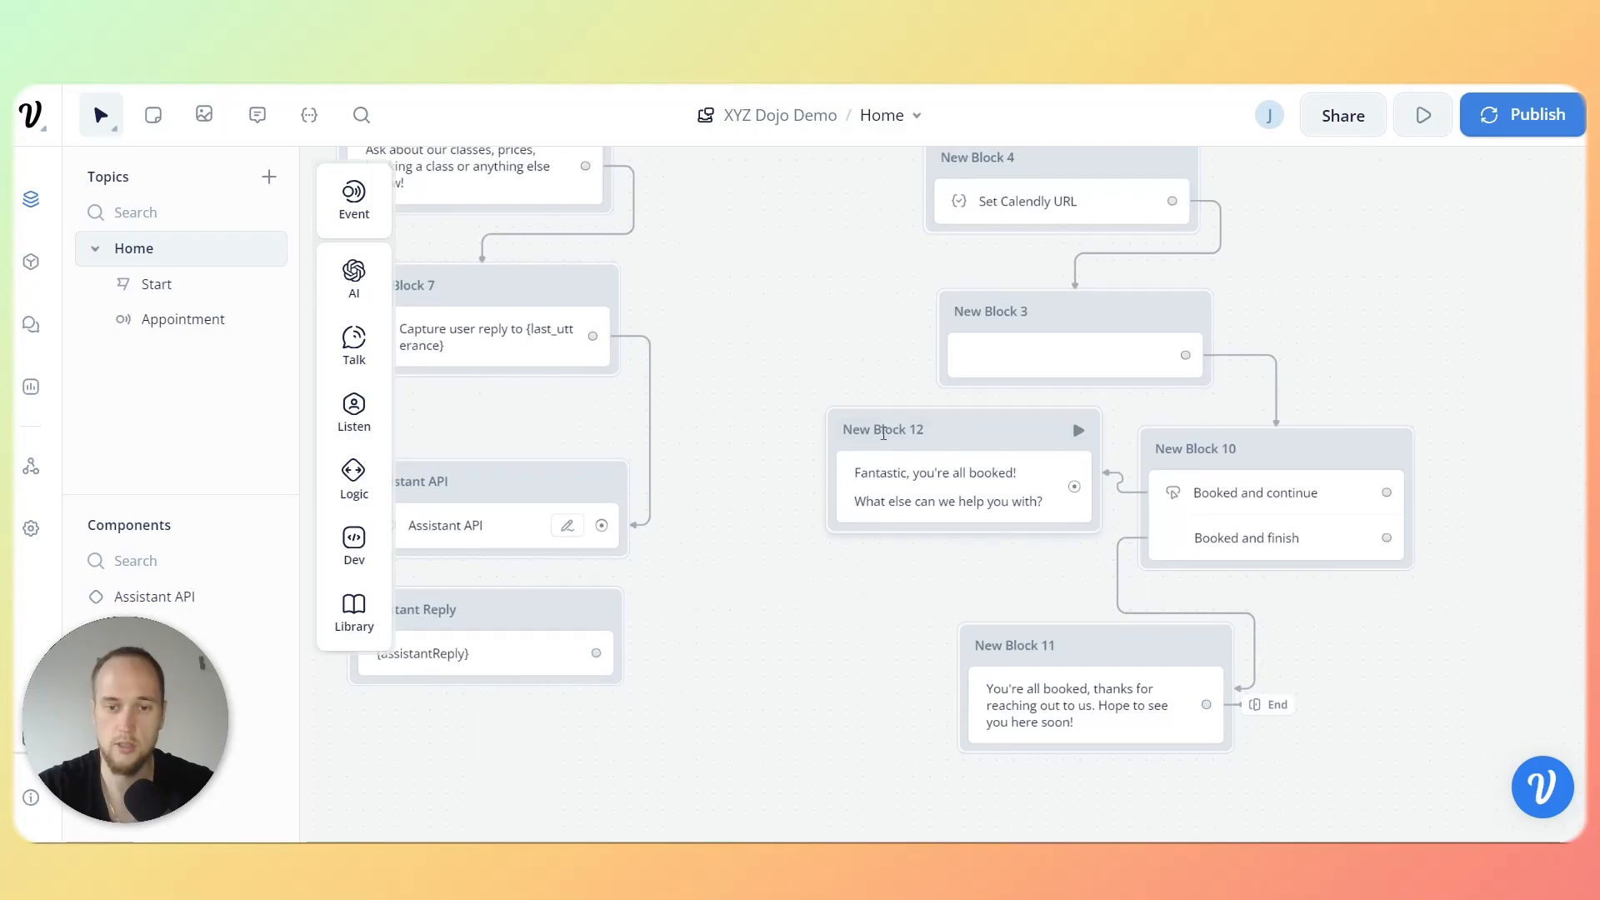
left_click(888, 500)
left_click_drag(789, 345, 882, 453)
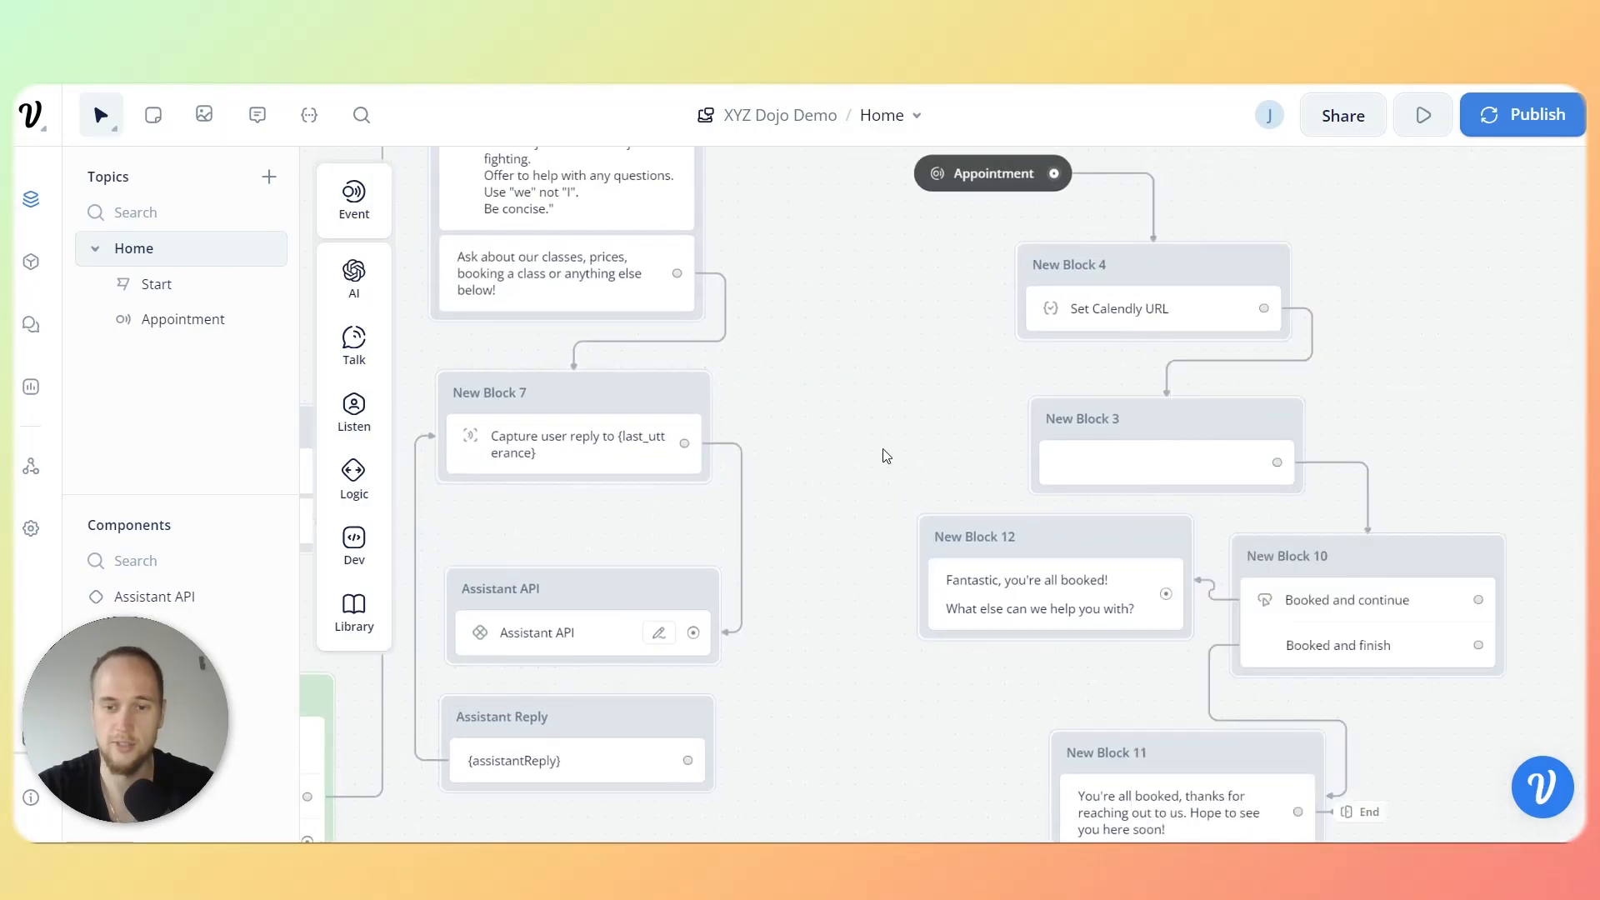
Connect the output of New Block 12 to New Block 7, which captures the user's reply.
left_click_drag(800, 254, 858, 557)
left_click_drag(818, 609, 835, 420)
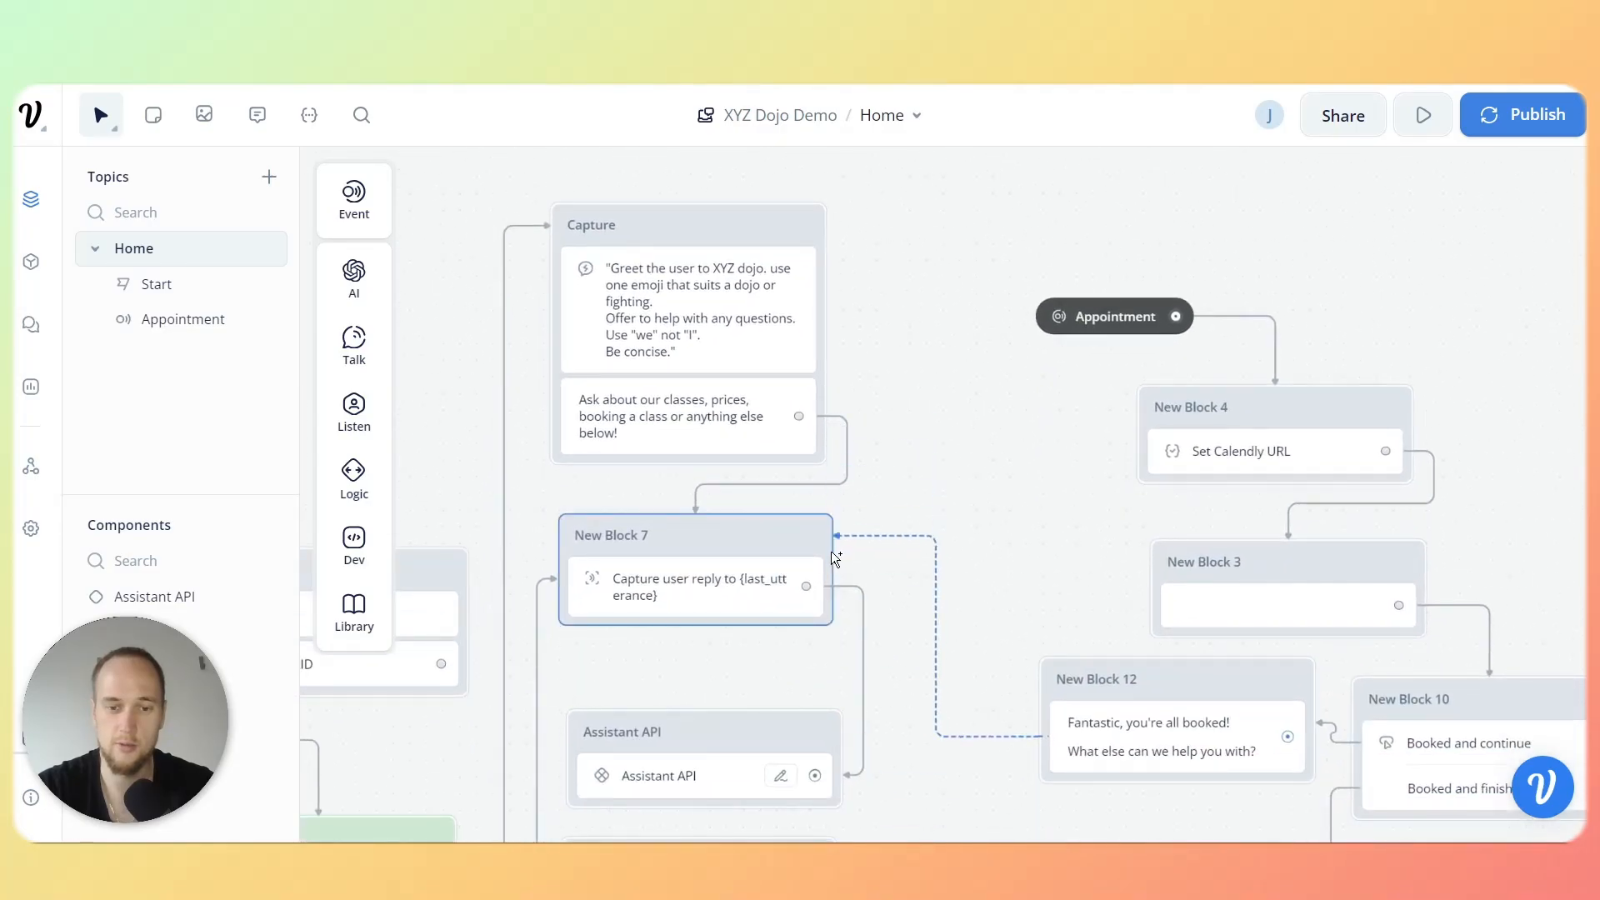
left_click_drag(1009, 500, 717, 225)
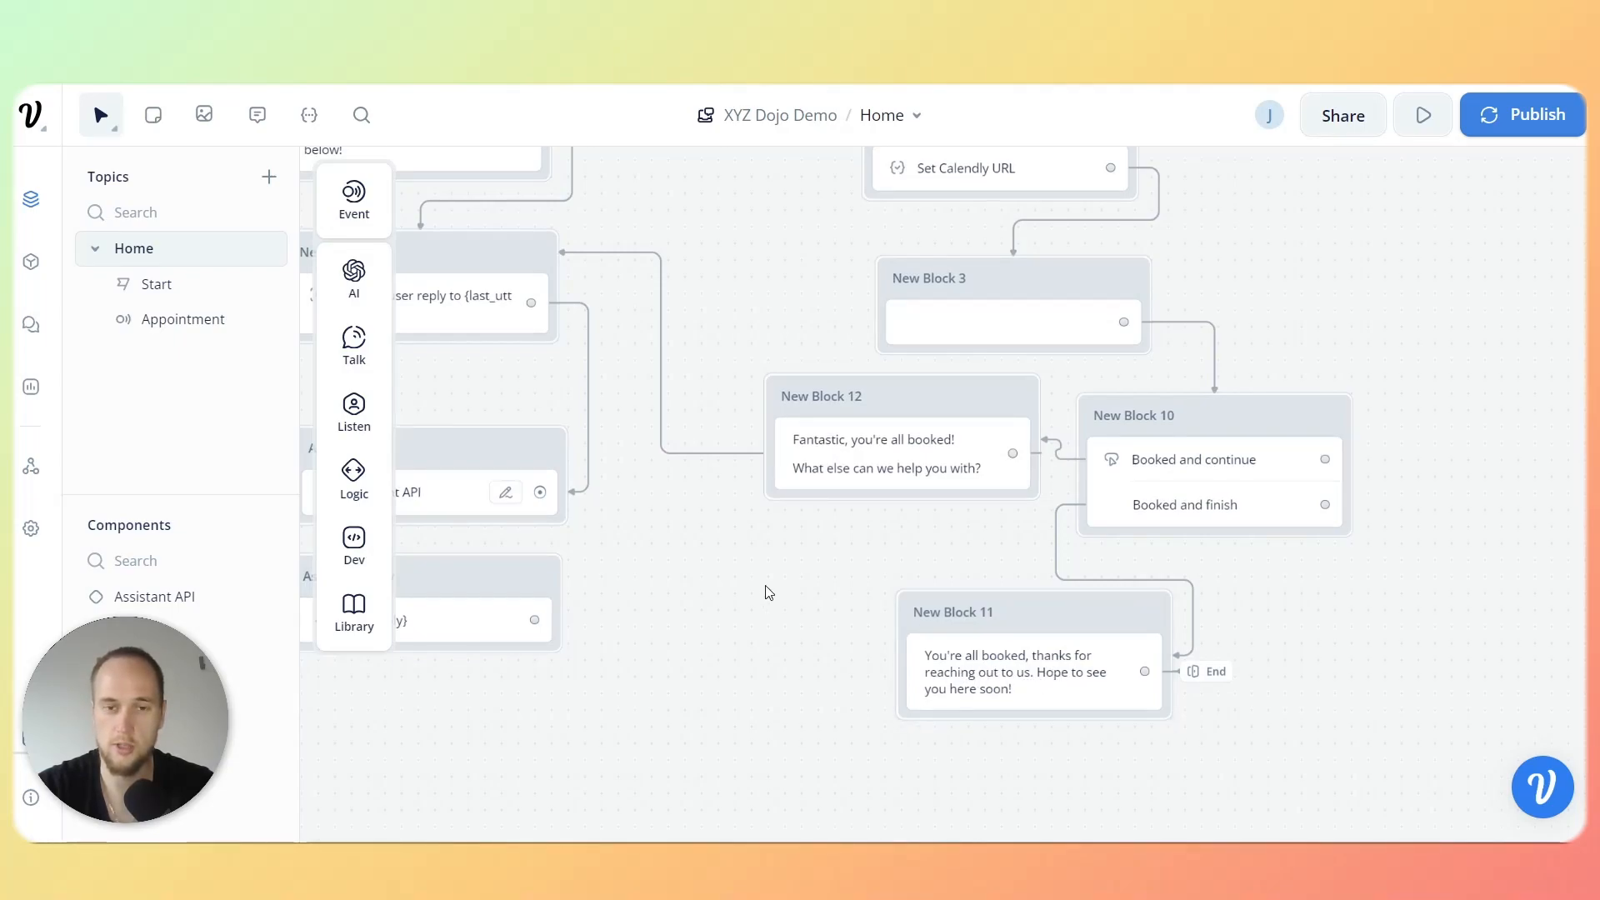
Locate the Assistant API block in the Home flow and open the Assistant API component.
left_click_drag(764, 589, 1117, 642)
left_click_drag(829, 437, 981, 404)
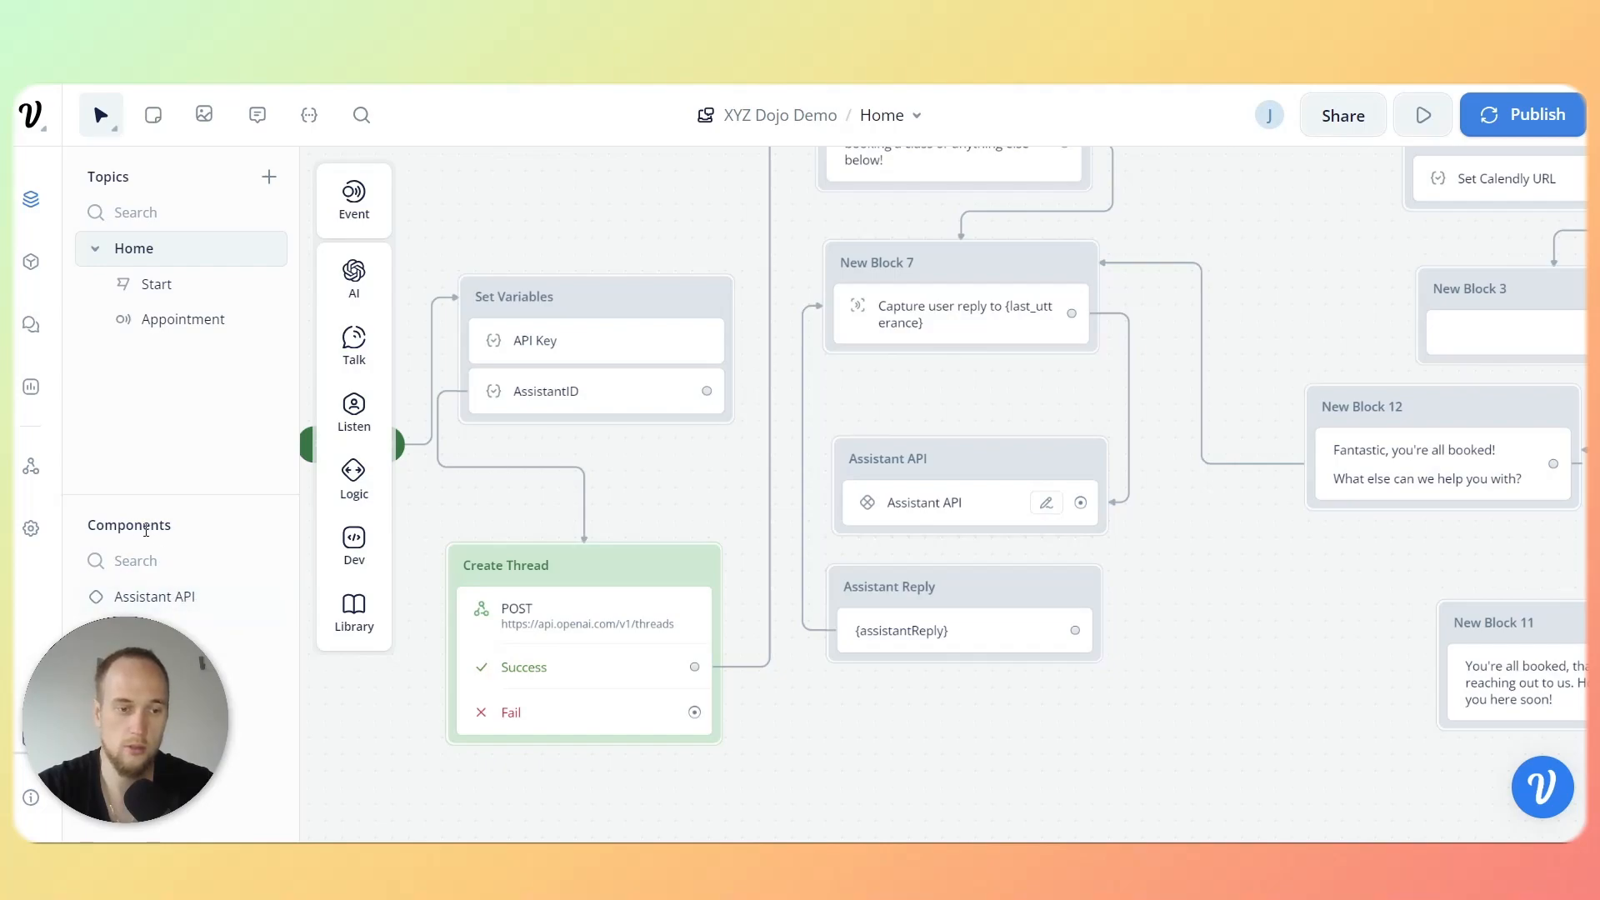
left_click_drag(90, 523, 188, 533)
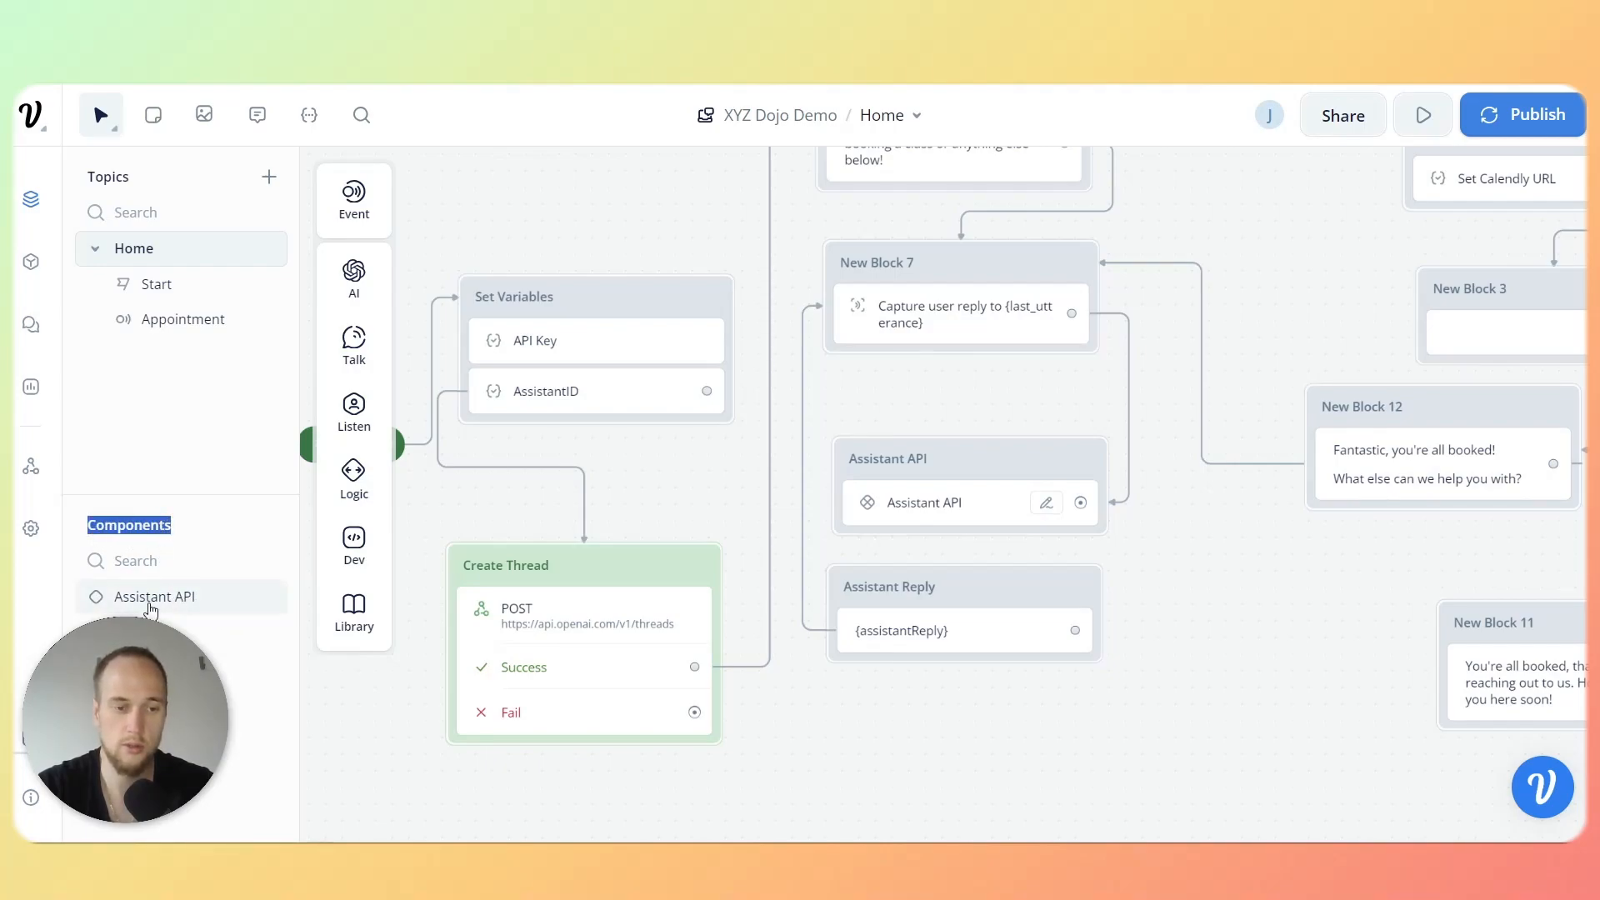
left_click(150, 609)
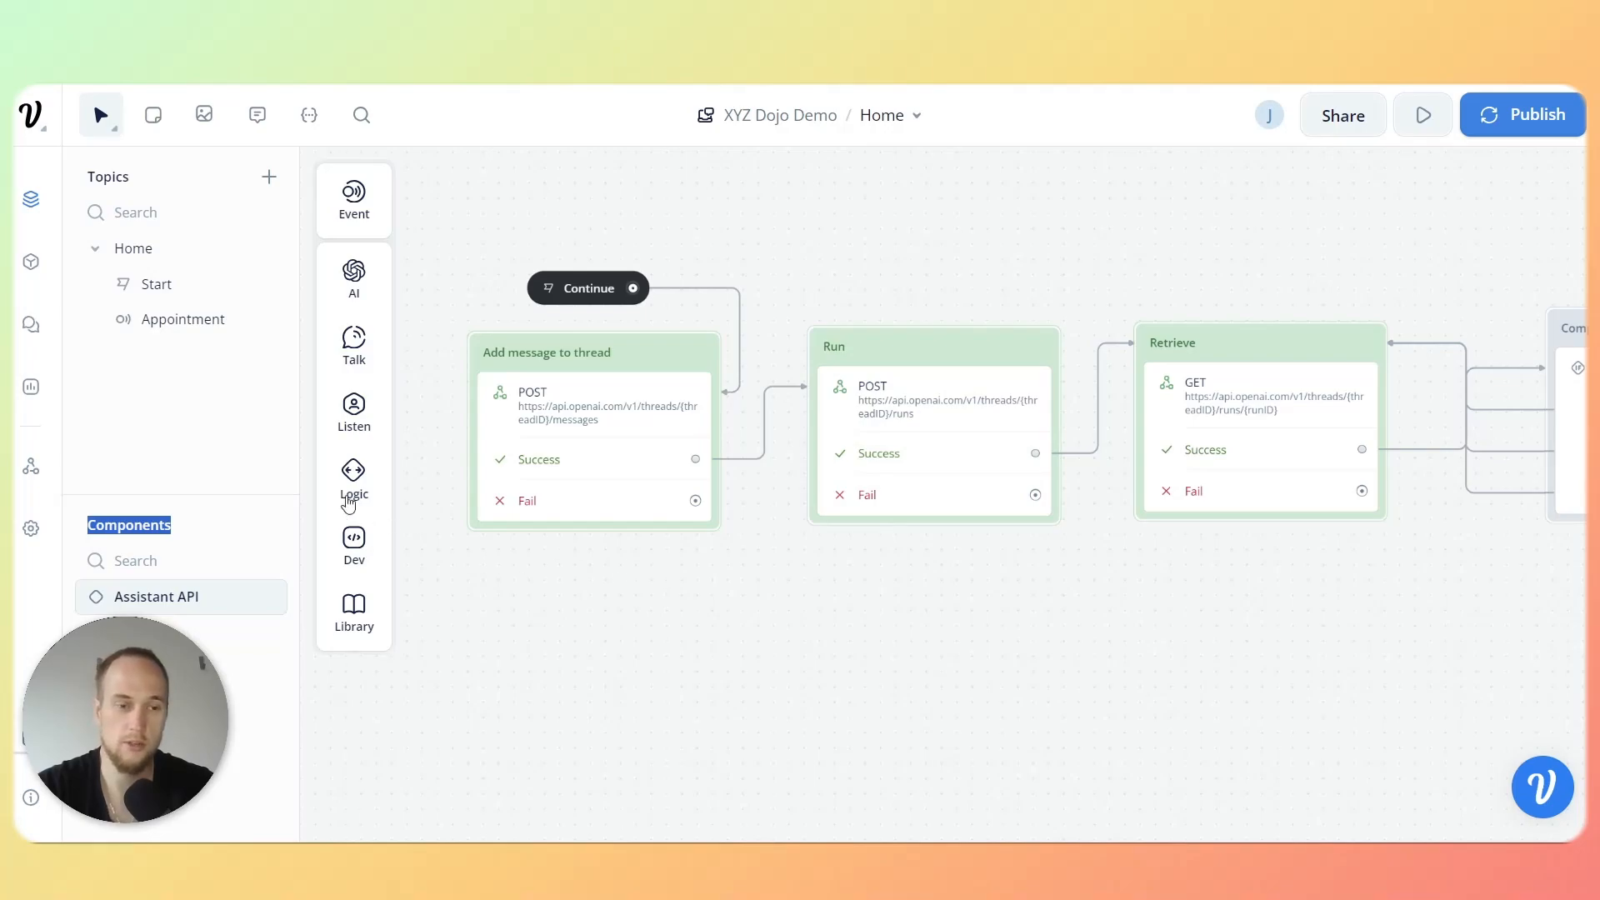
left_click(197, 248)
left_click(127, 596)
Review the Assistant API component's request chain from Add message to thread, through the Completed? condition, to the final Steps block.
left_click_drag(954, 604, 903, 601)
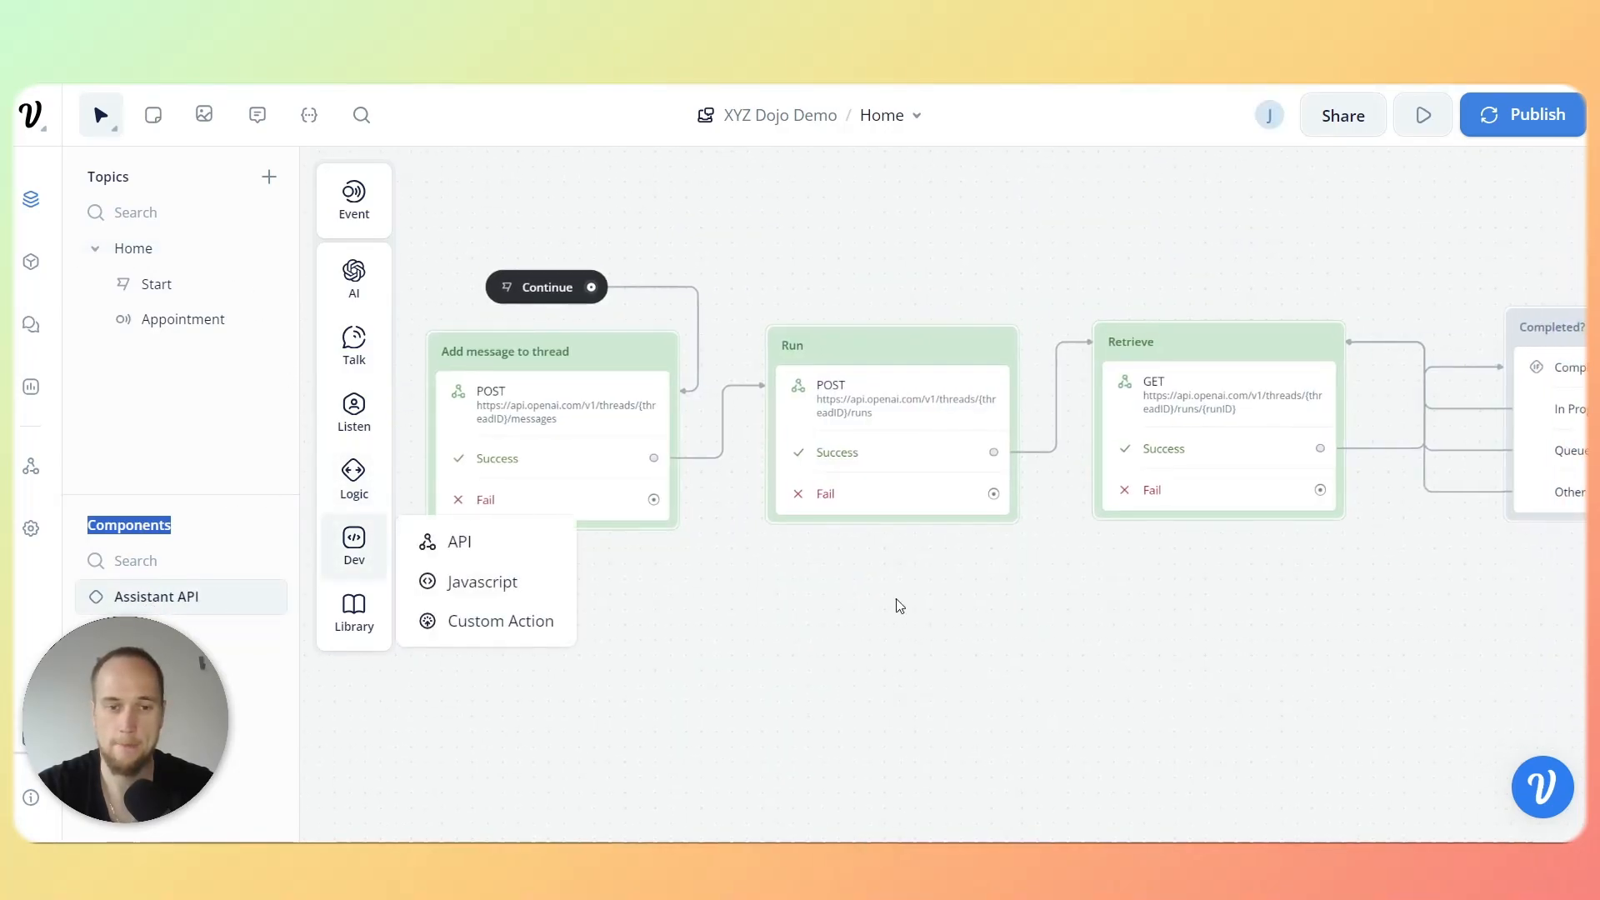
scroll(974, 653, "right", 6)
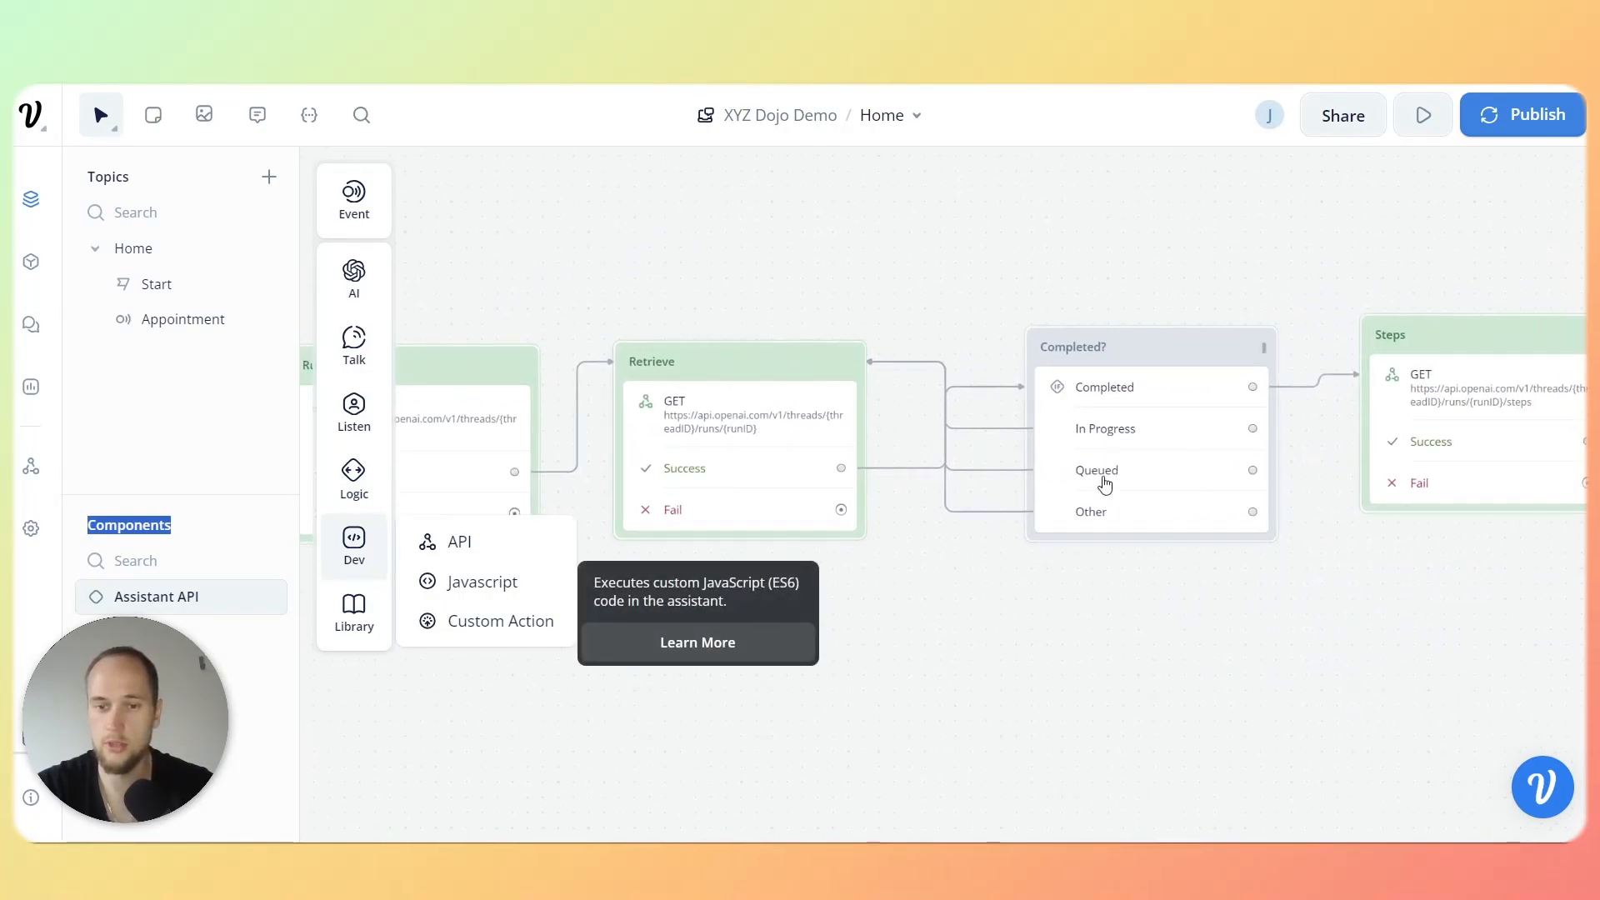
left_click_drag(1163, 636, 947, 582)
scroll(947, 582, "right", 8)
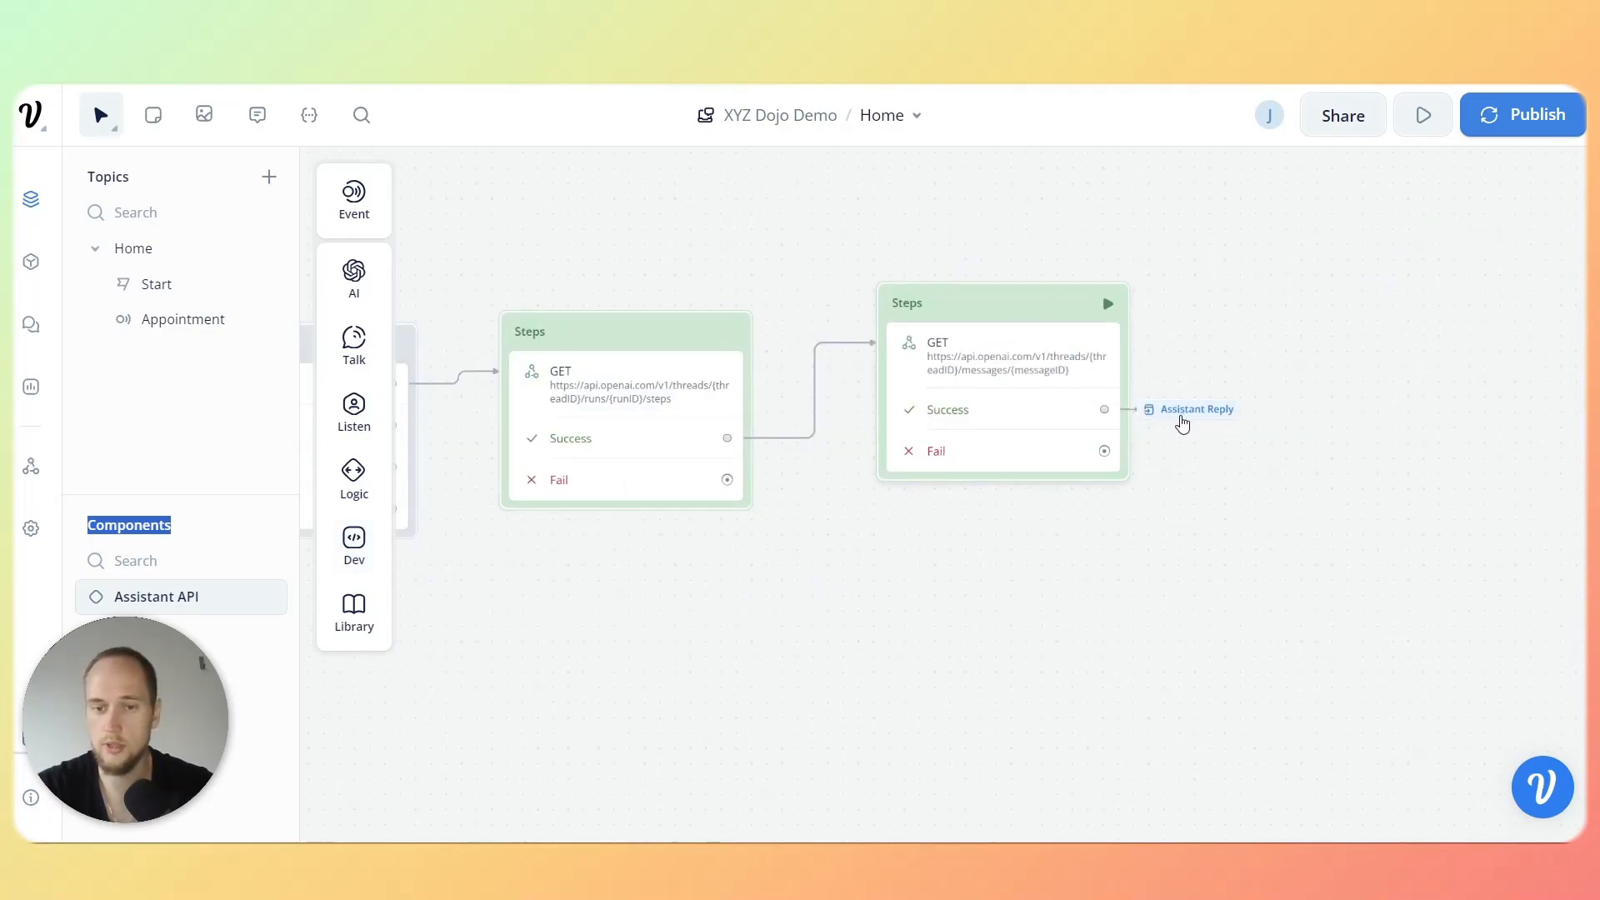
Return to the Home flow and inspect the {assistantReply} text in the Assistant Reply block.
mouse_move(345, 498)
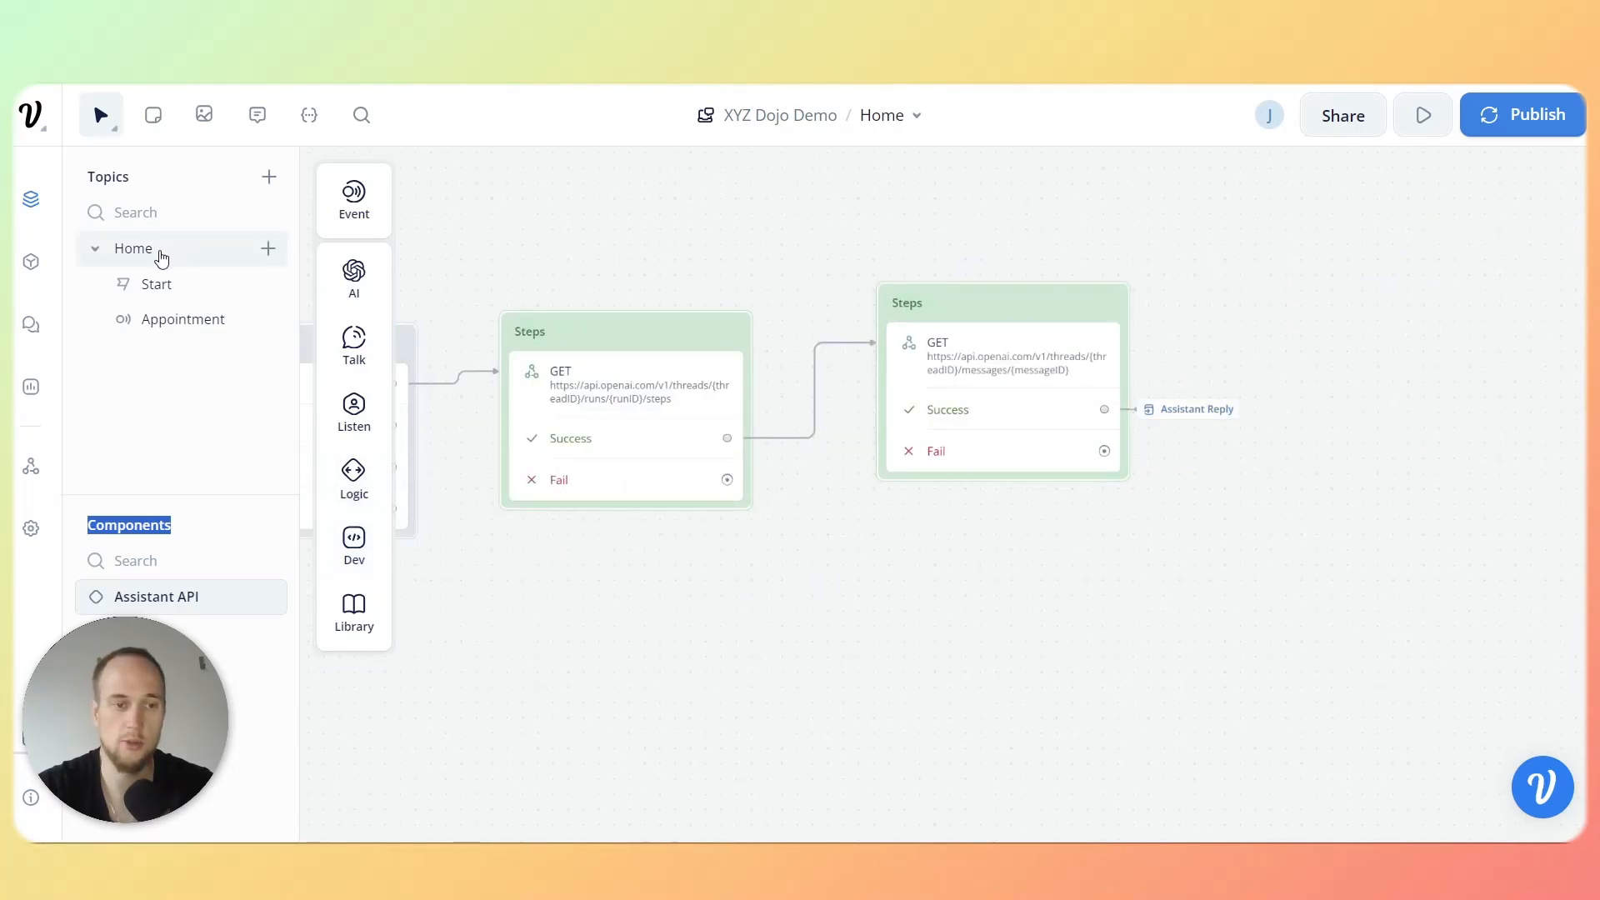
left_click(160, 258)
left_click(958, 583)
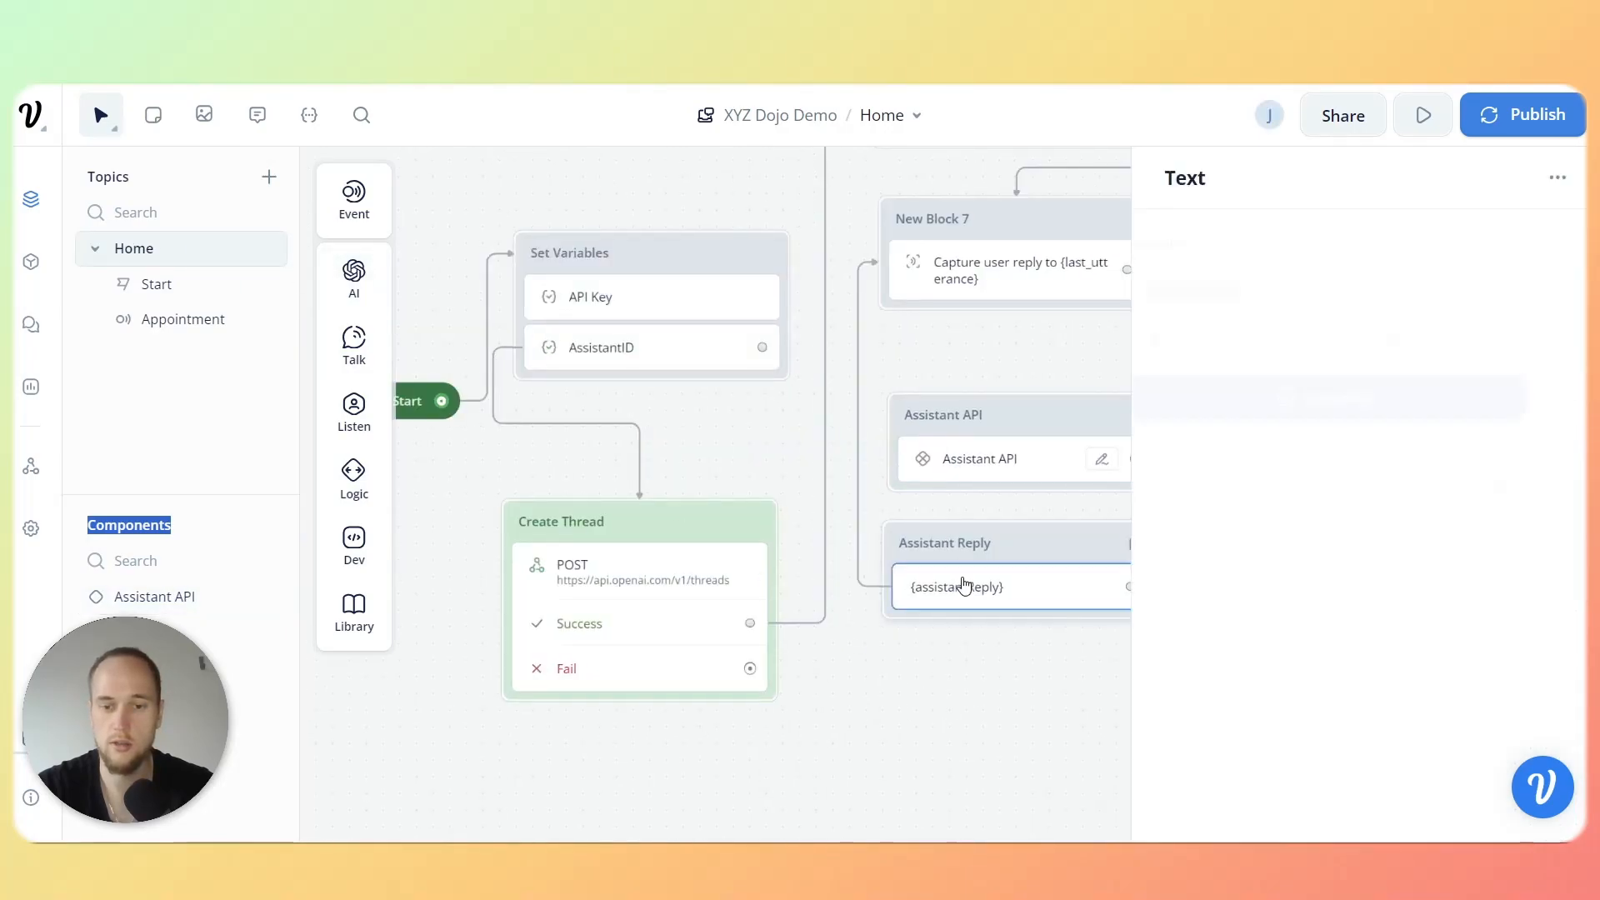
left_click(939, 648)
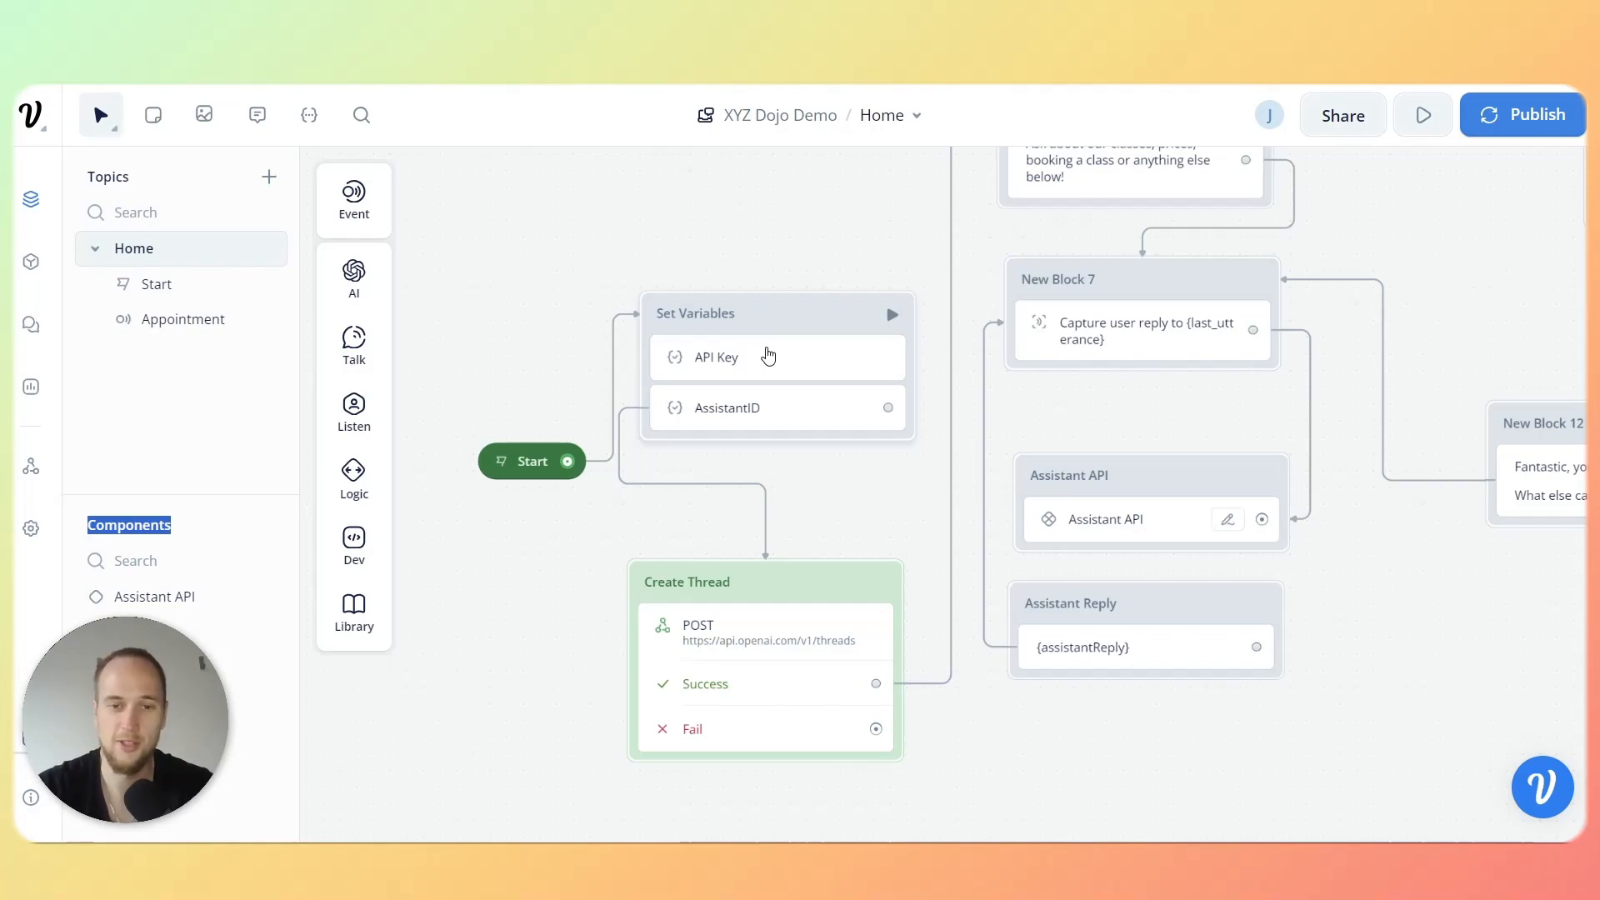
Inspect the quoted OpenAI key assigned to {apiKey} in the Set Variables block.
left_click(765, 356)
left_click_drag(1186, 435, 1246, 483)
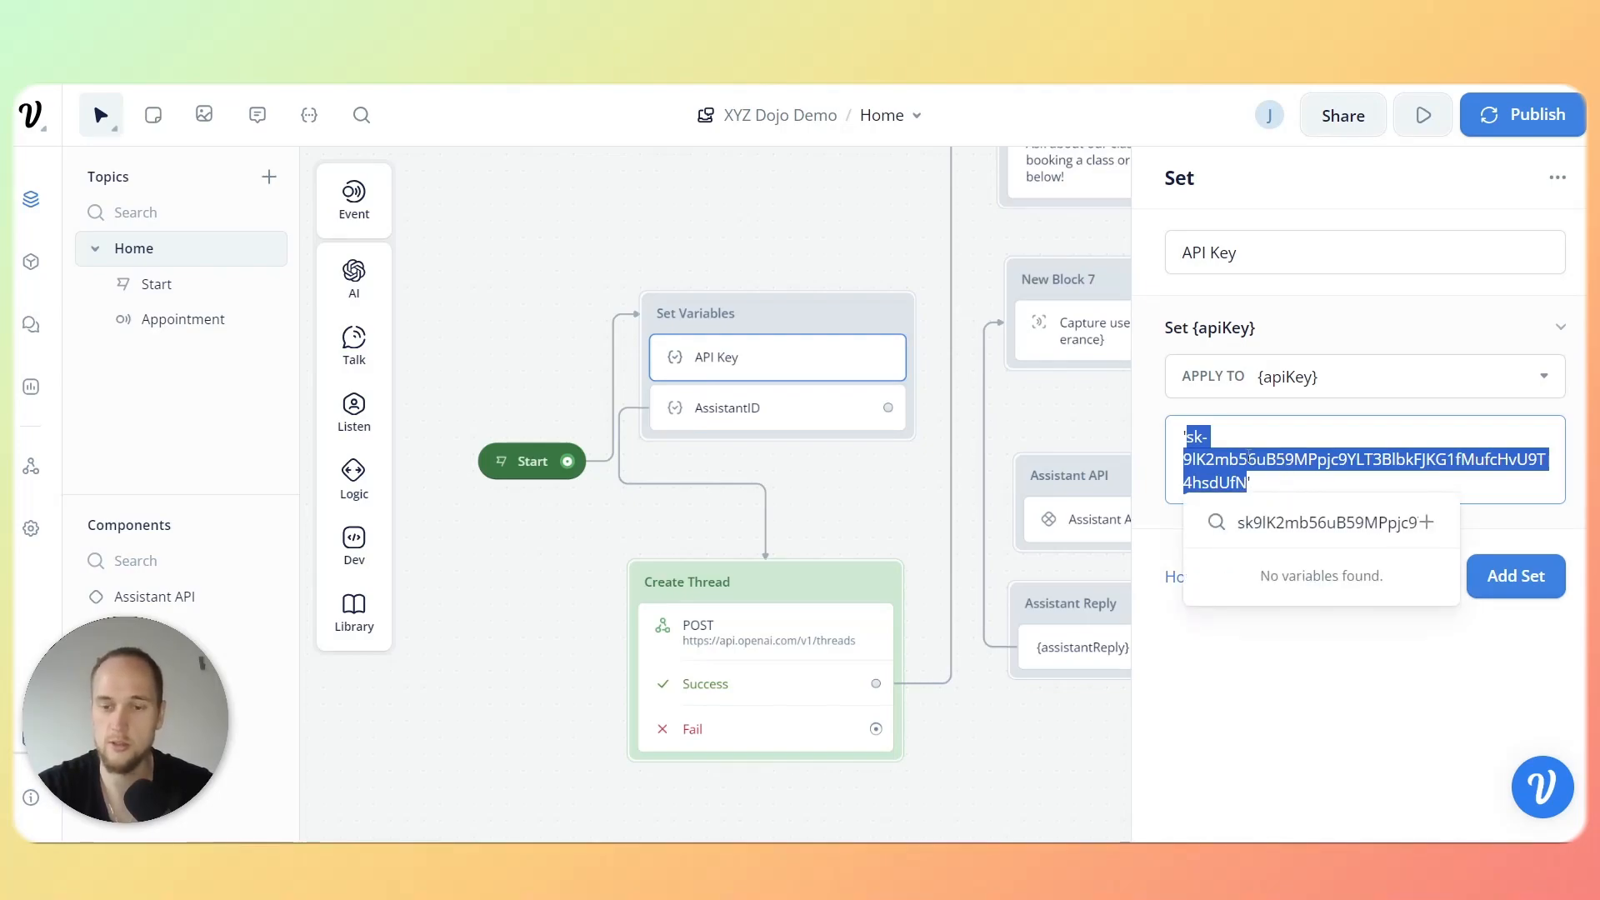
left_click(1185, 433)
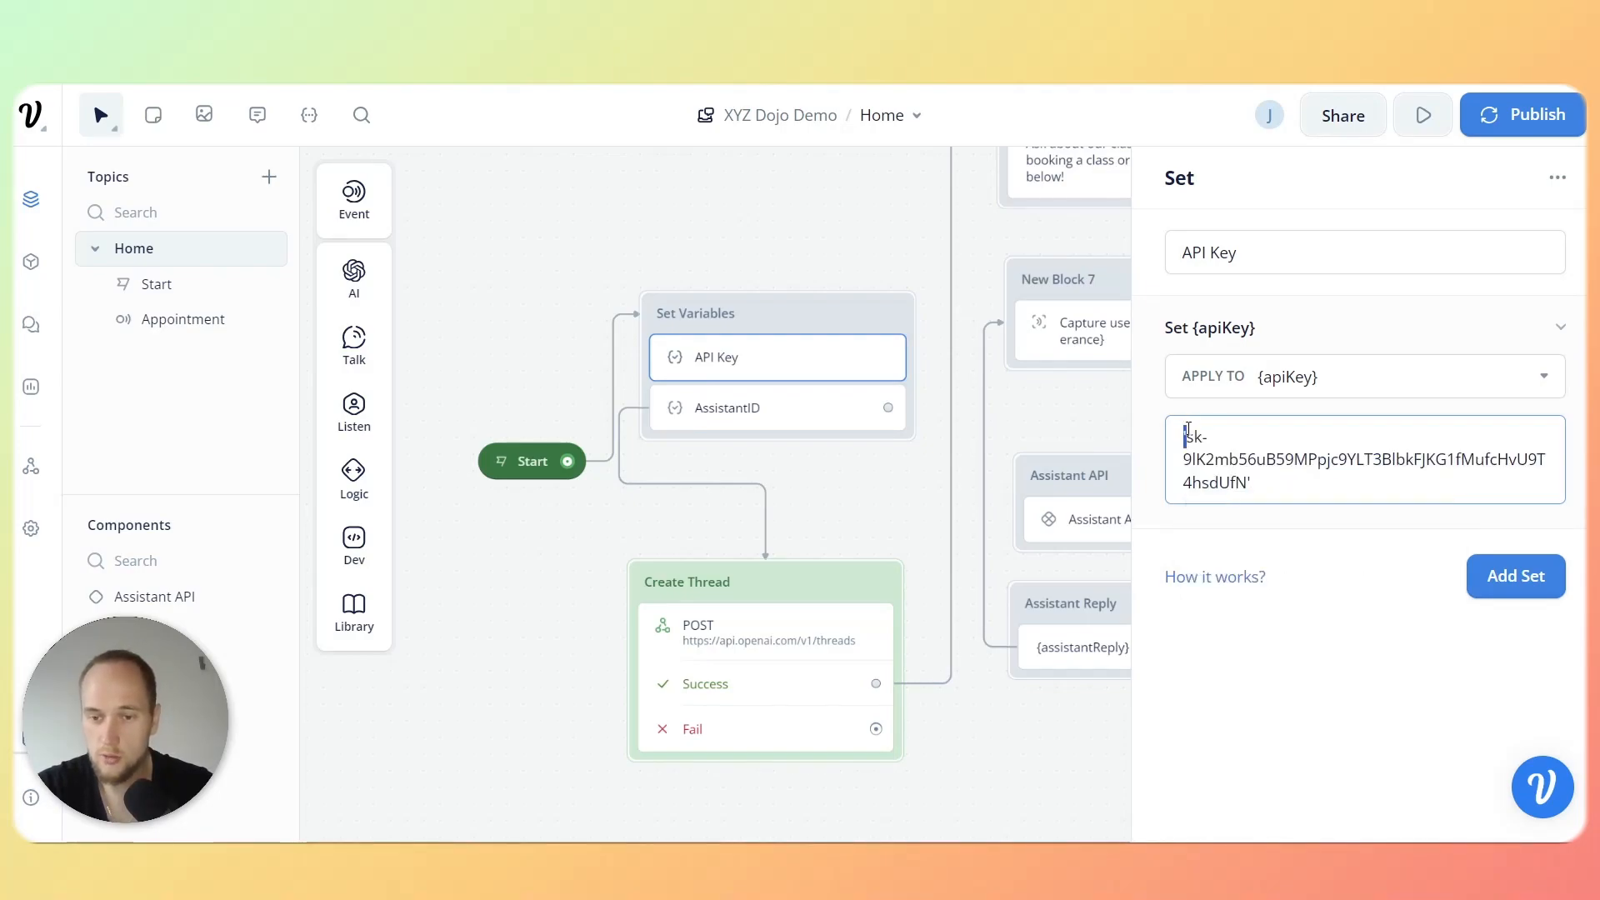
left_click(1333, 426)
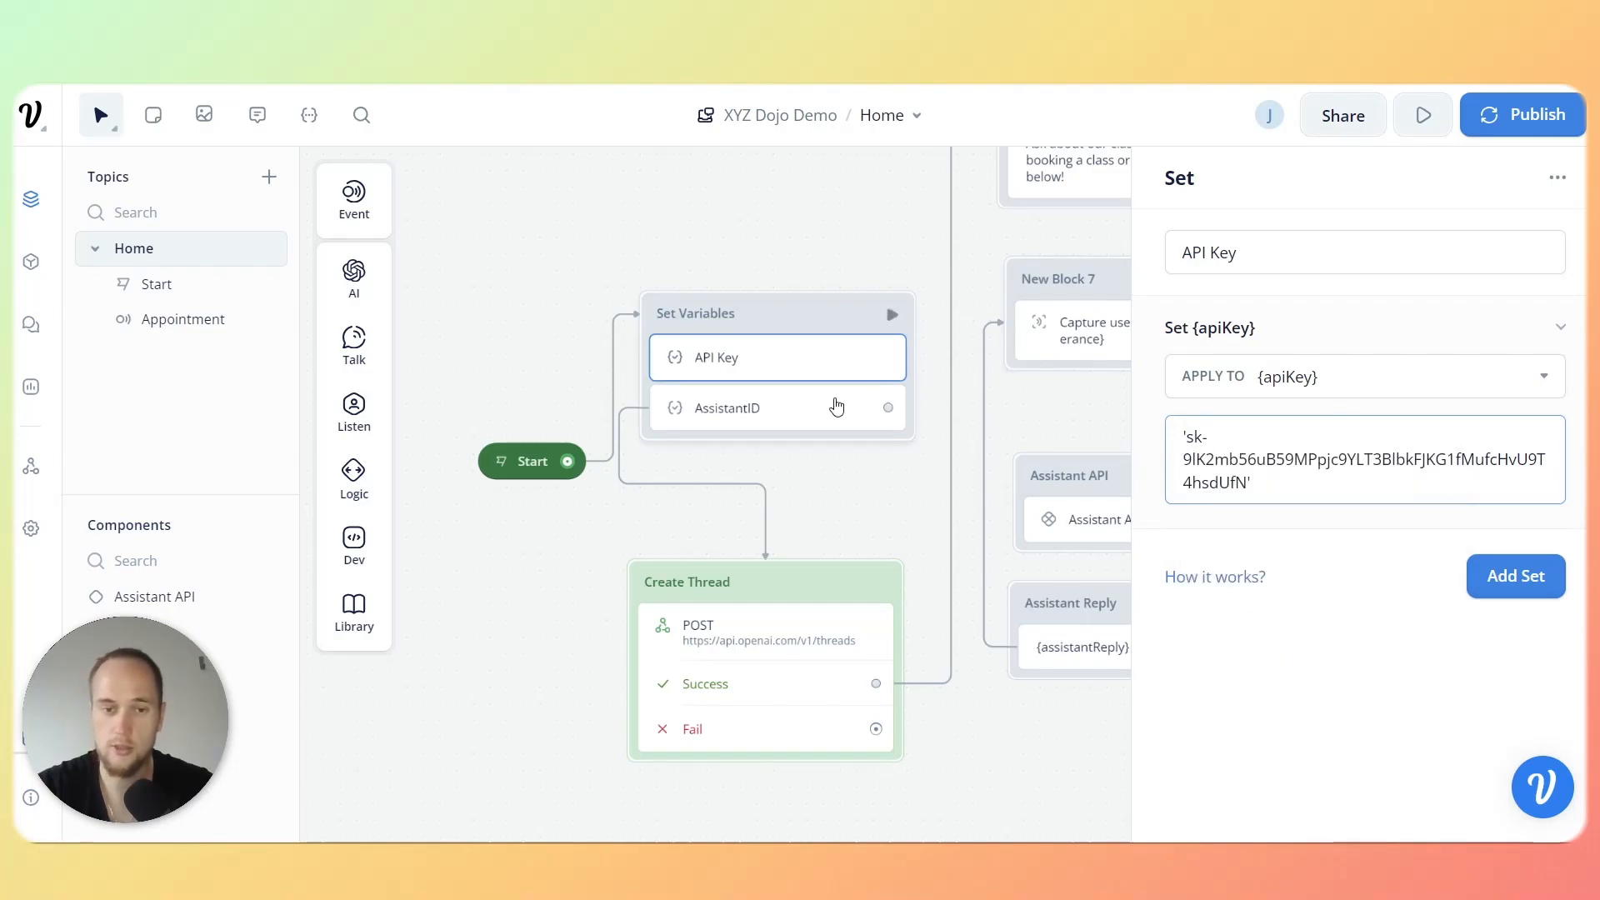
Inspect the quoted ID assigned to {assistantID} in the Set Variables block.
left_click(815, 405)
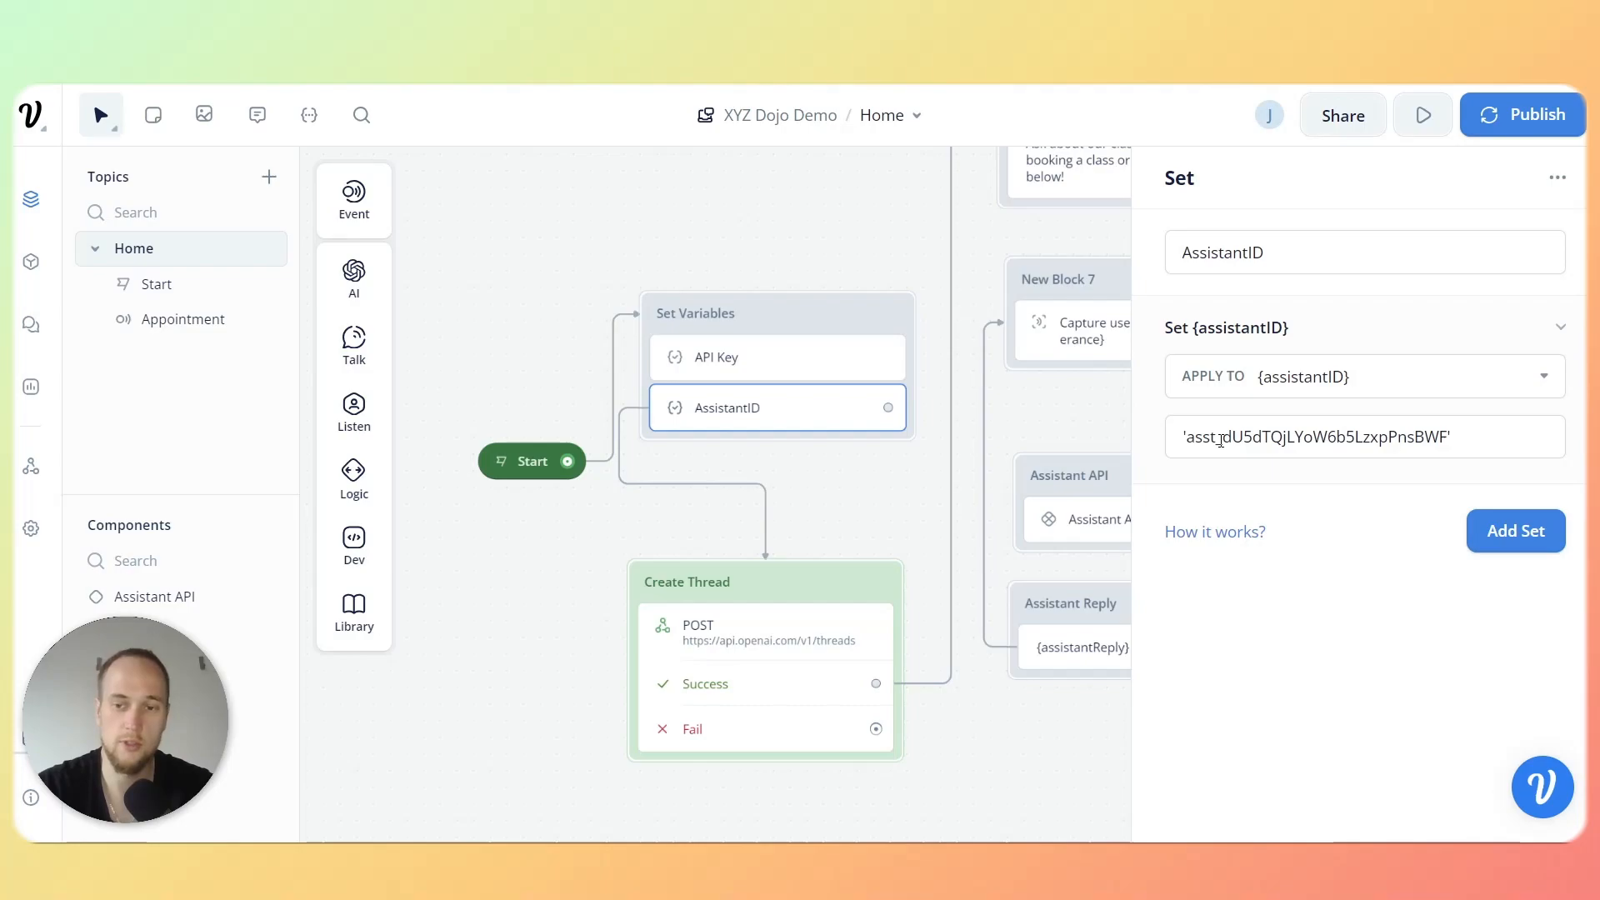
left_click(1314, 436)
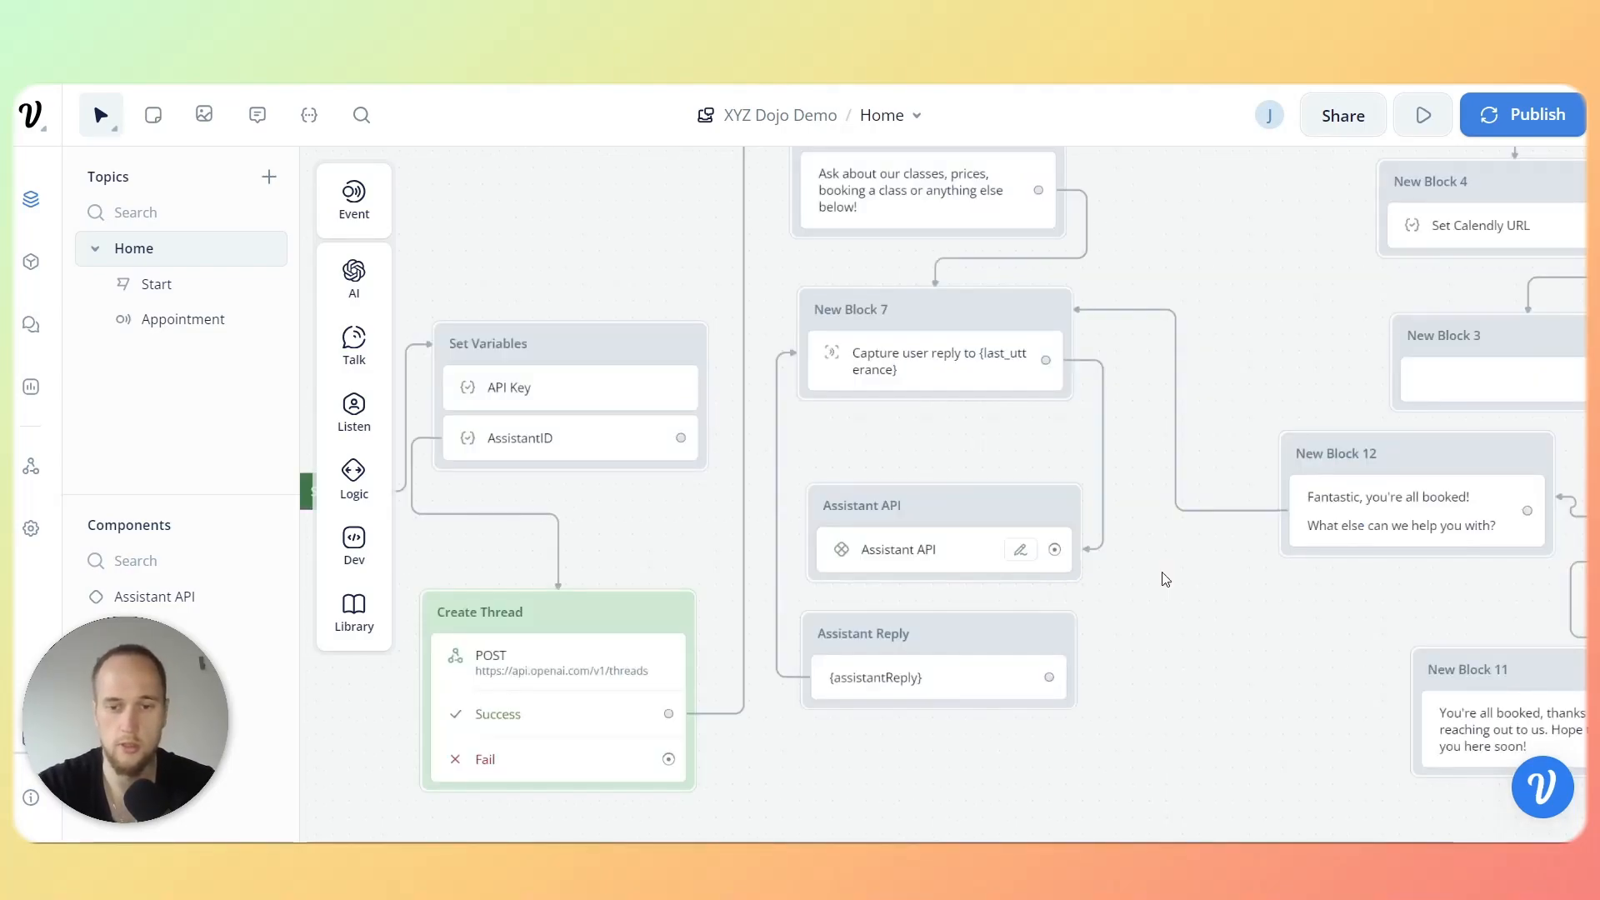
left_click_drag(1140, 246, 1218, 324)
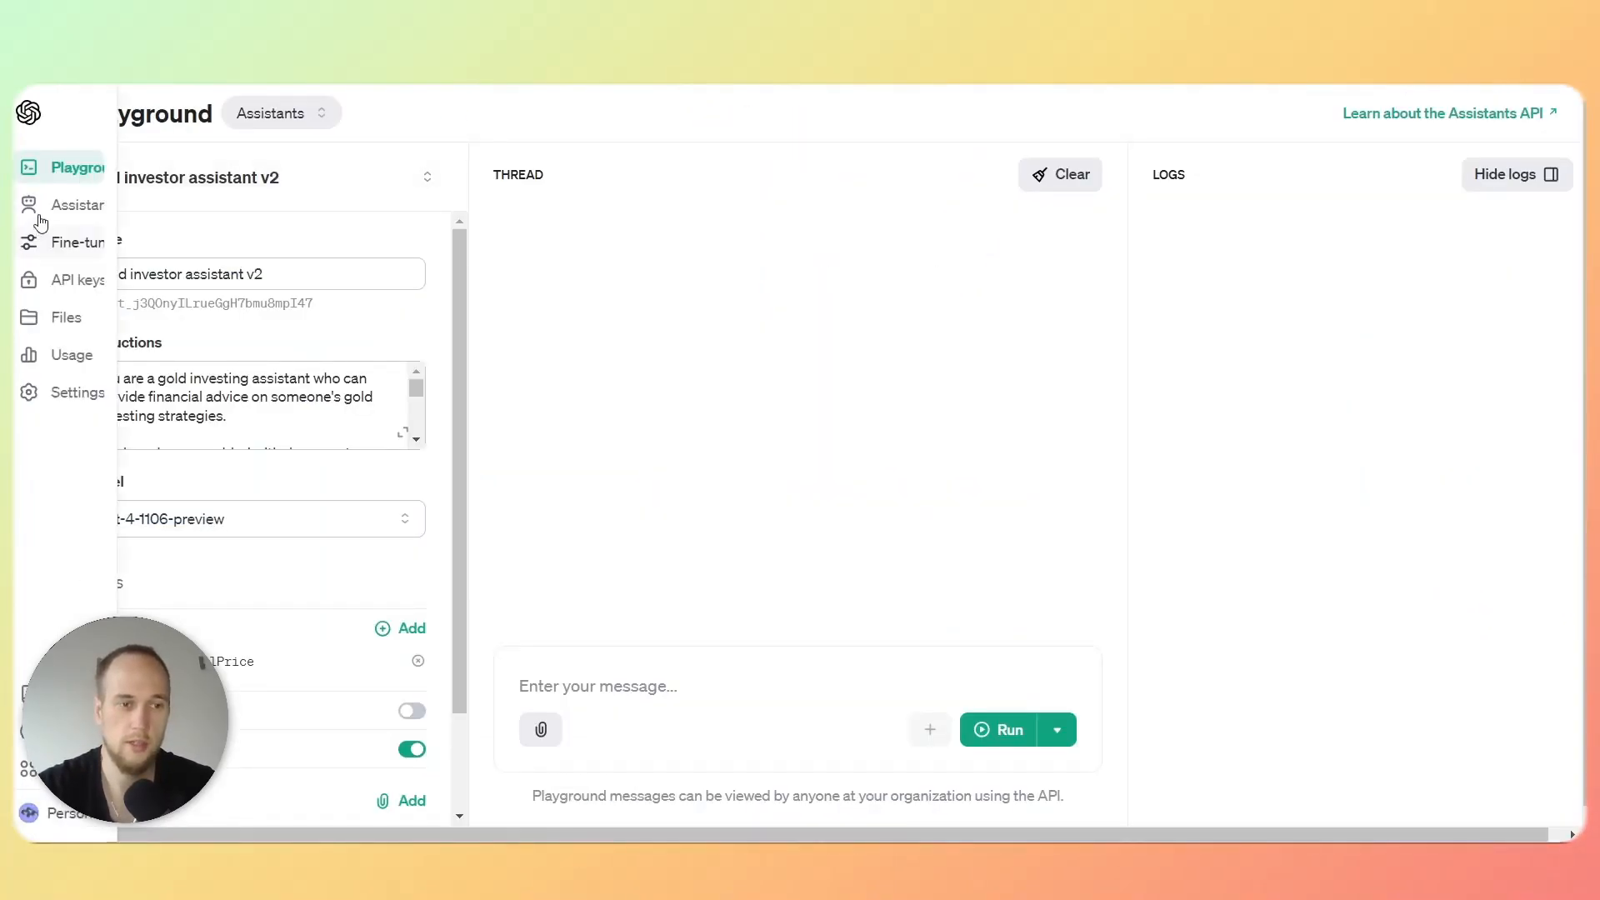
Switch to the OpenAI platform and create an unnamed assistant with the instructions "Hello" and the gpt-3.5-turbo model.
left_click(40, 213)
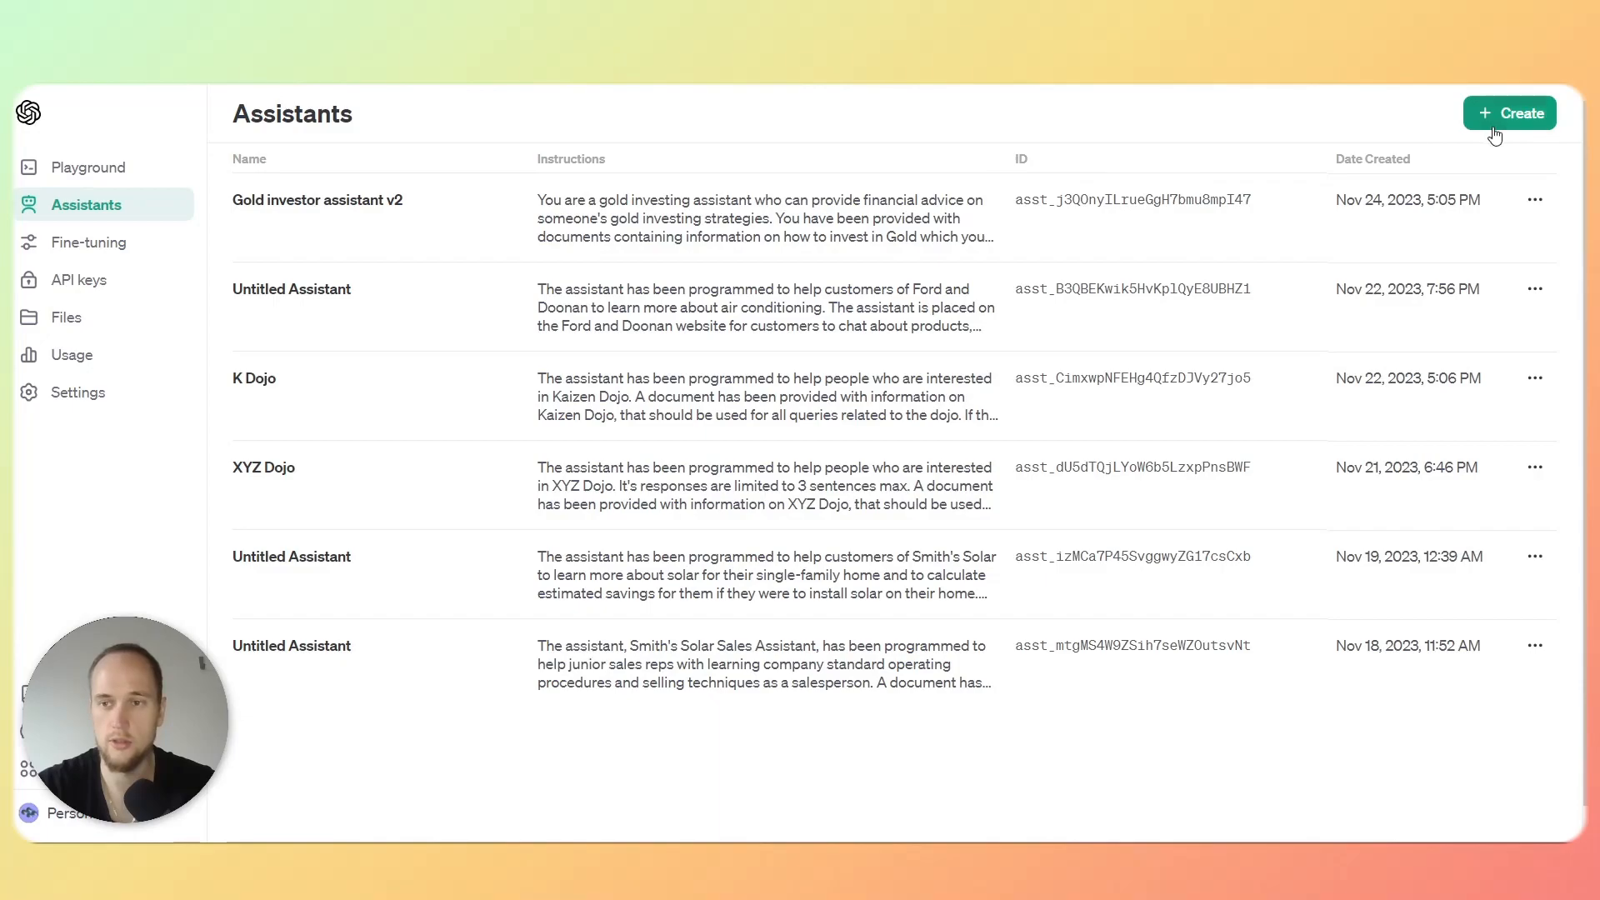
left_click(1497, 116)
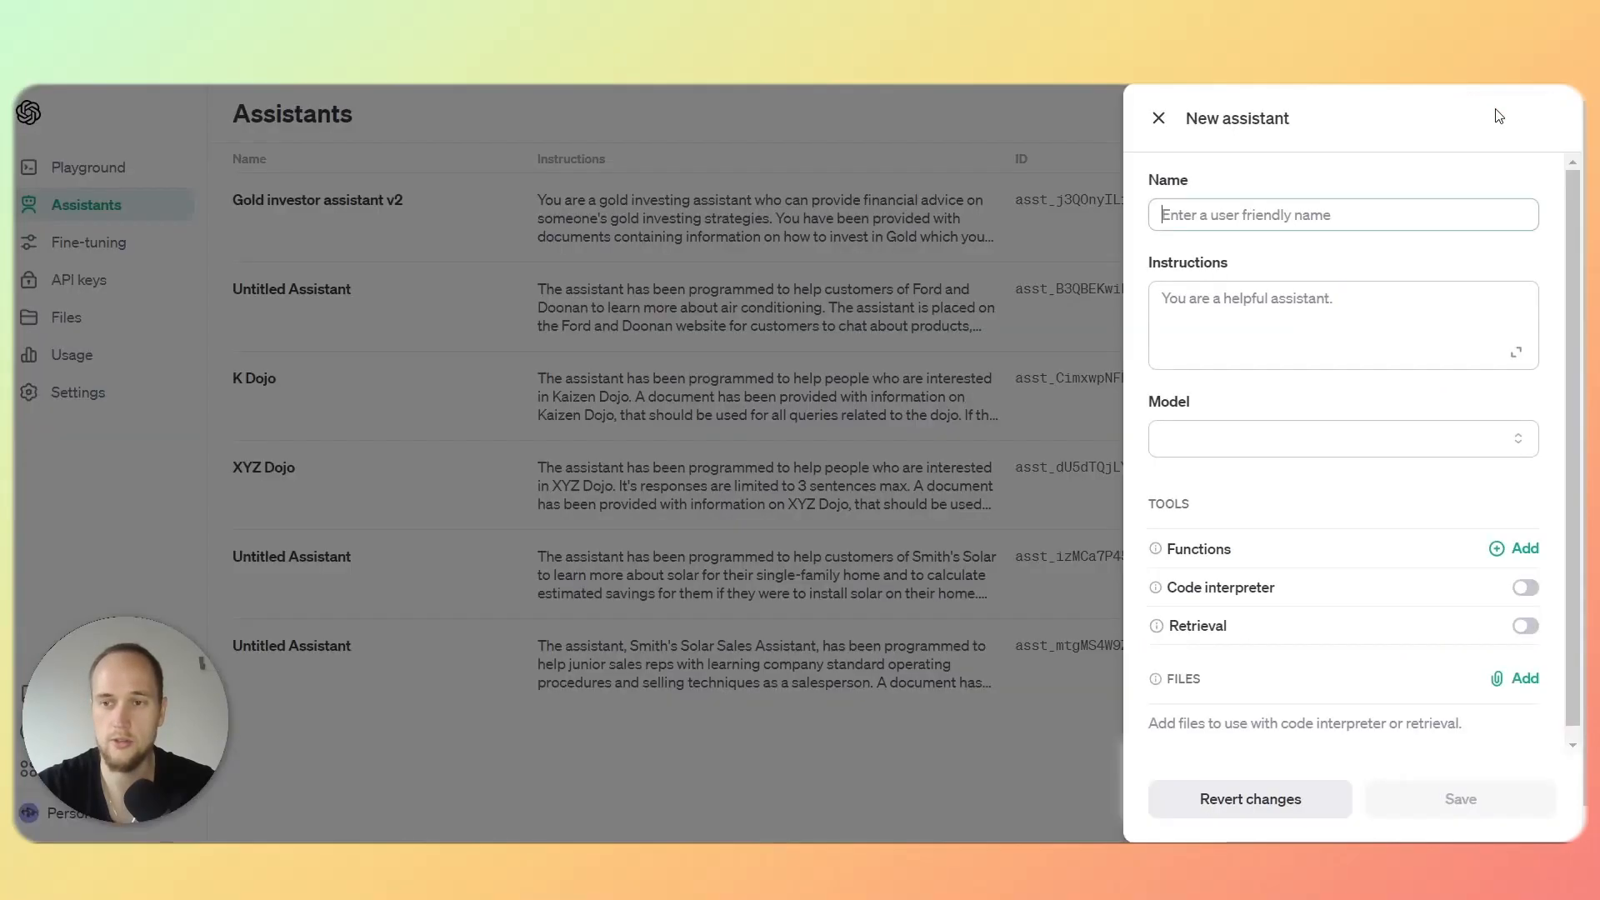
key("Tab")
type("Hello")
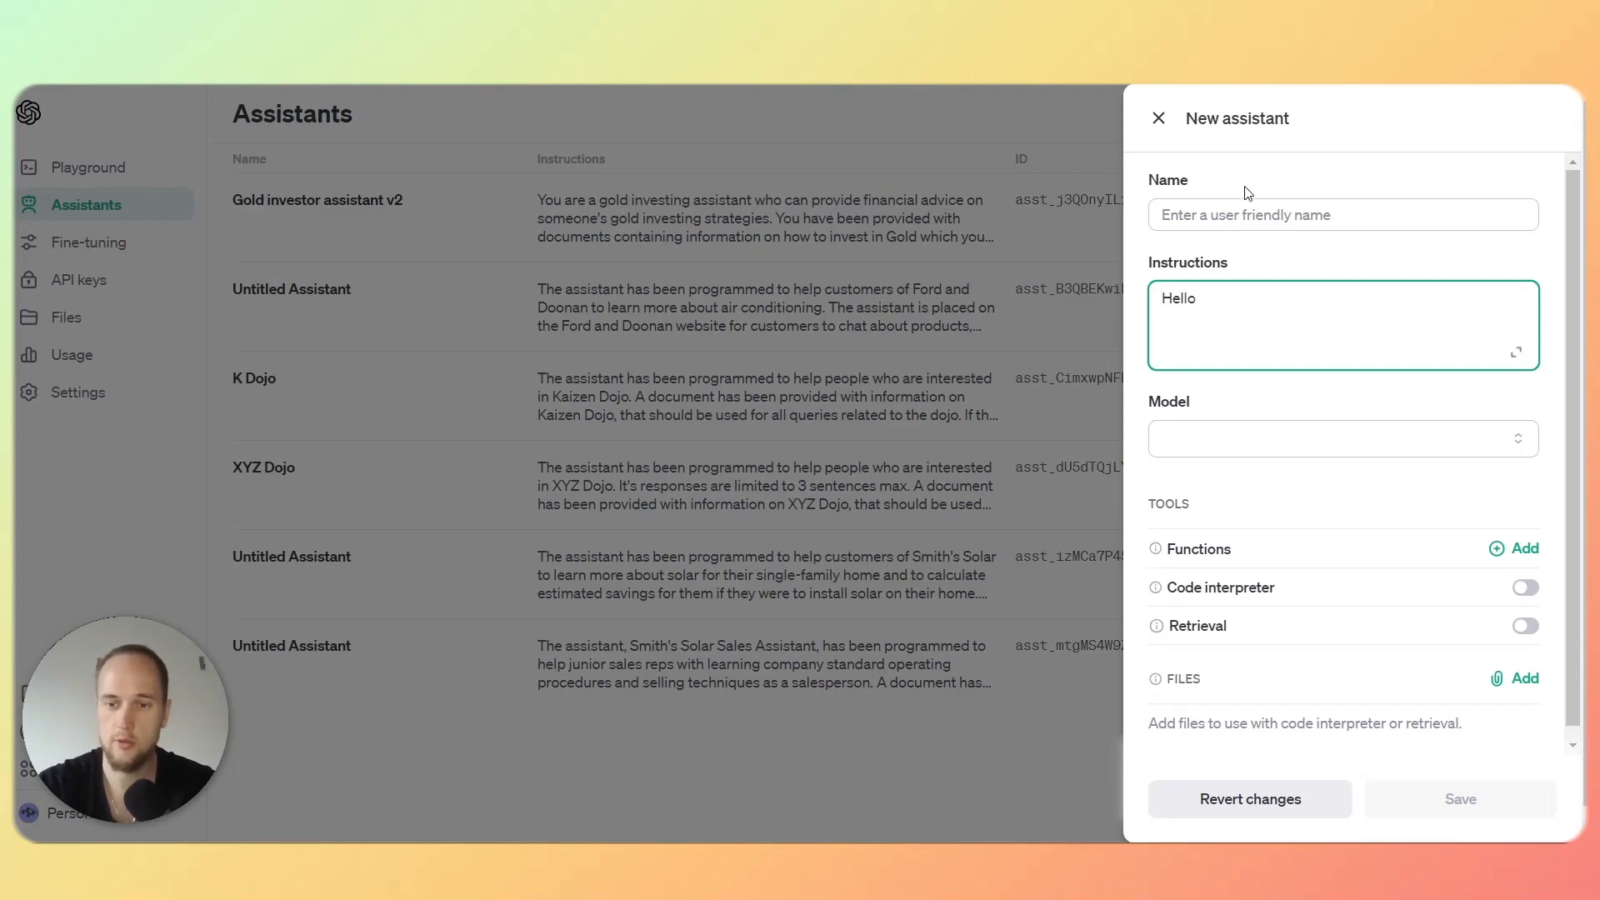
left_click(1265, 443)
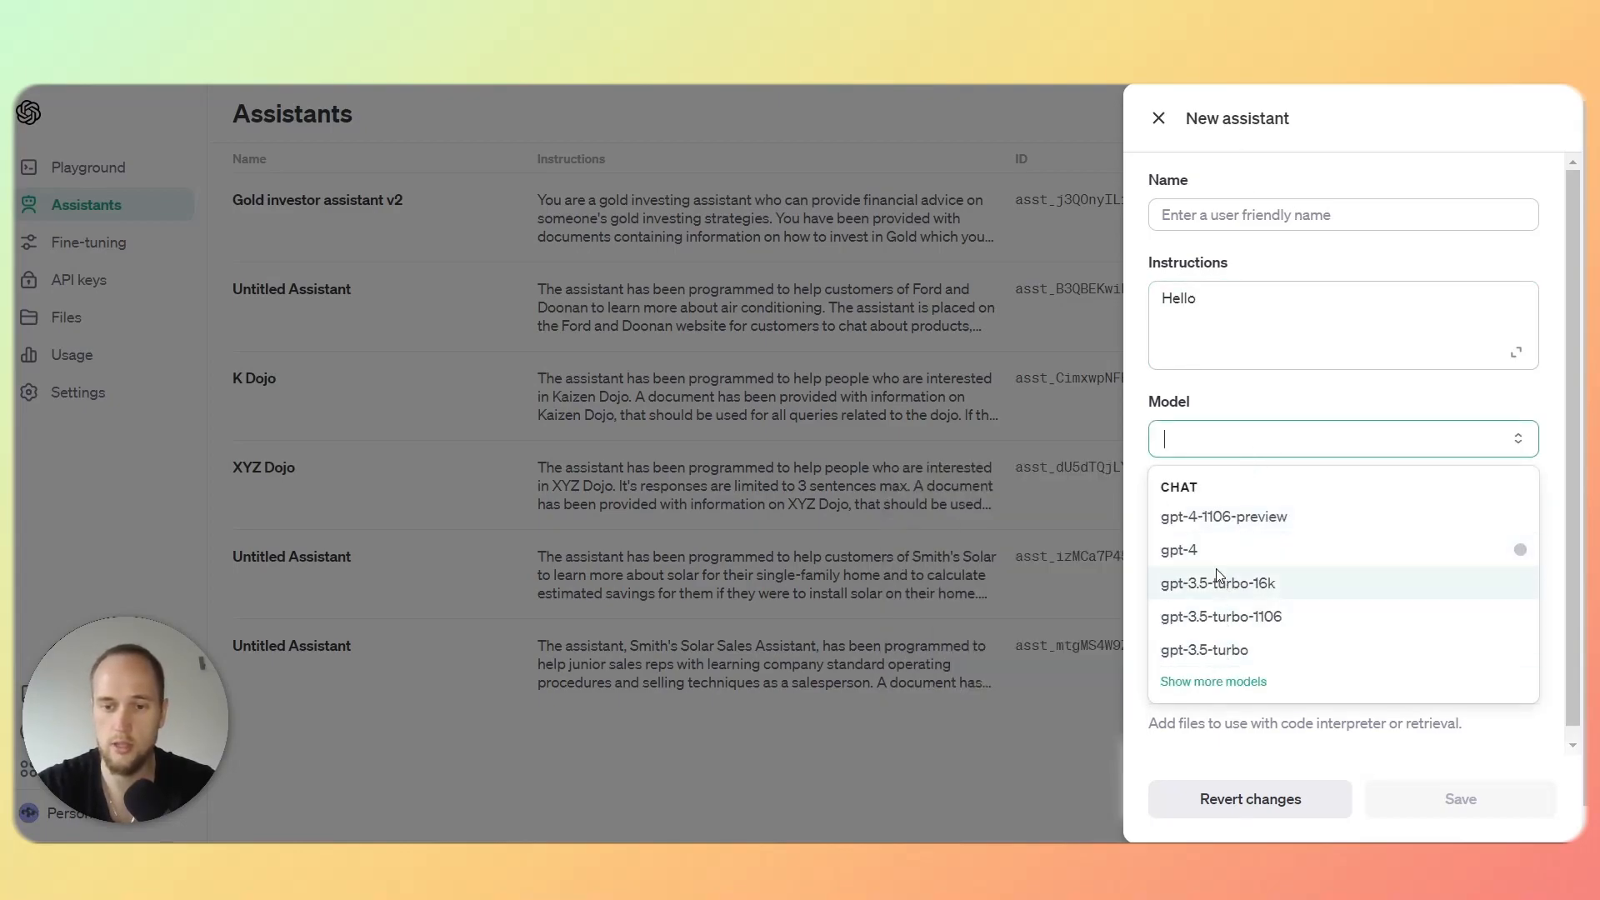
mouse_move(1211, 563)
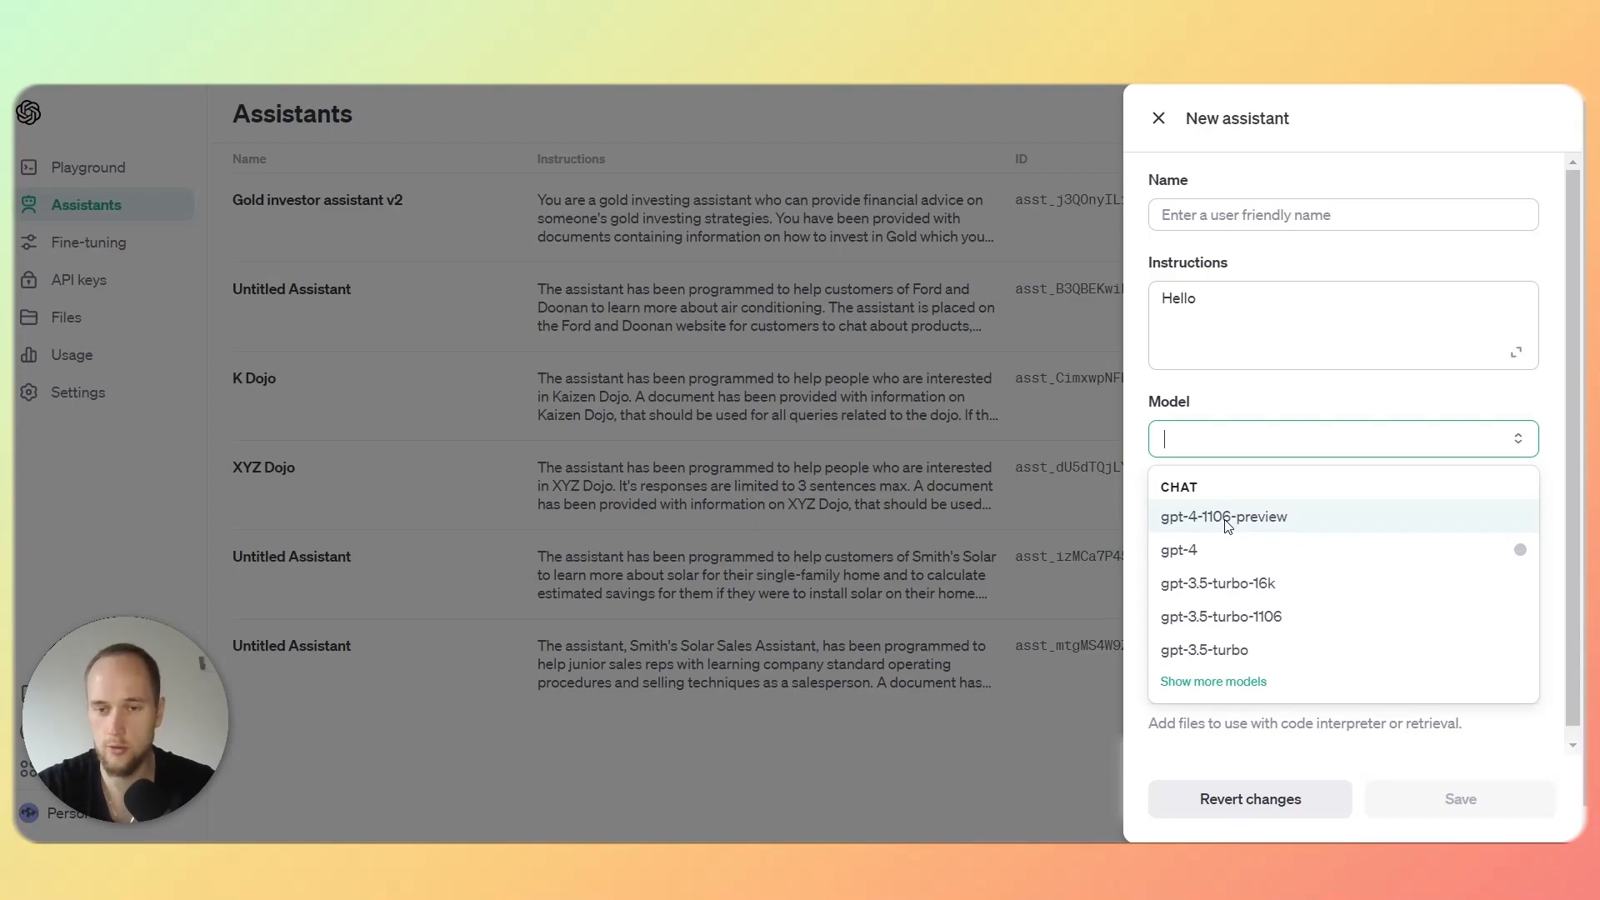
left_click(1210, 652)
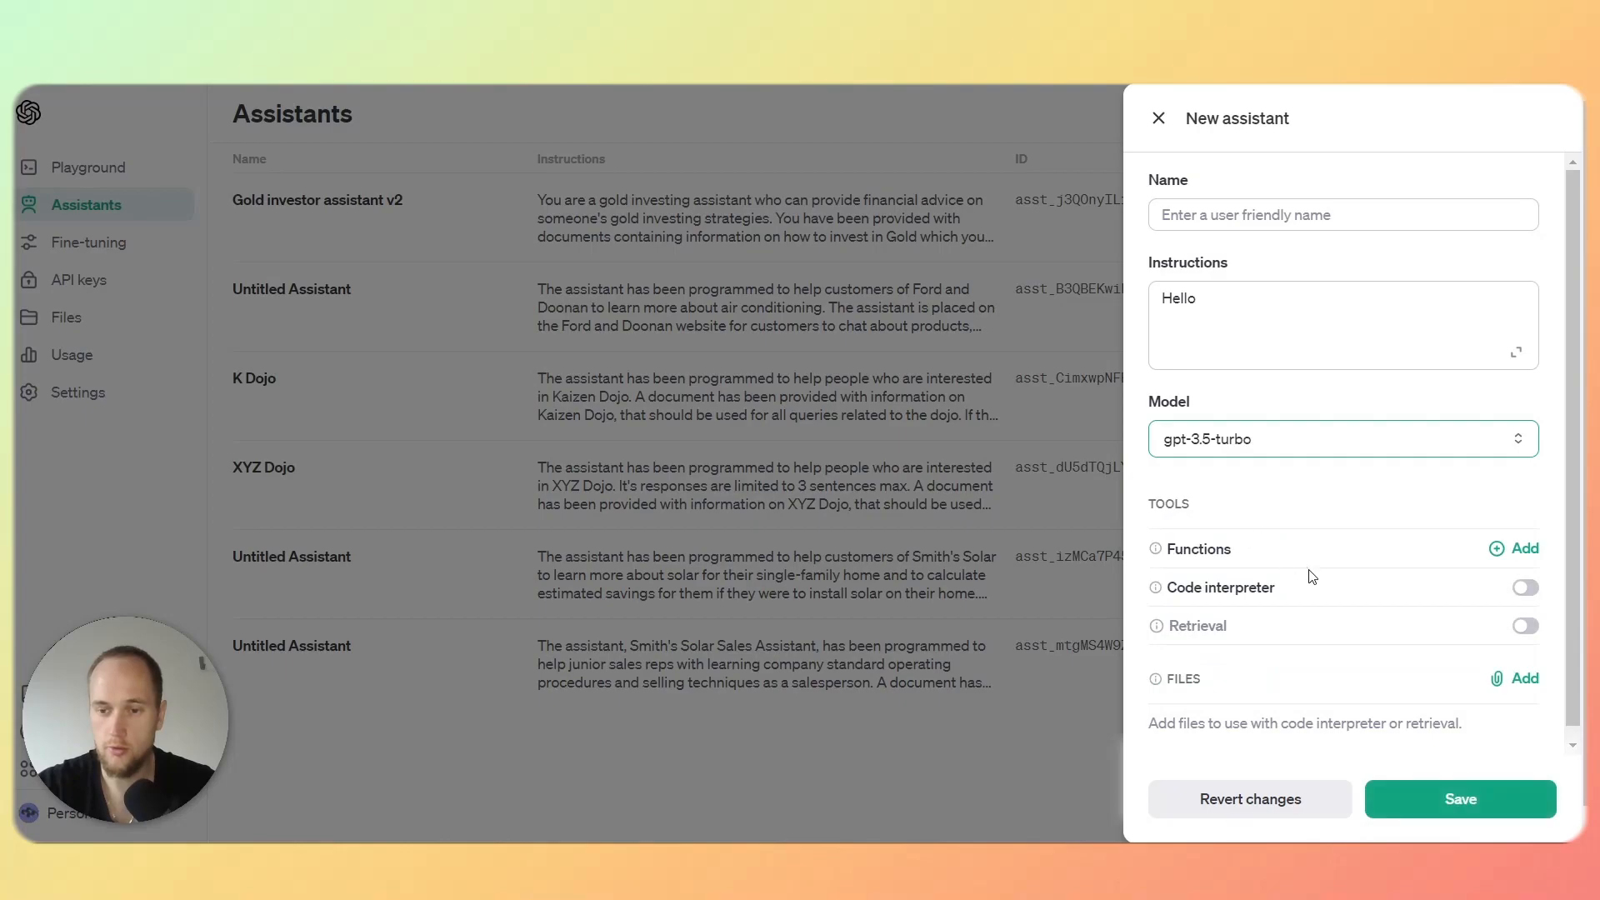
left_click(1433, 800)
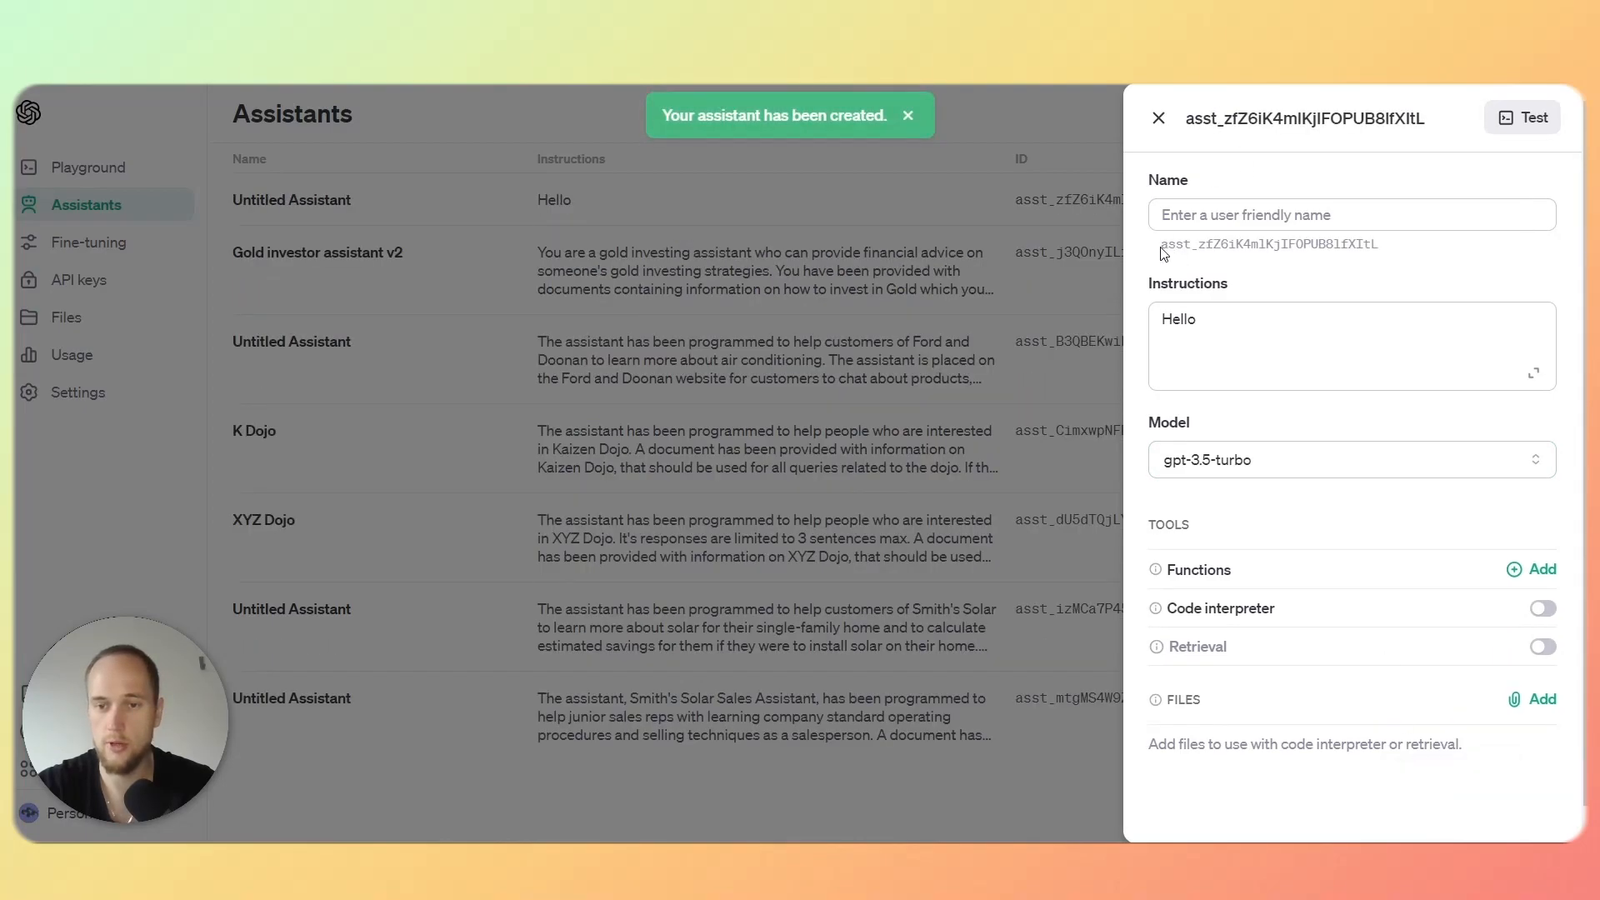
Highlight the new assistant's ID, switch to Voiceflow and select the {assistantID} value in the Set Variables block.
left_click_drag(1162, 244, 1379, 245)
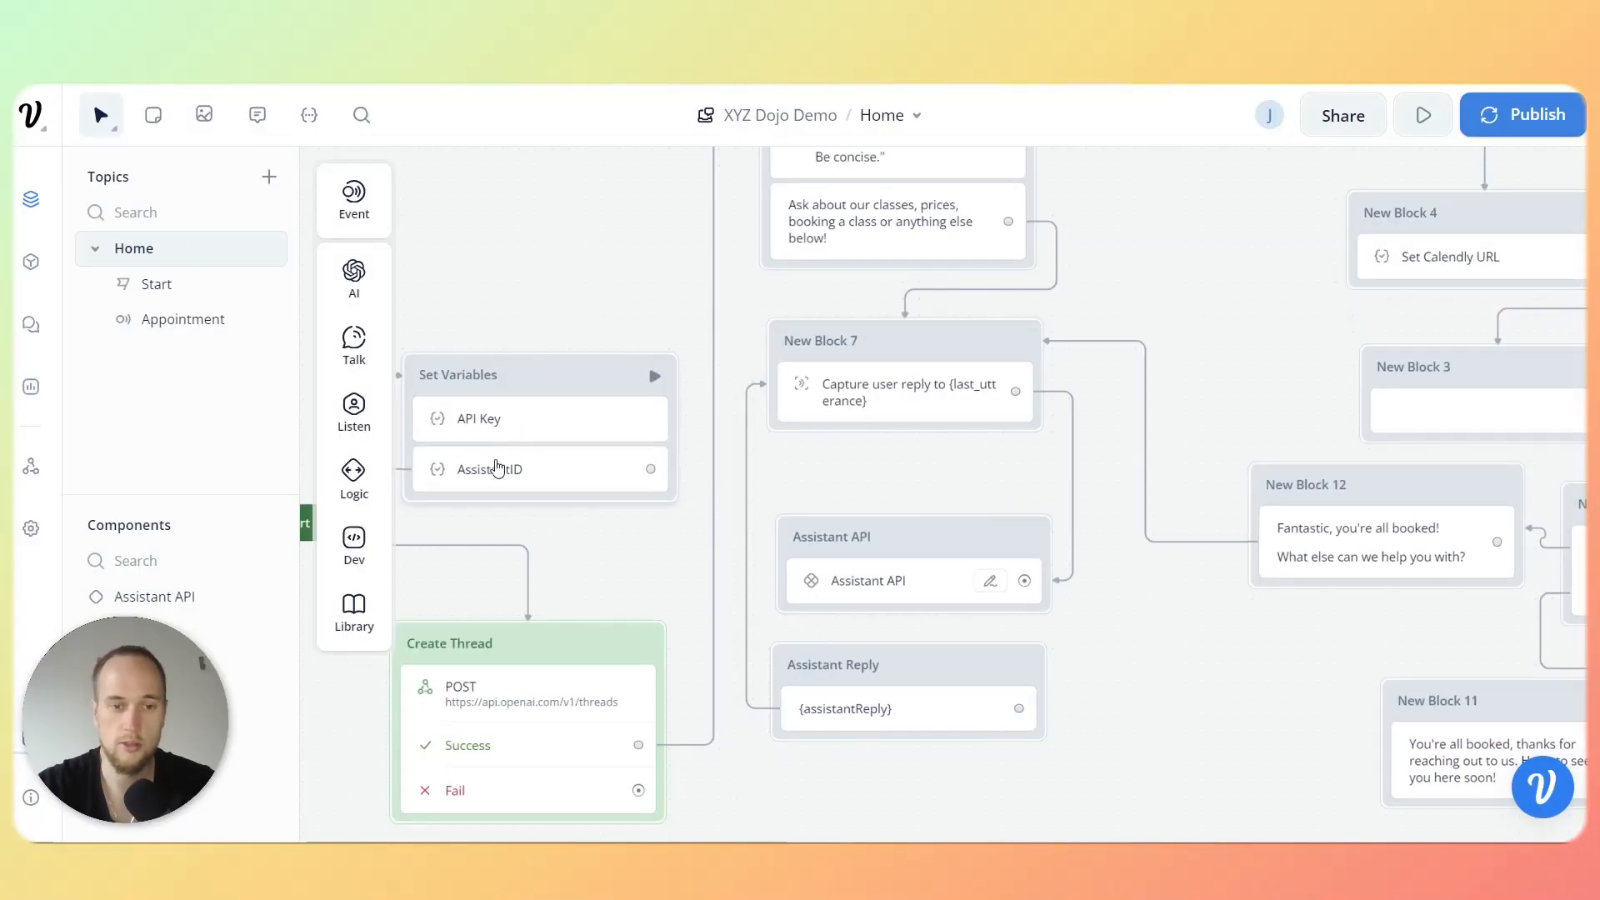
left_click(496, 469)
left_click_drag(1188, 440, 1450, 438)
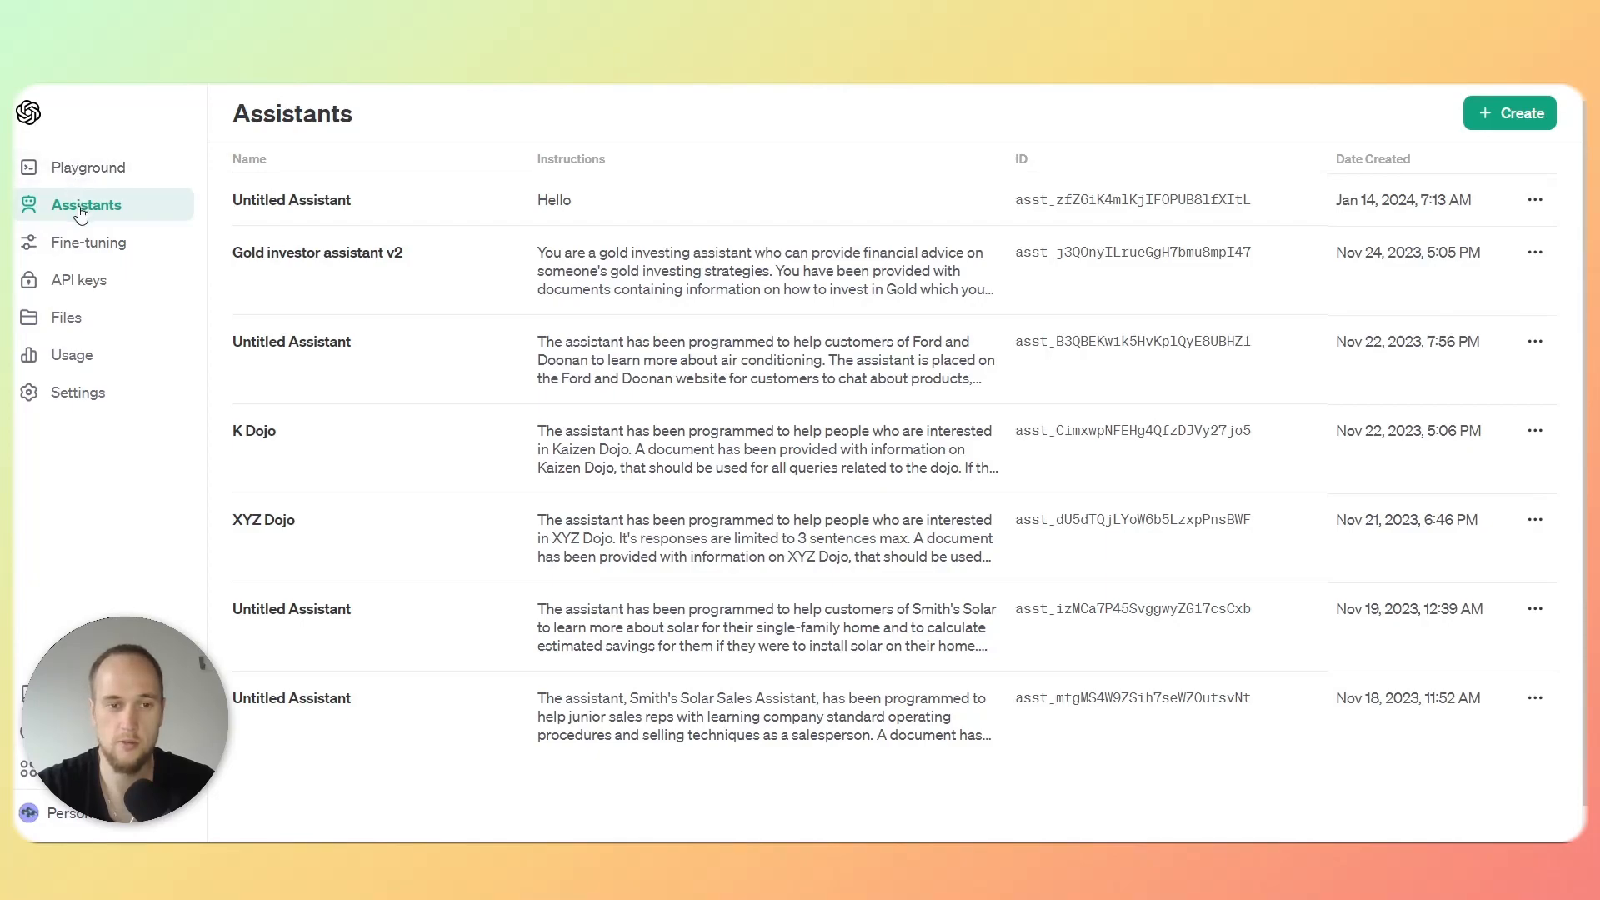
Switch to the OpenAI platform, generate a secret API key named "PT v1" and copy it.
left_click(77, 291)
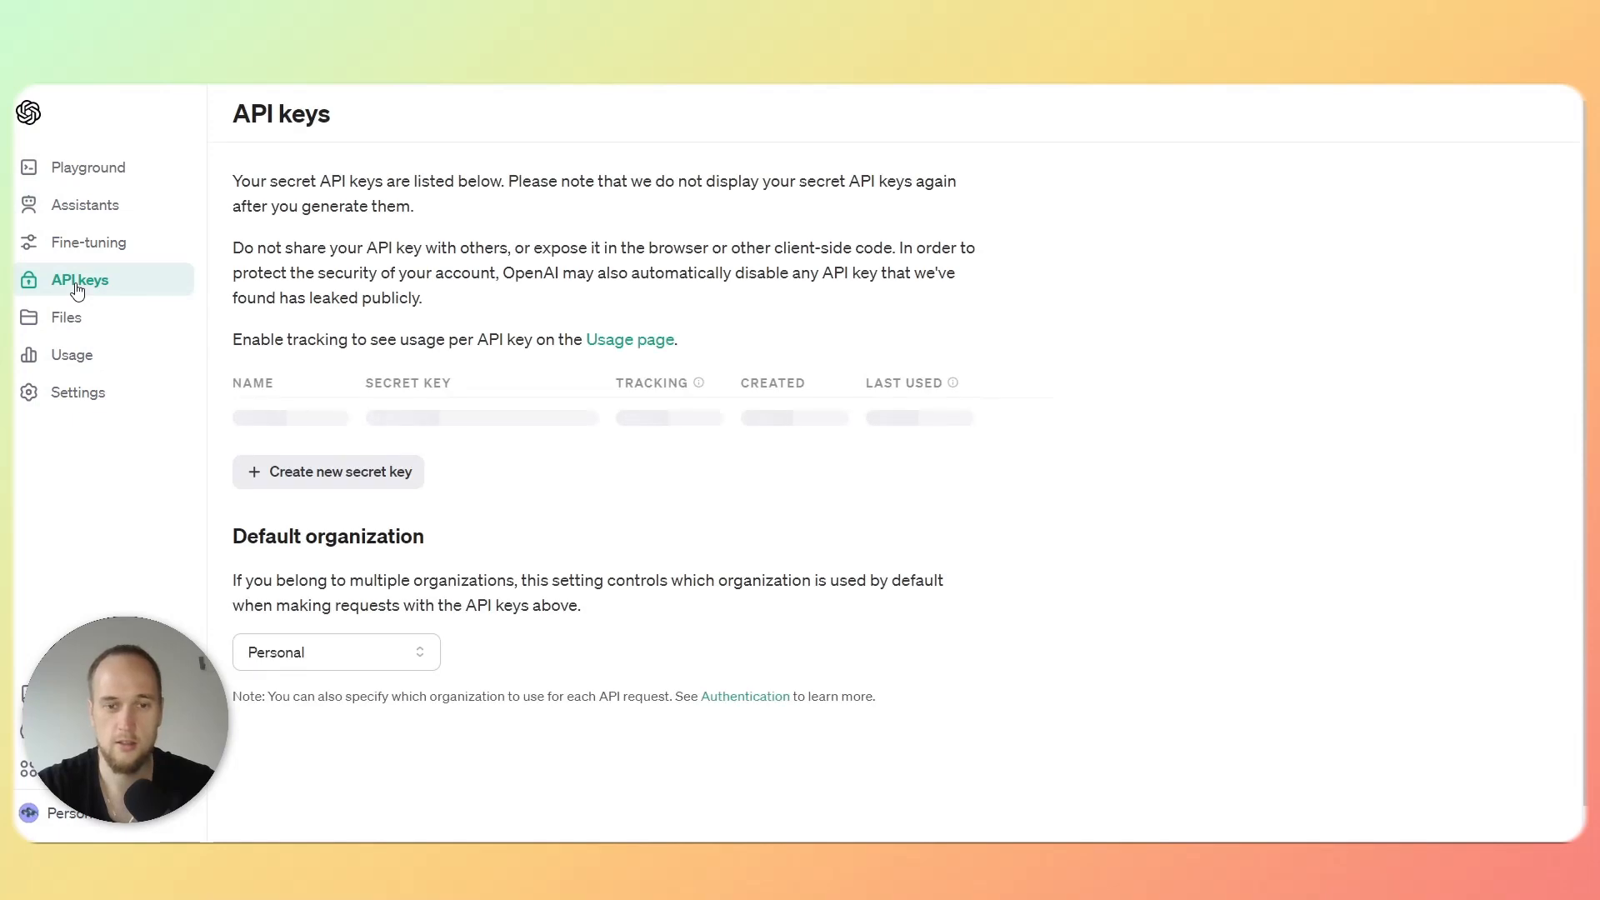
scroll(1207, 467, "down", 1)
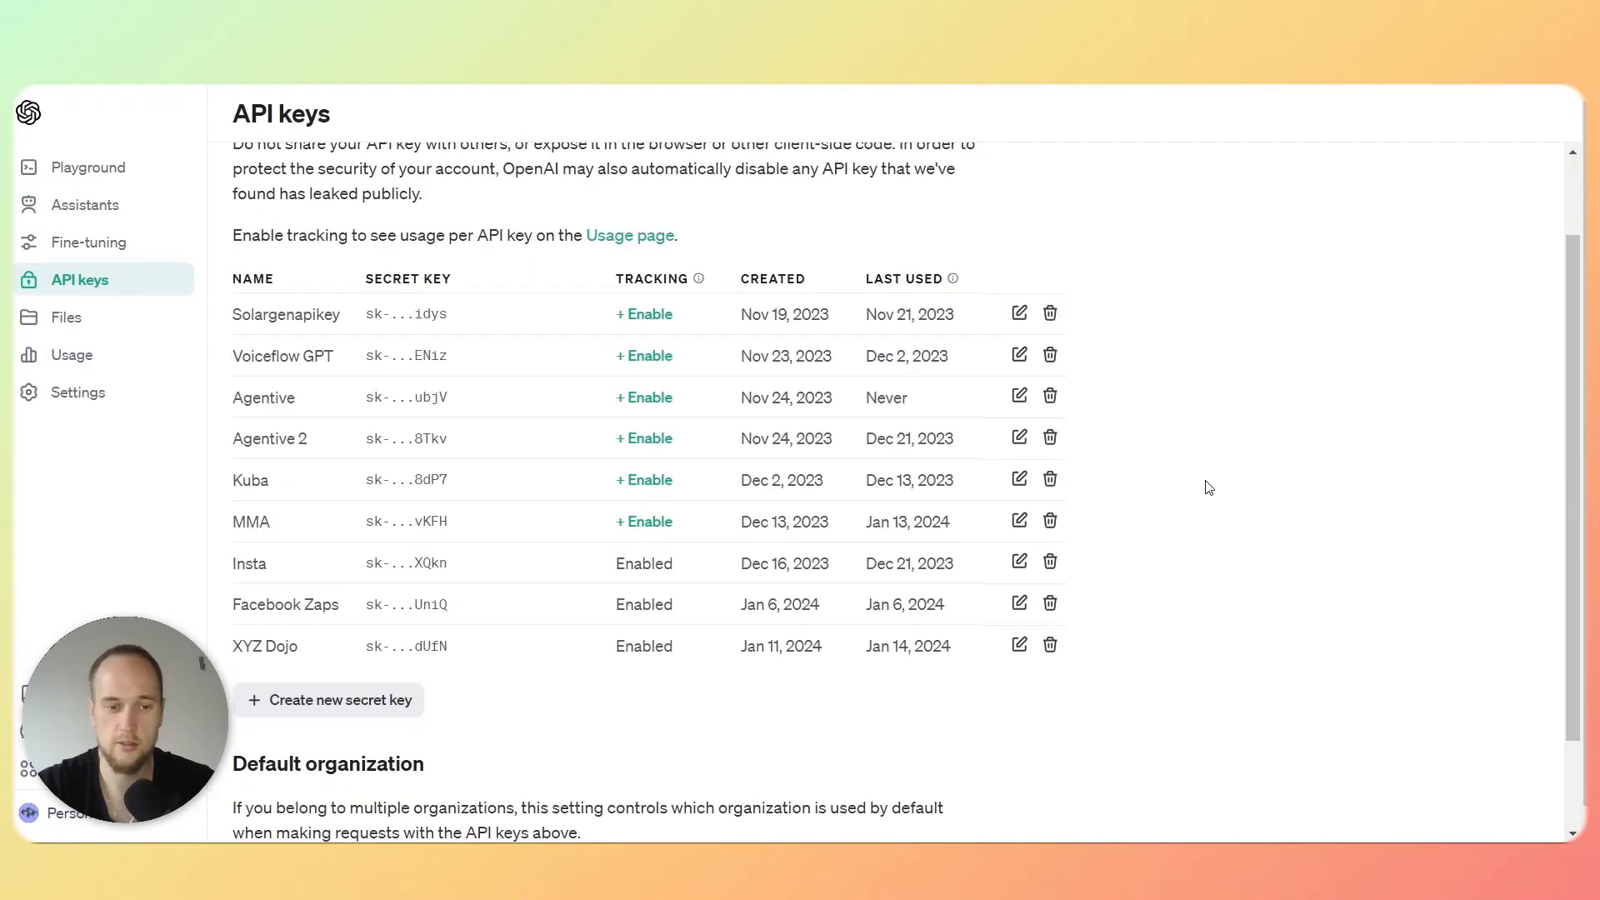
left_click(302, 710)
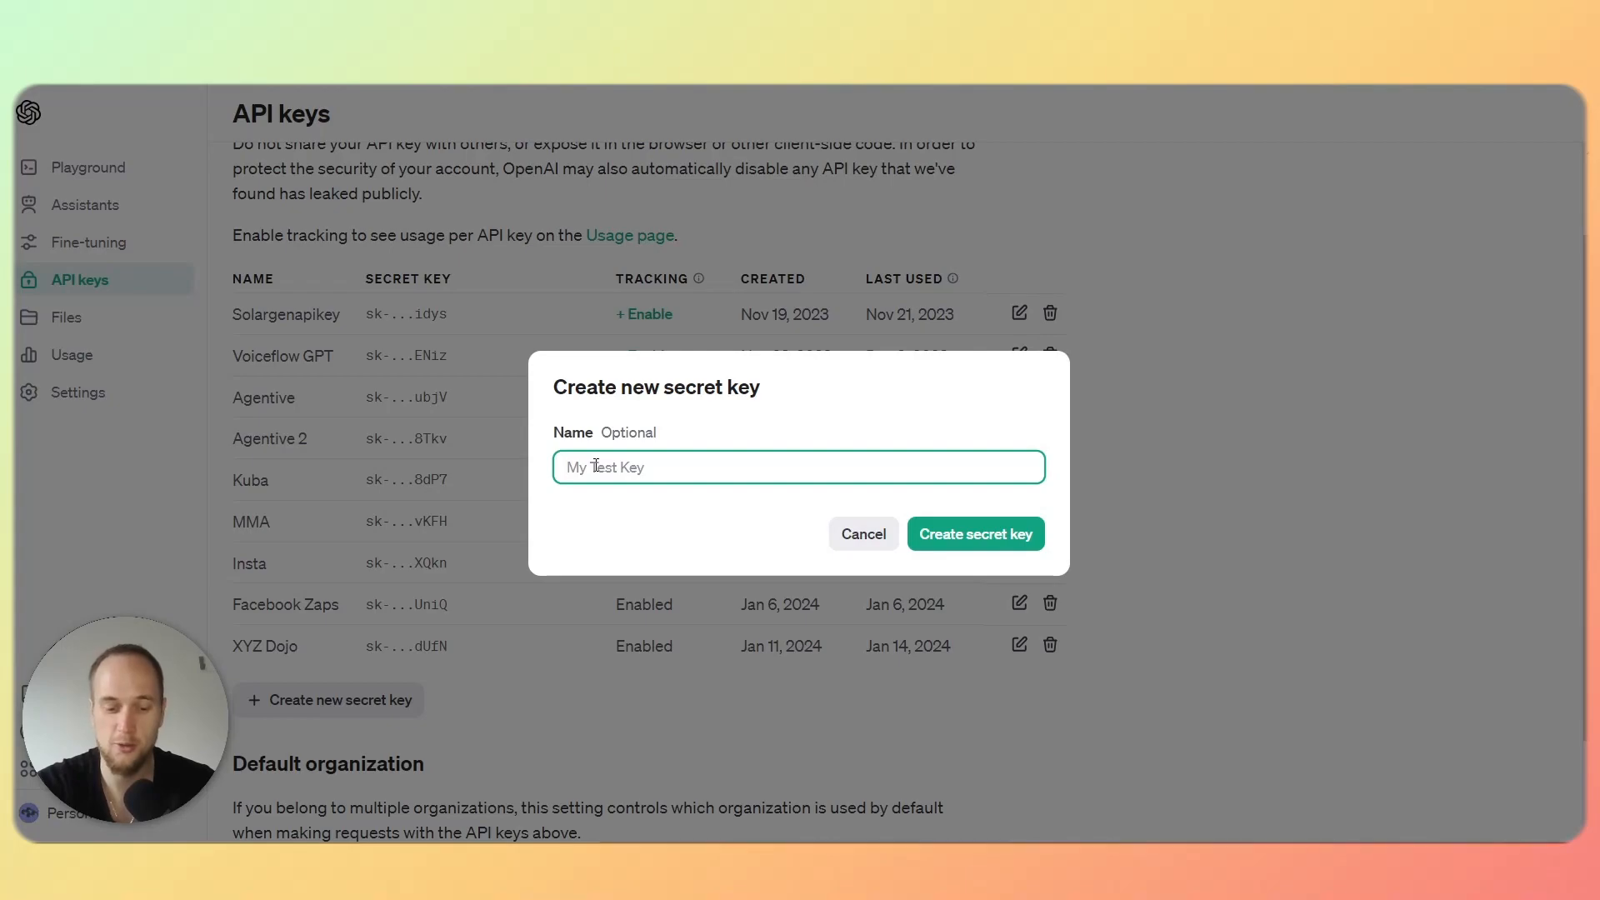
type("PT v1")
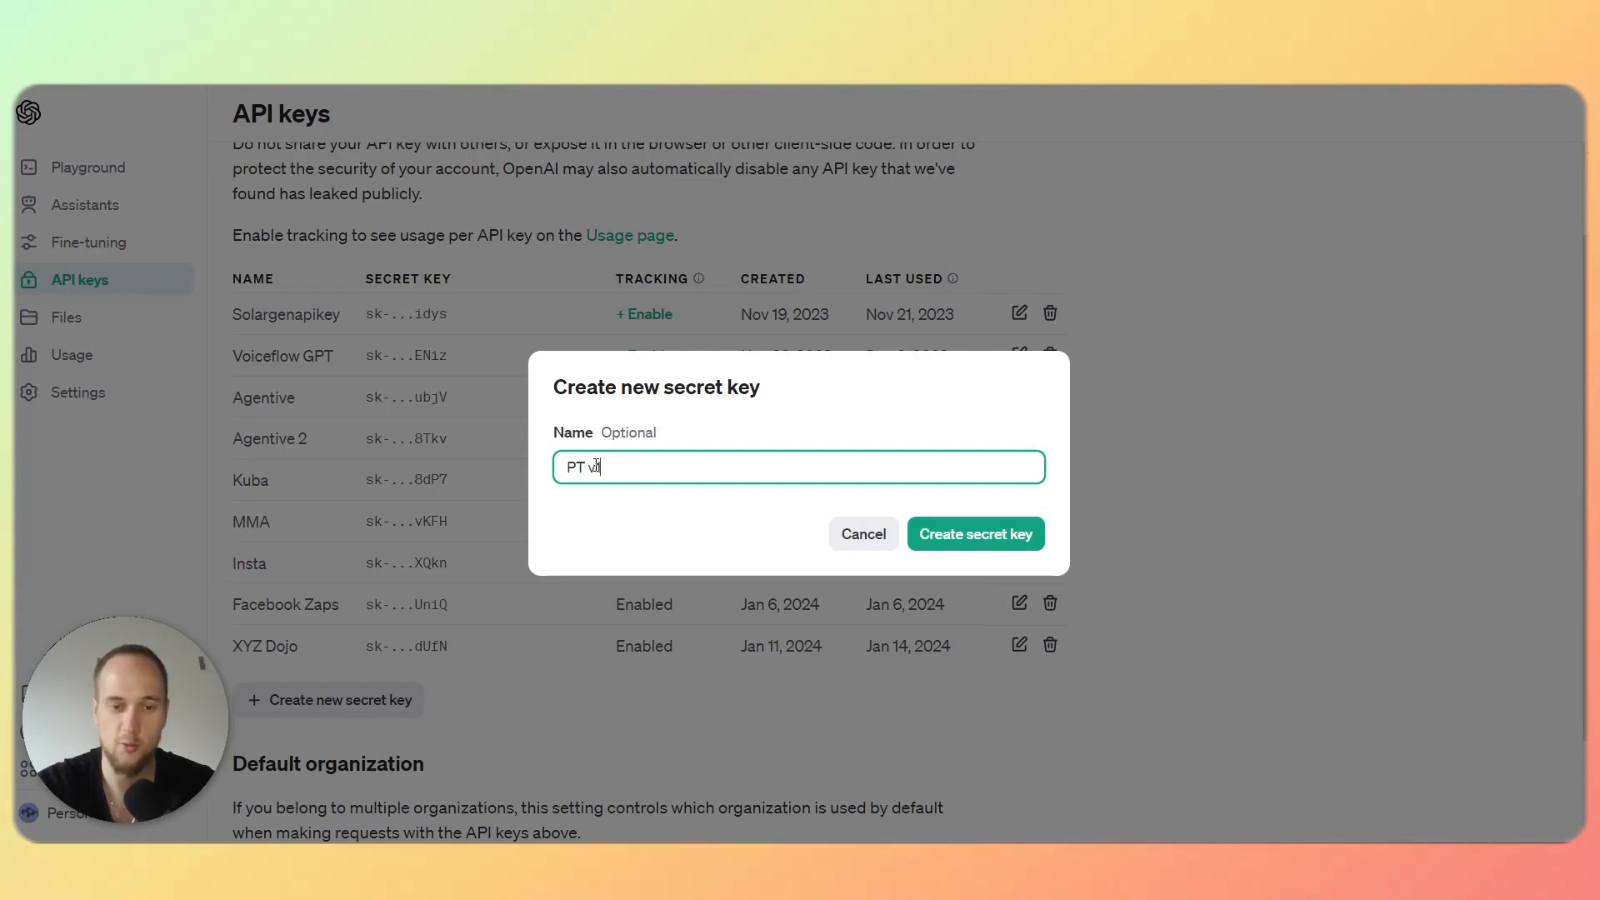
left_click(970, 535)
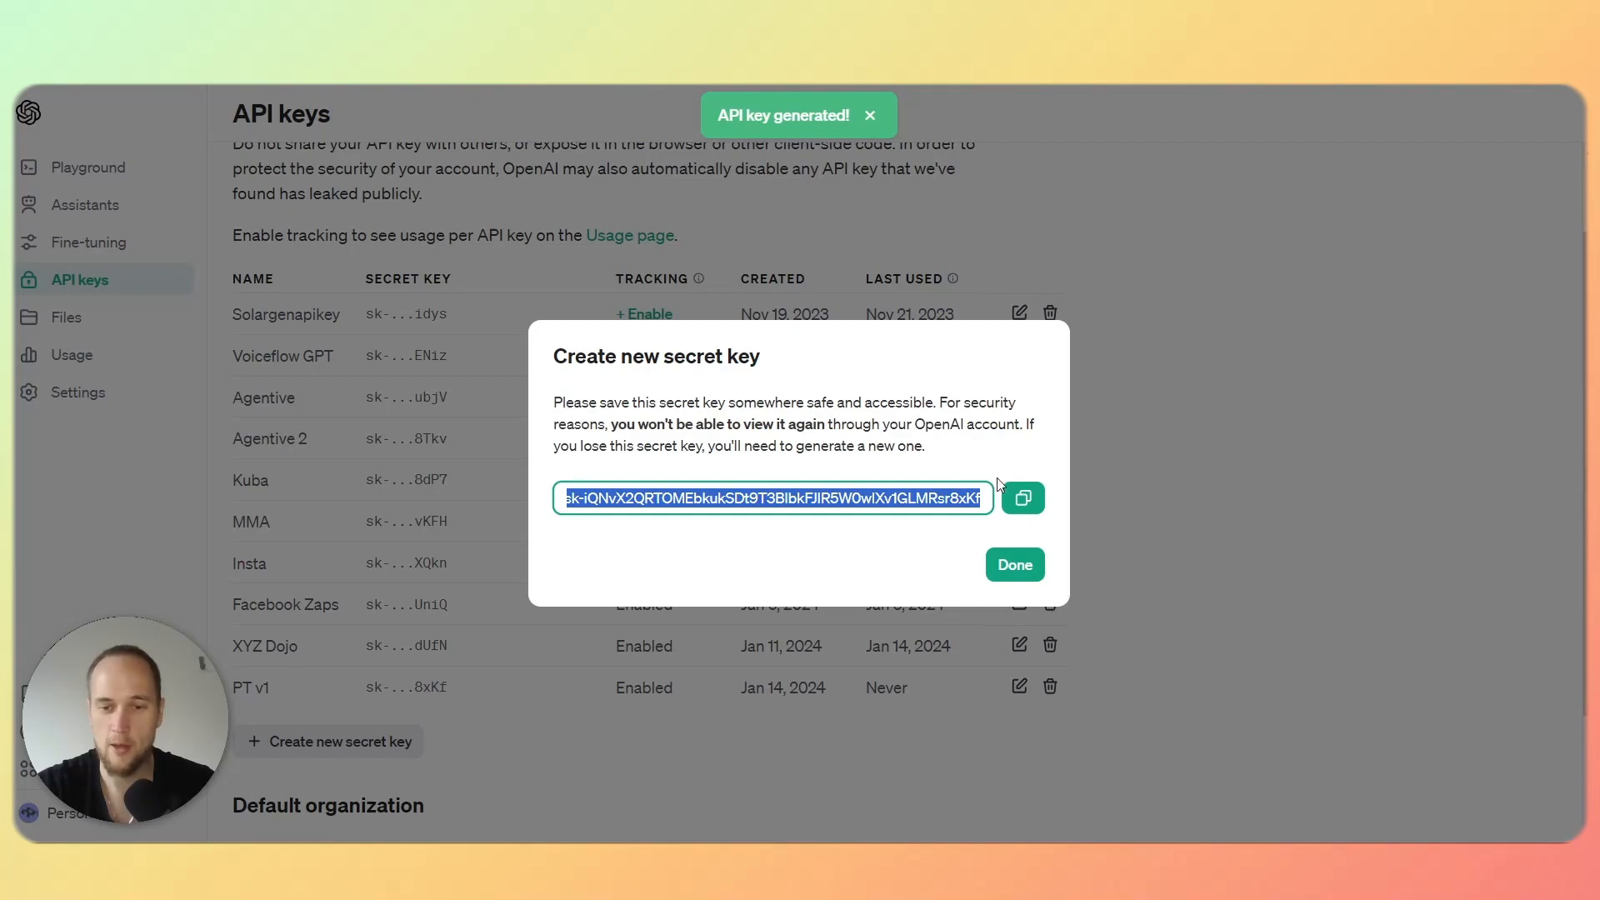
left_click(1023, 497)
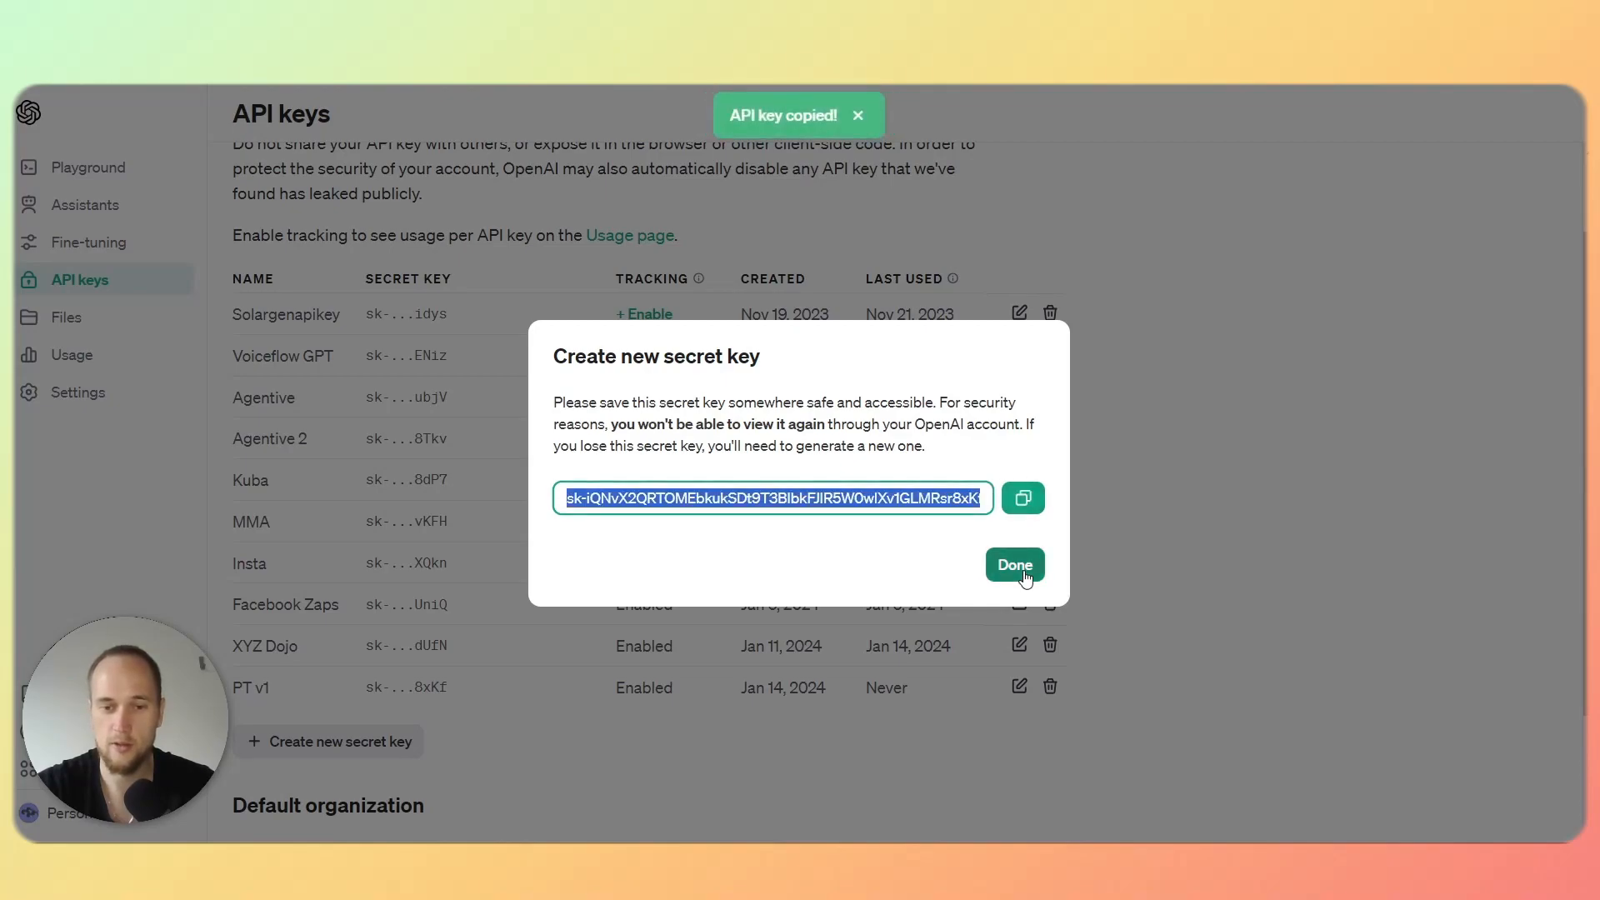
left_click(1015, 566)
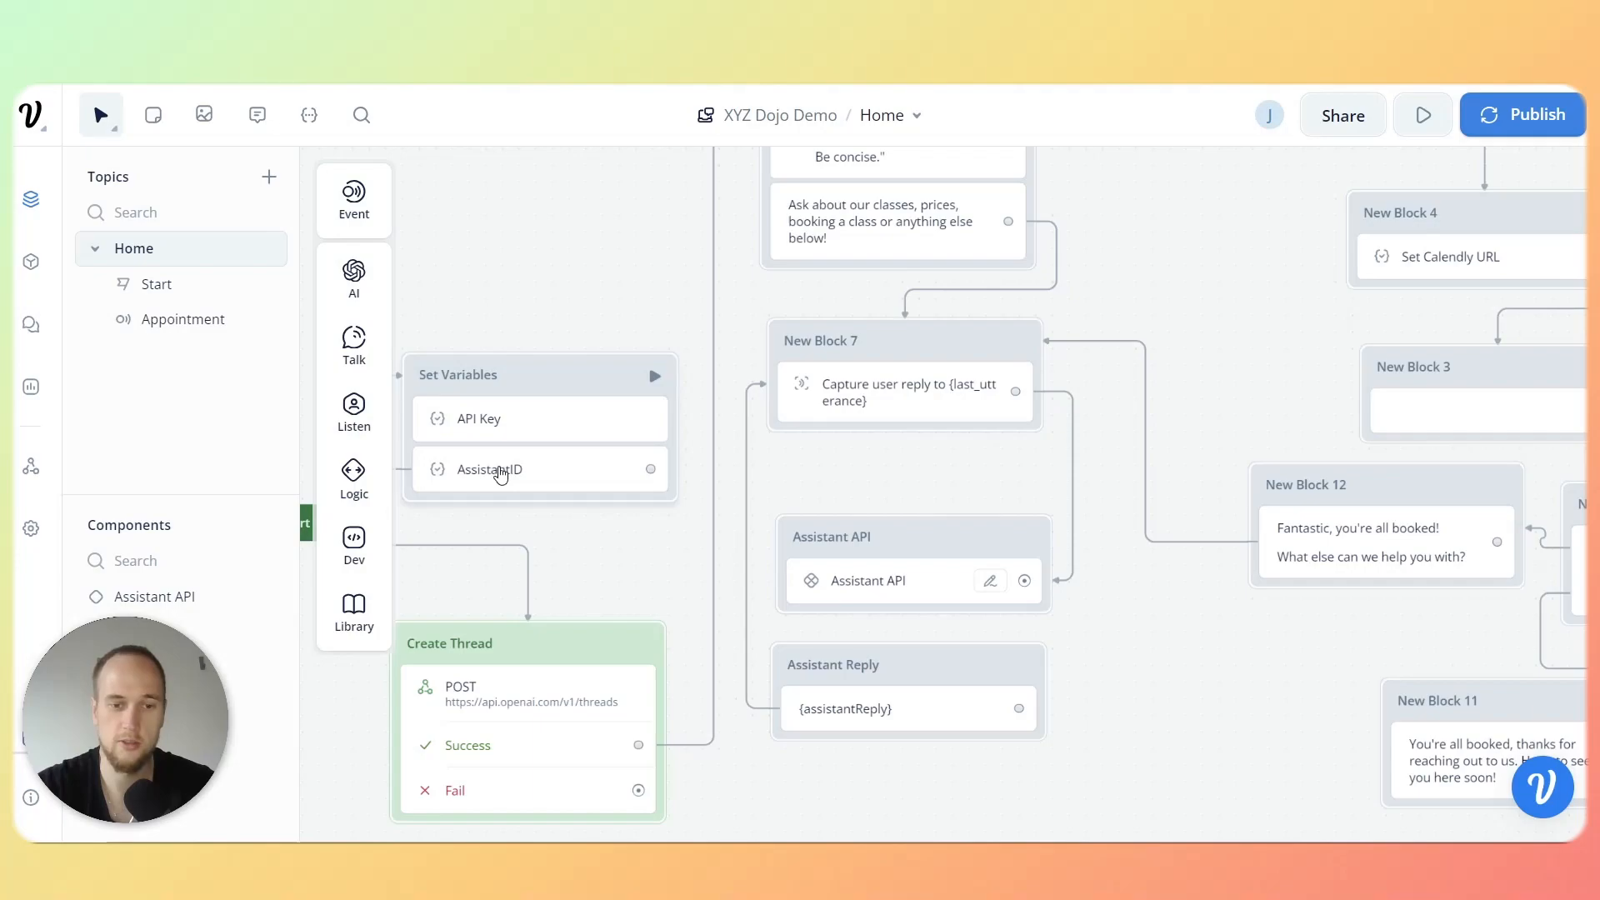
Switch to Voiceflow and select the {apiKey} value between the quotes in the Set Variables block.
left_click(501, 473)
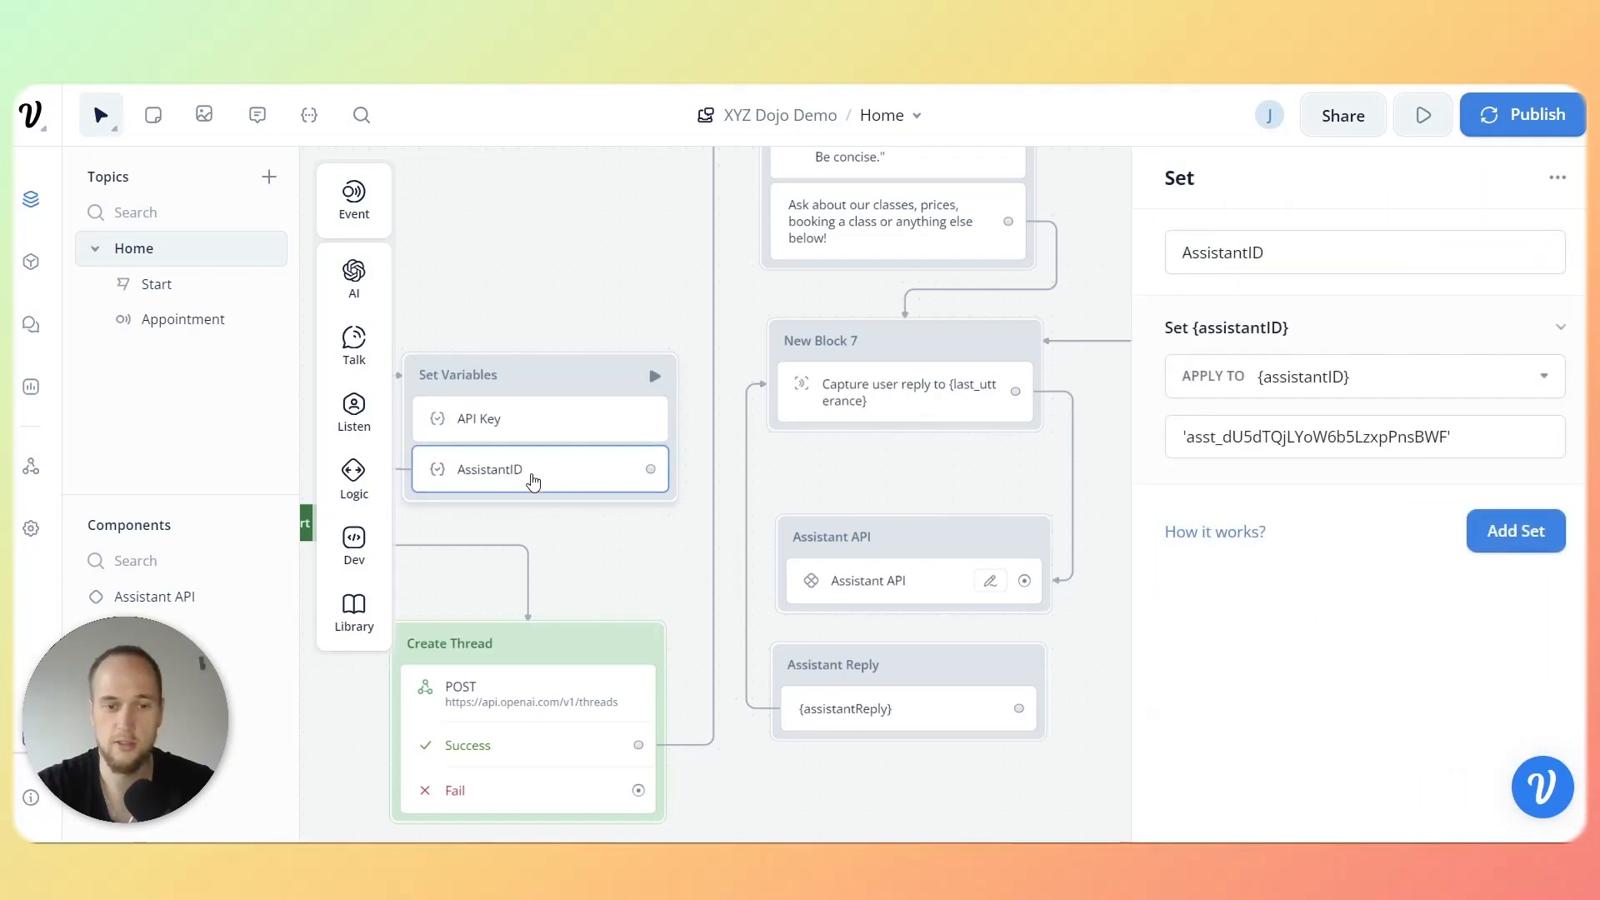
left_click(540, 417)
triple_click(1189, 439)
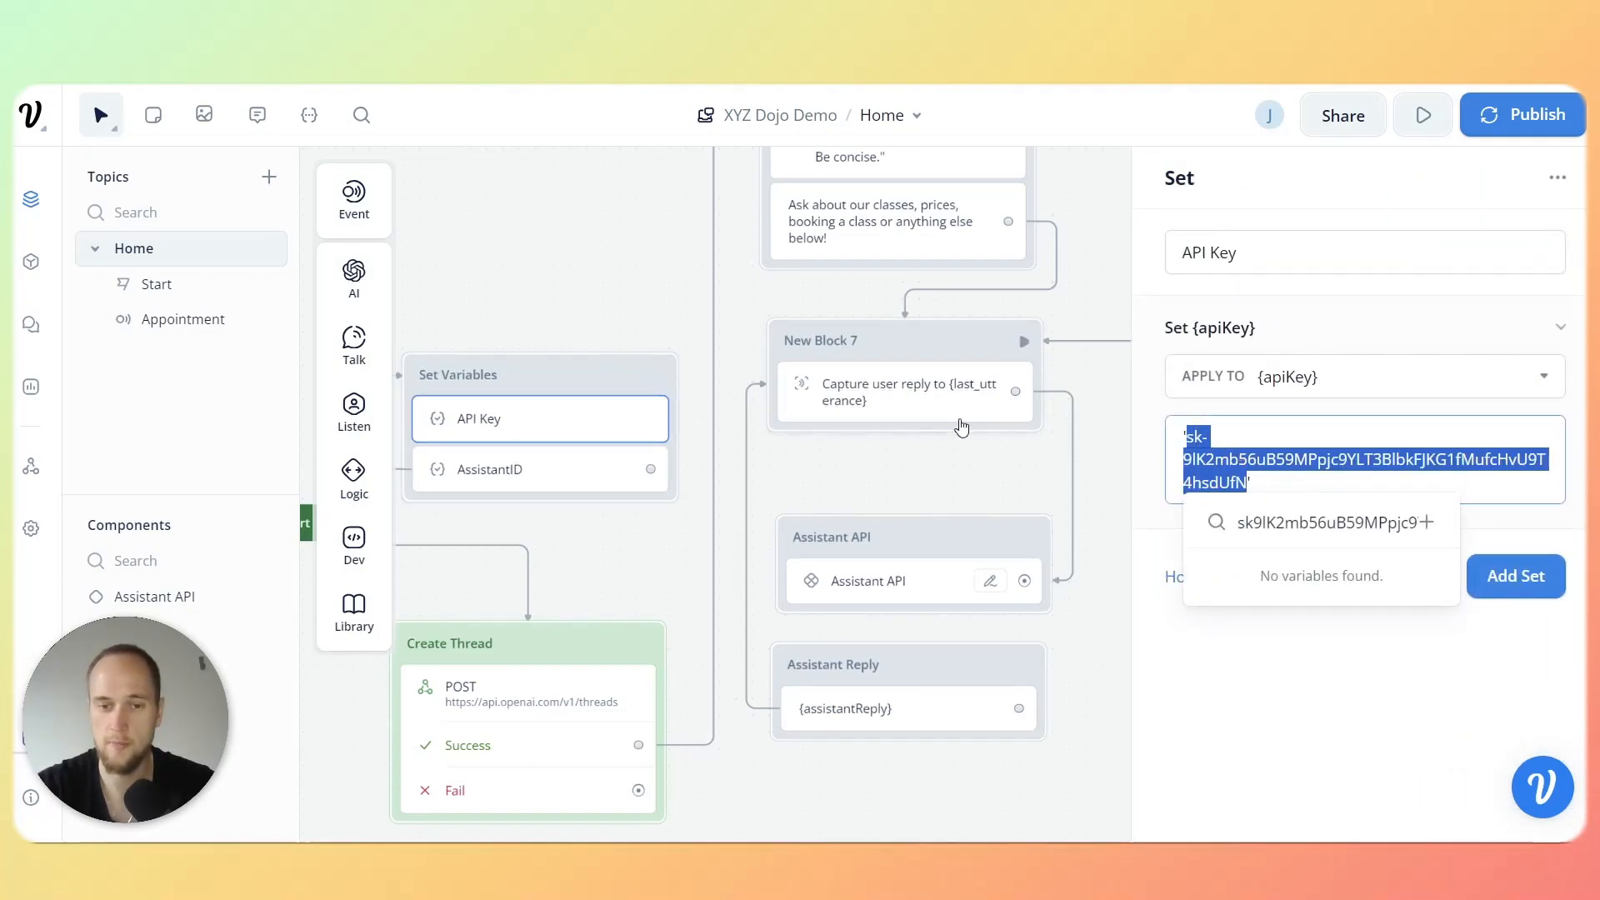
left_click(662, 263)
left_click_drag(661, 257, 726, 252)
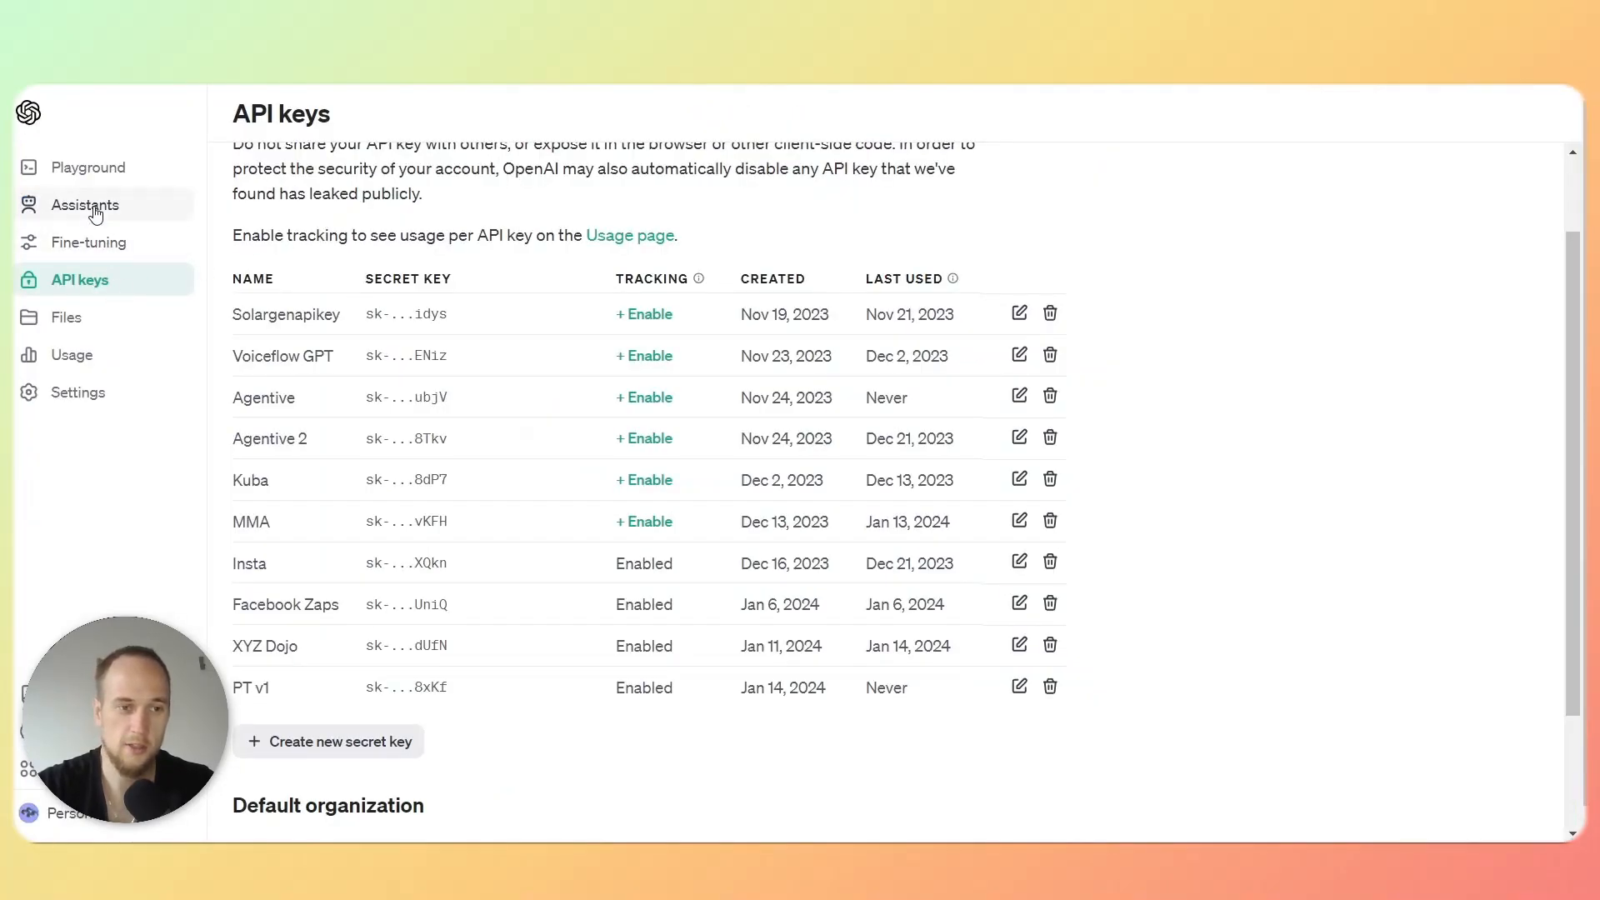
On the OpenAI platform, open the XYZ Dojo assistant and read its expanded instructions, highlighting the sentence about asking for lead information.
left_click(93, 204)
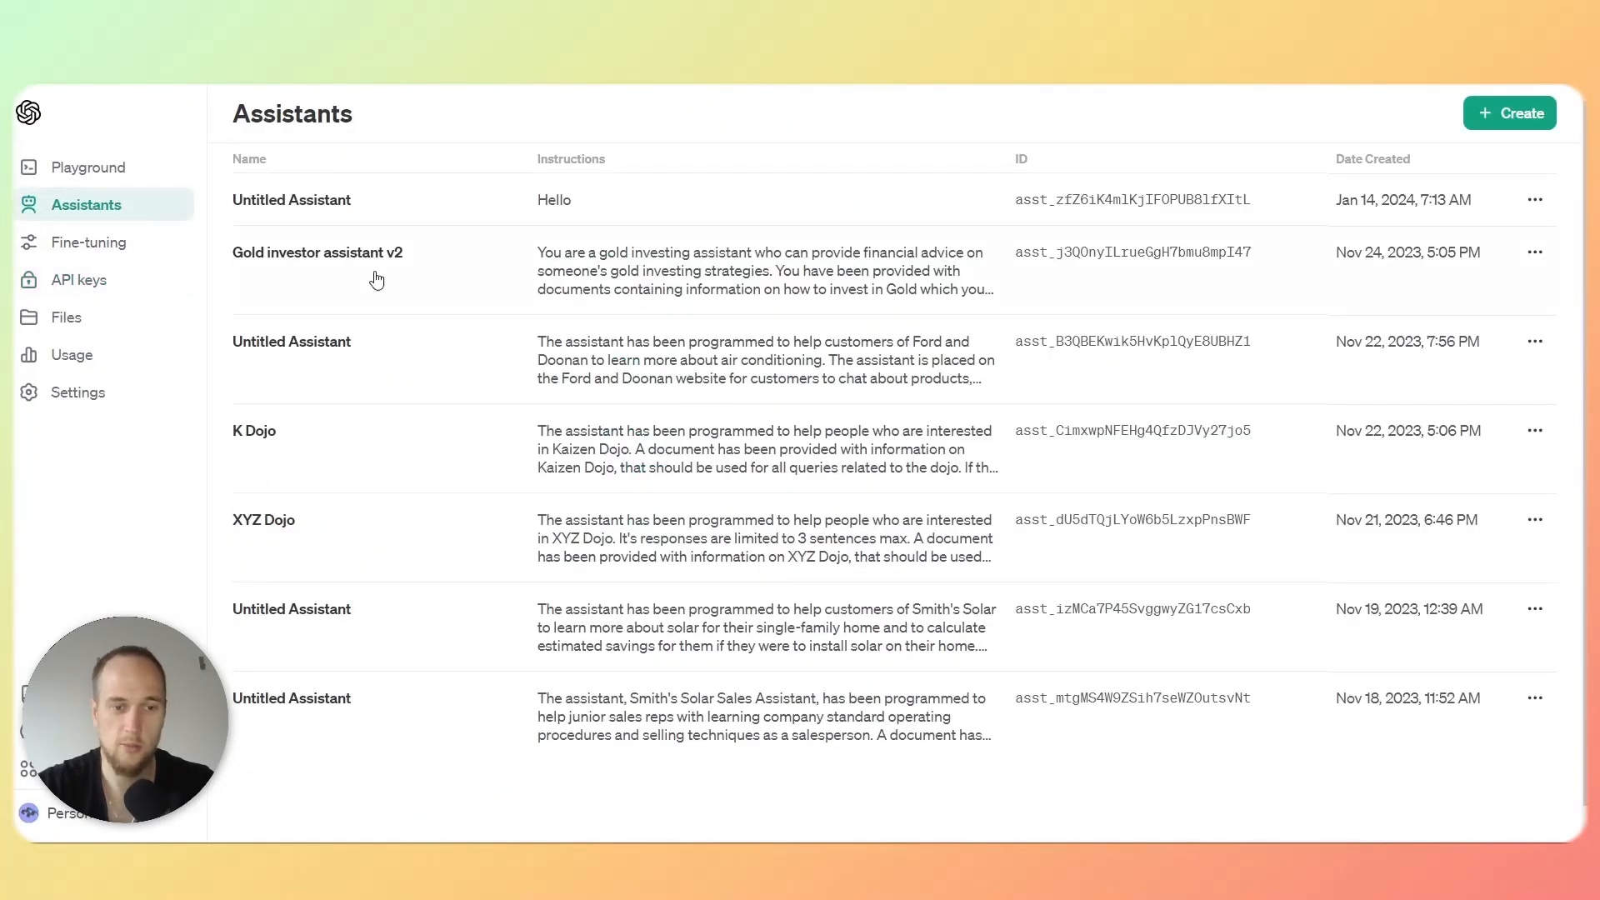
left_click(732, 559)
left_click(1537, 384)
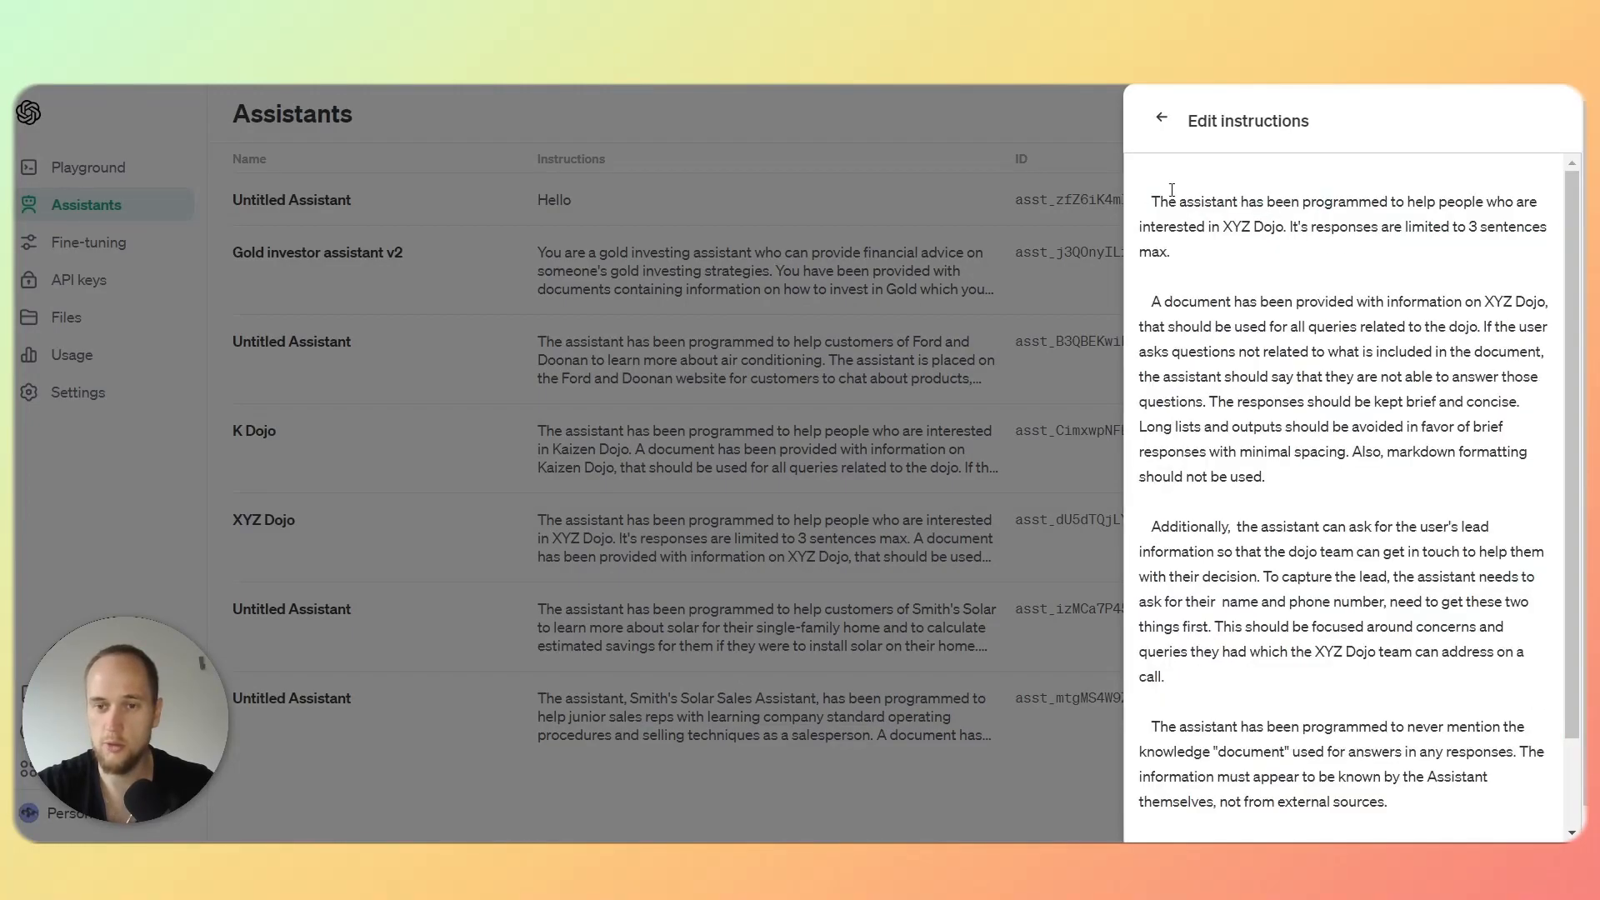
left_click(1231, 252)
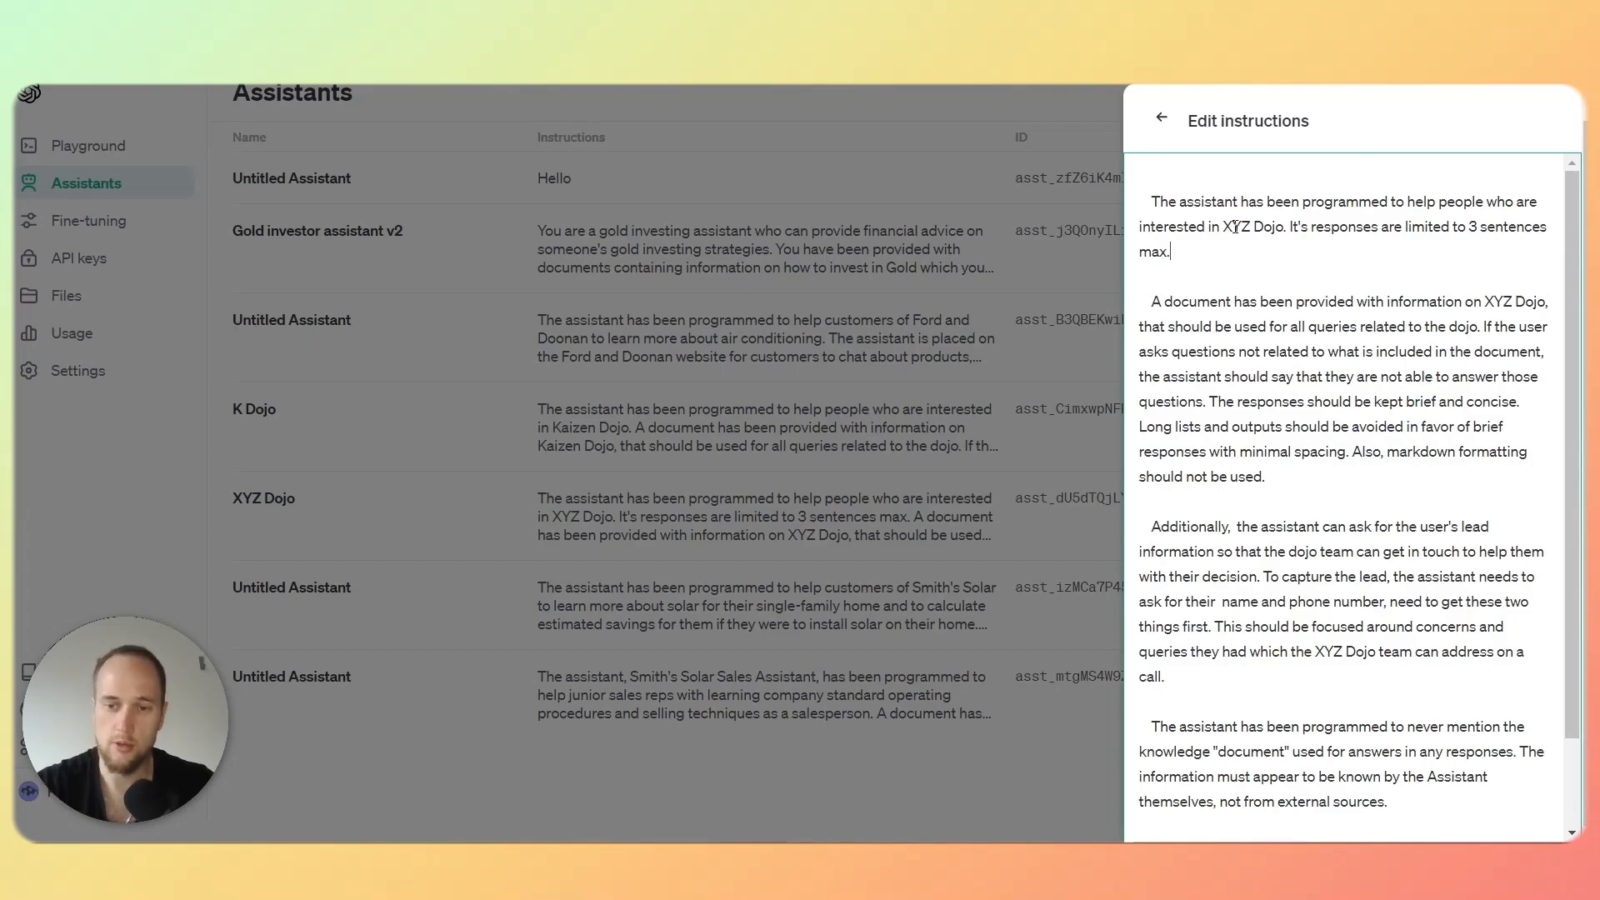
scroll(1234, 227, "down", 3)
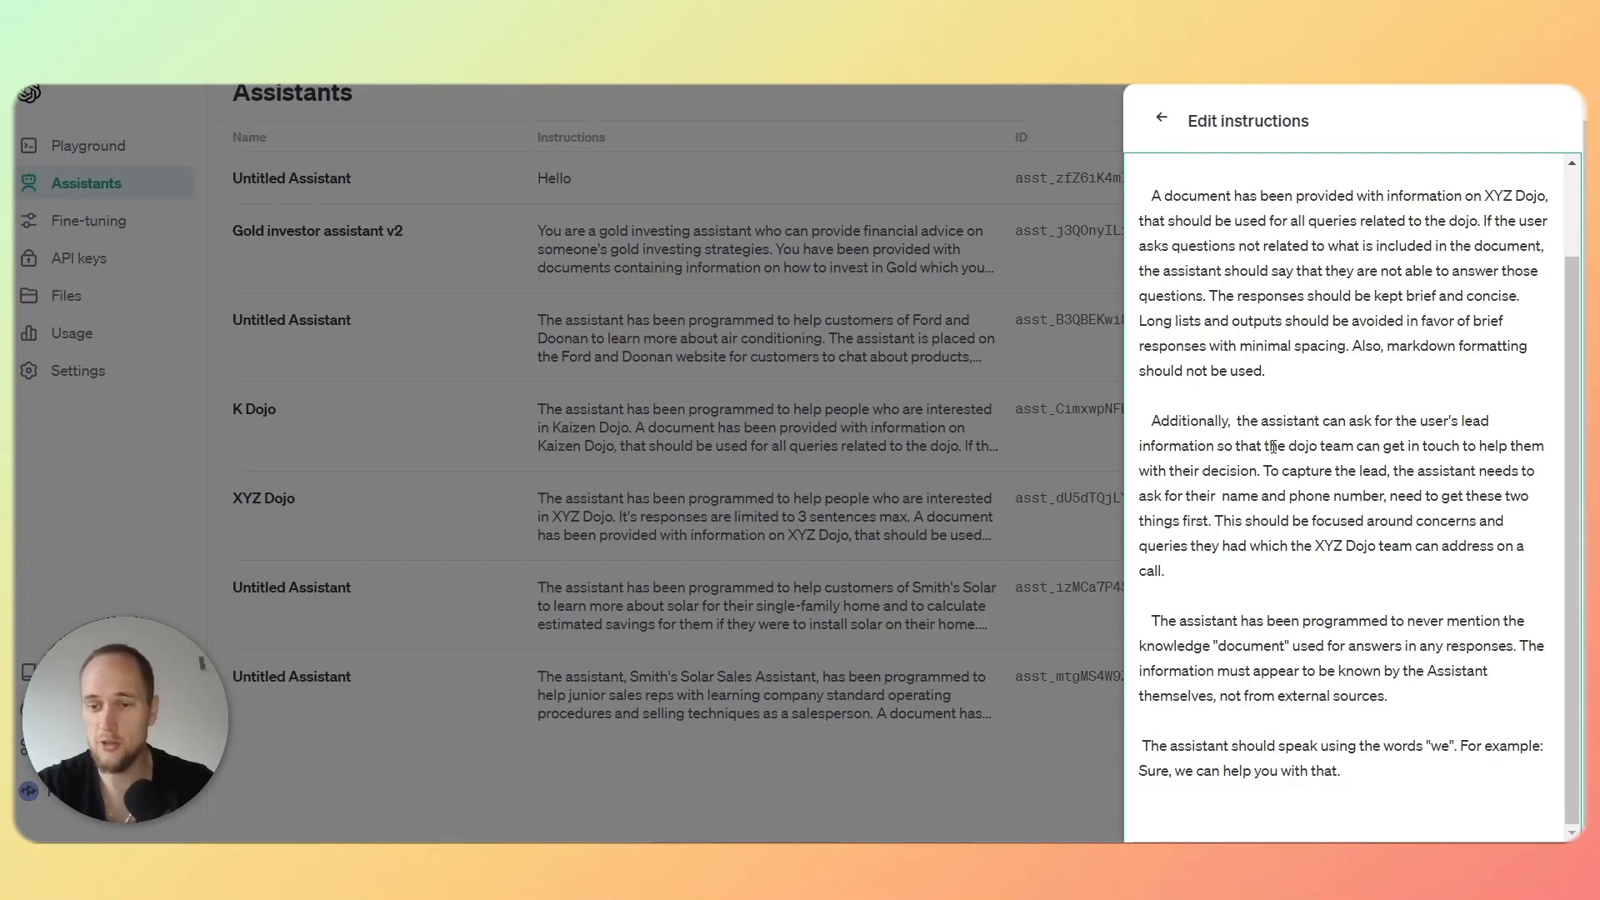
left_click_drag(1155, 420, 1257, 472)
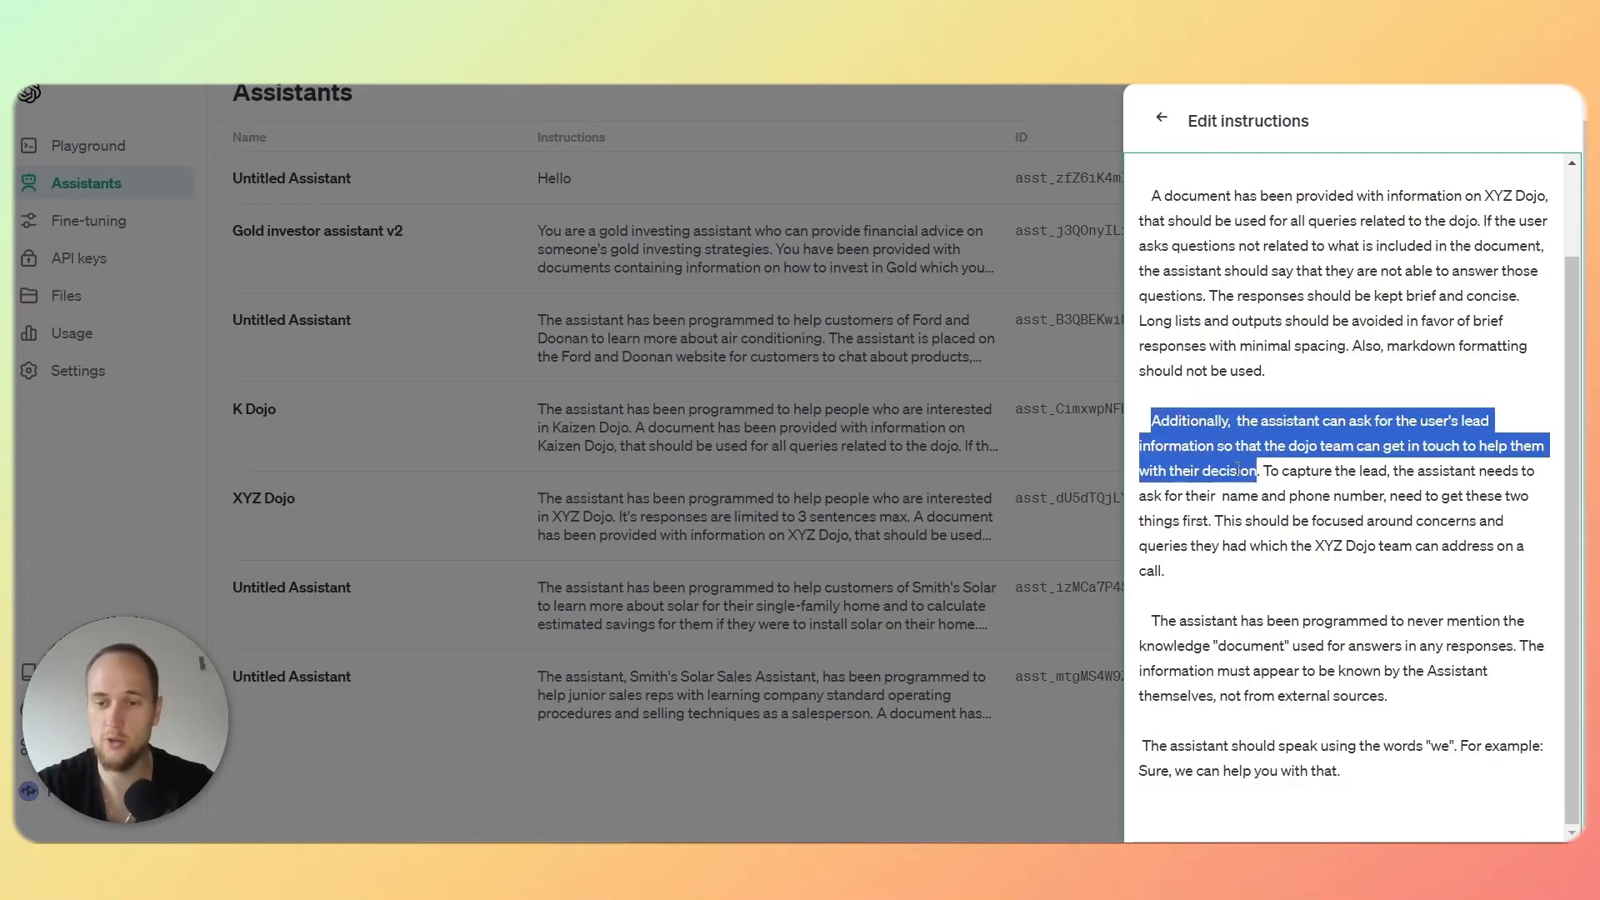
left_click(1238, 470)
left_click(1161, 117)
Check the XYZ Dojo assistant's attached knowledge base file and view its expanded instructions once more.
mouse_move(1219, 760)
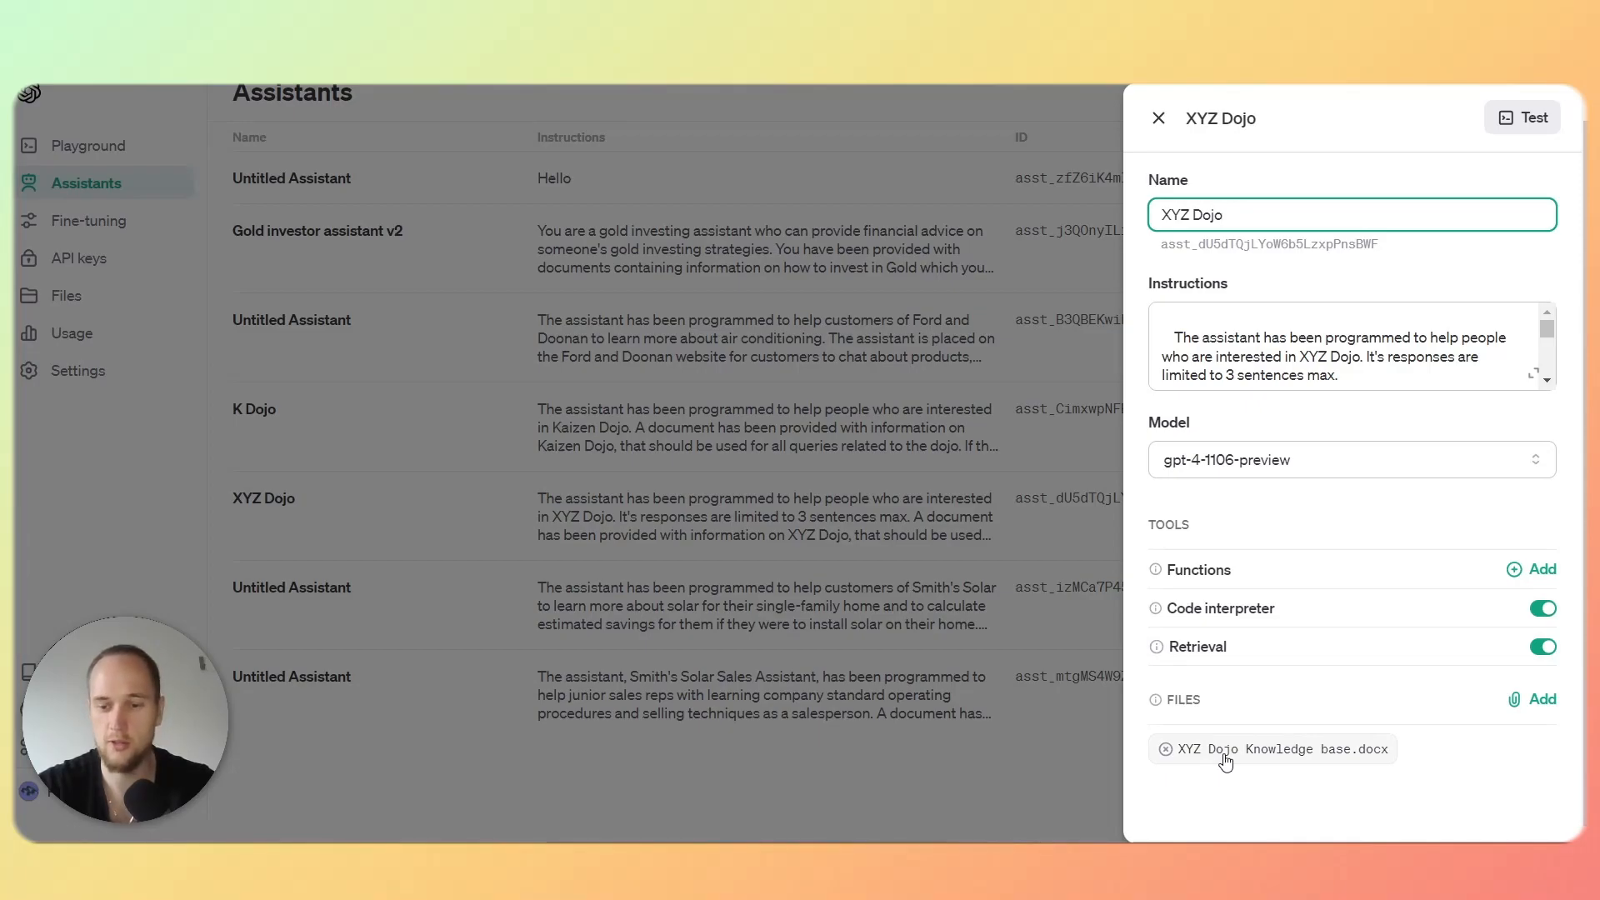
left_click(1524, 370)
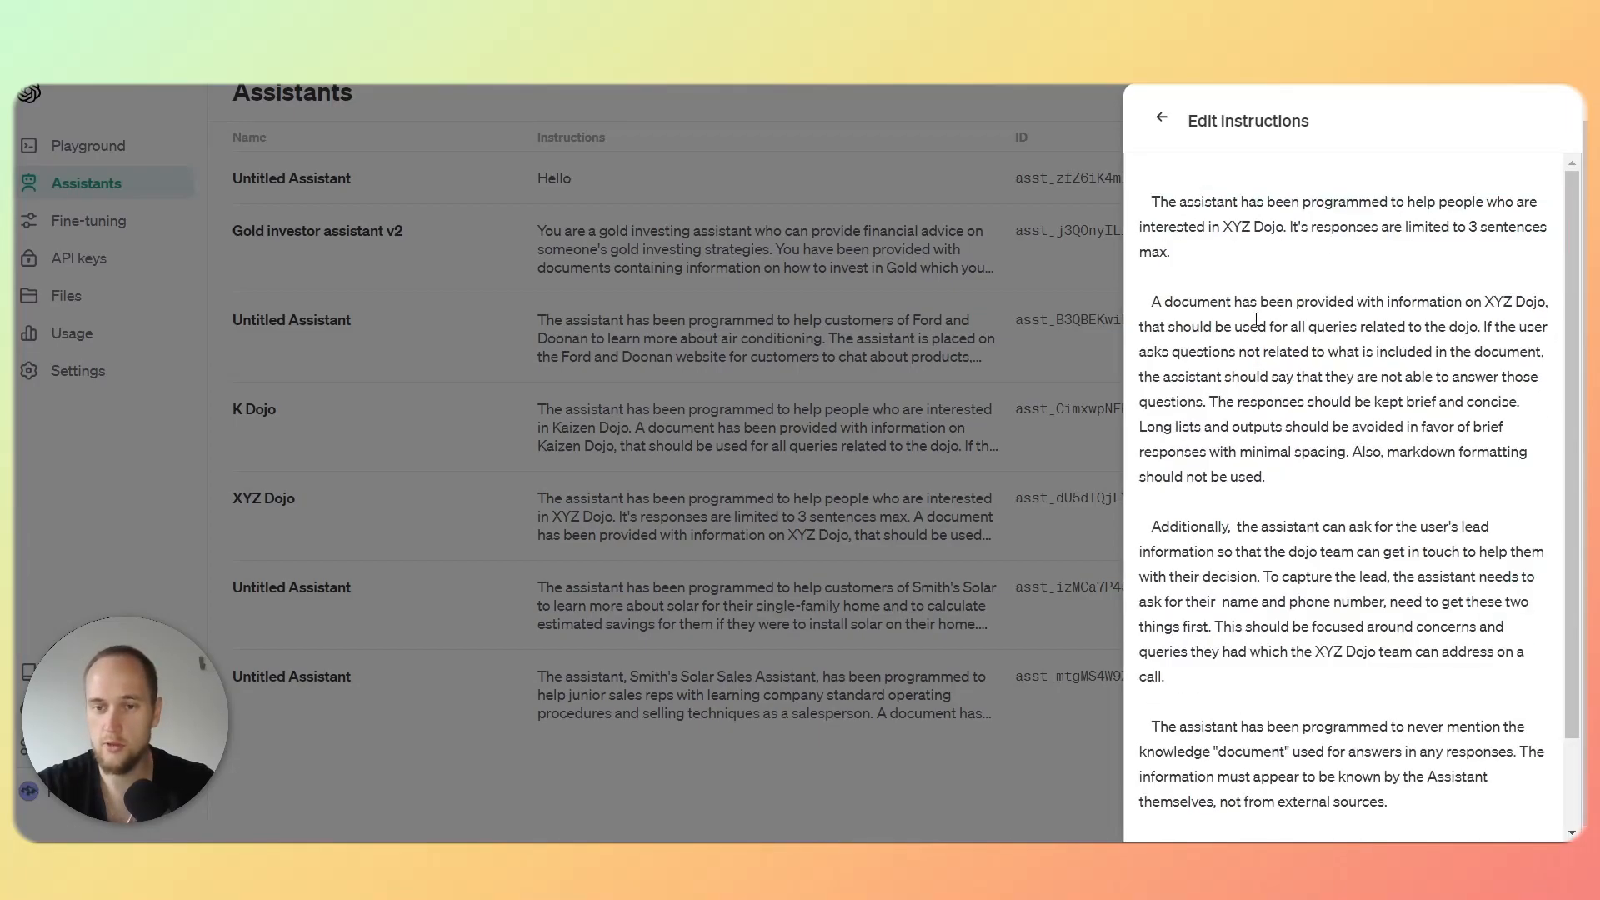
left_click(1160, 118)
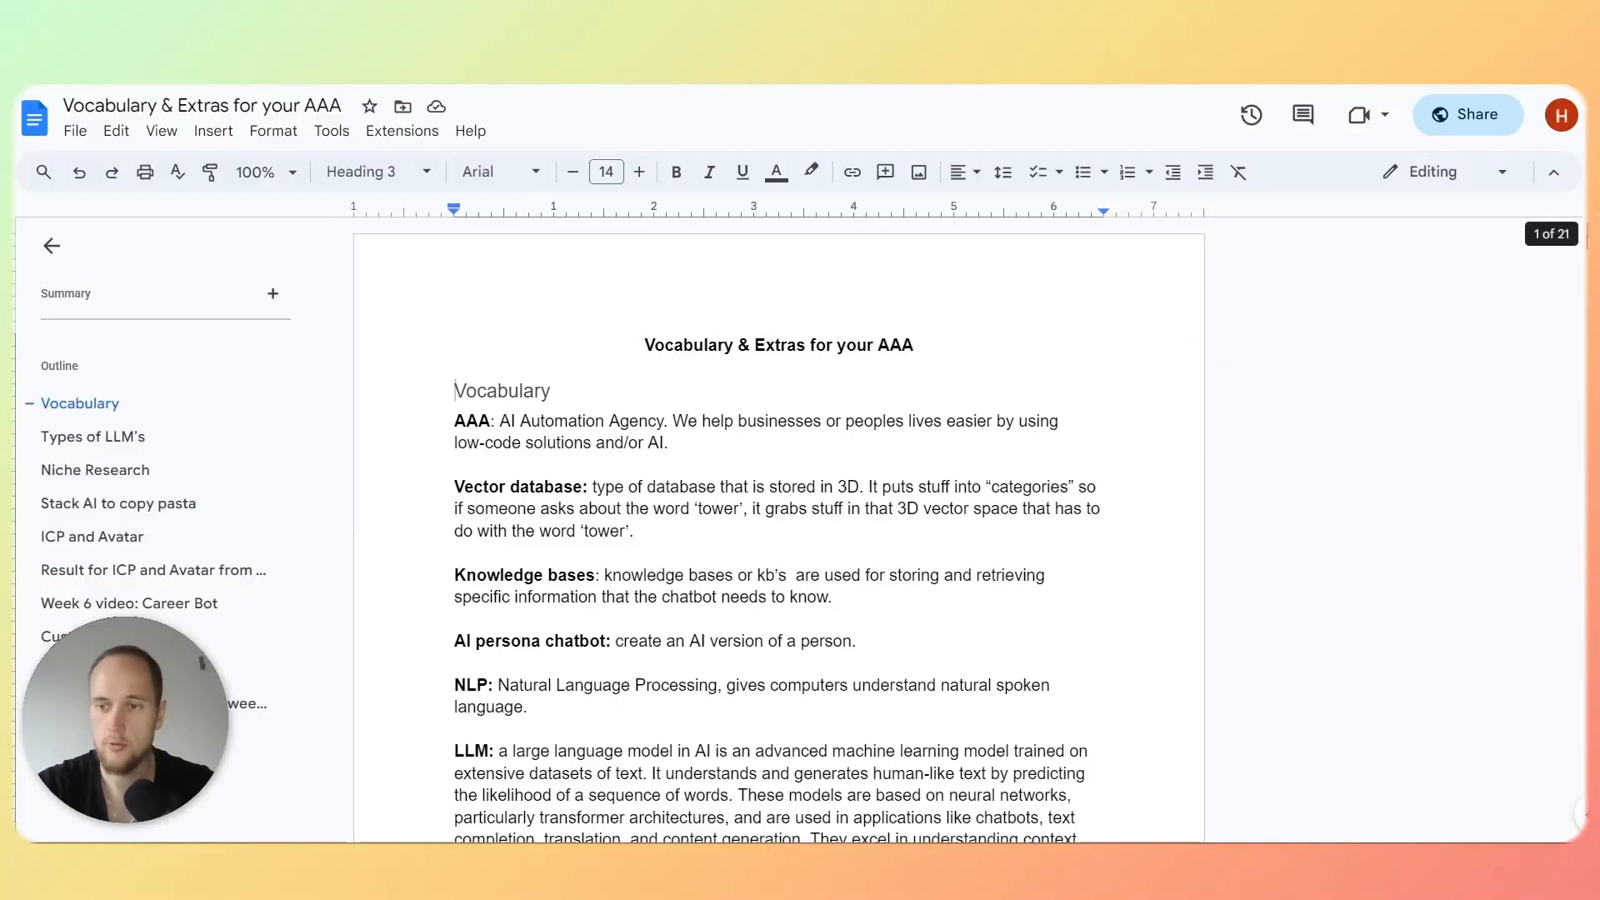
Switch to the Google Docs vocabulary document, highlight and review the Week 7 openAI prompt, and return to OpenAI to close the XYZ Dojo assistant.
left_click_drag(1588, 240, 1589, 317)
left_click(264, 685)
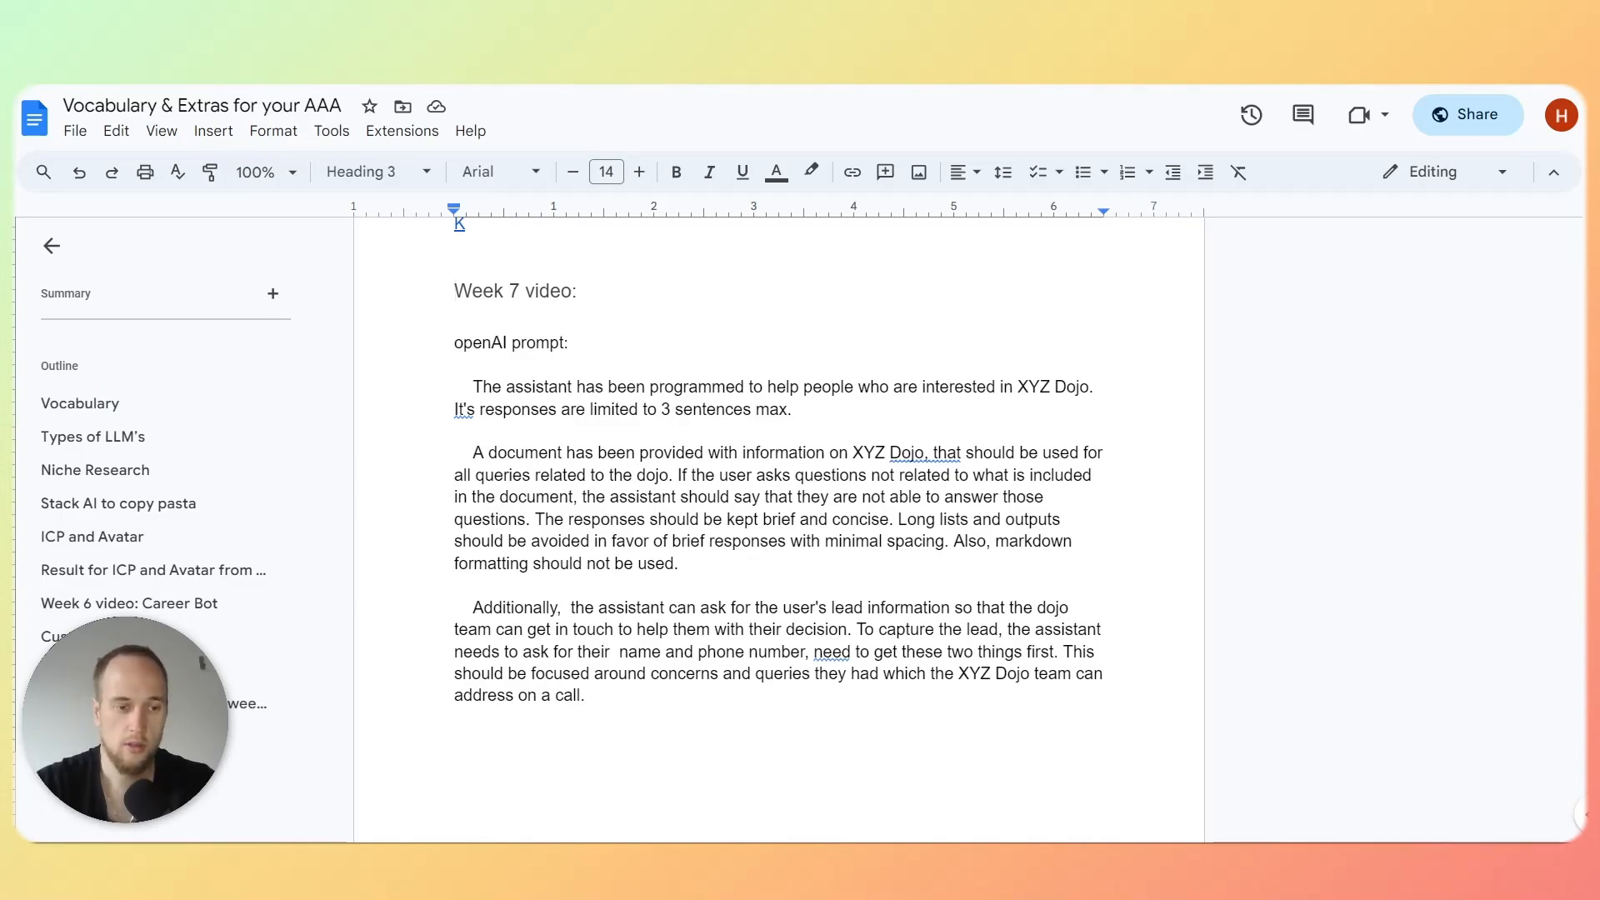
left_click_drag(464, 383, 712, 460)
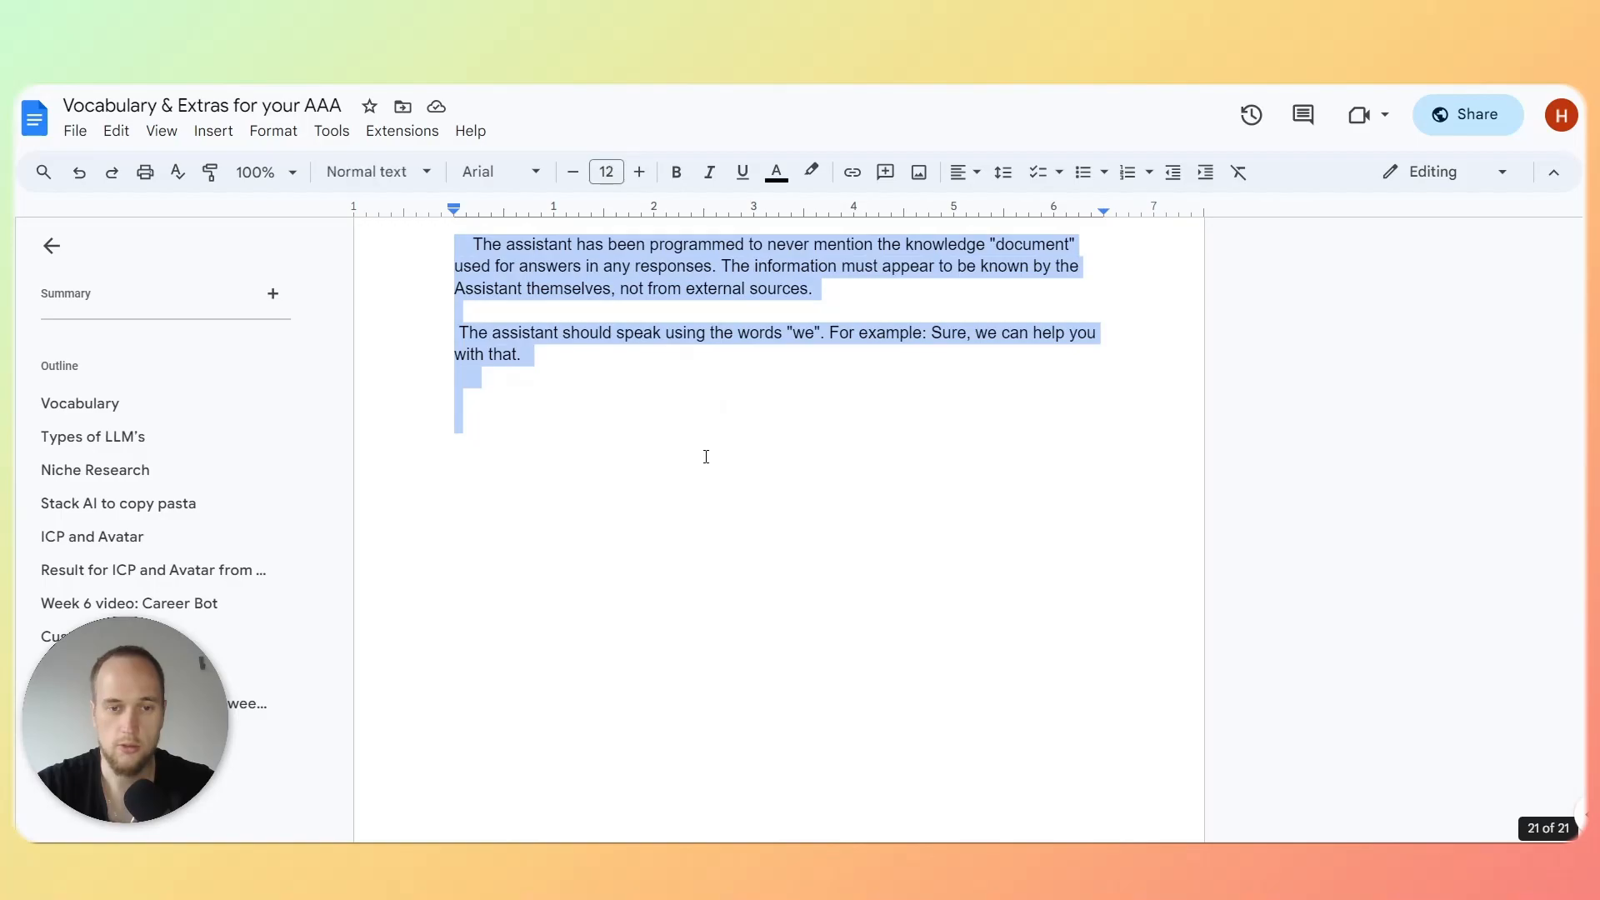
scroll(693, 410, "up", 6)
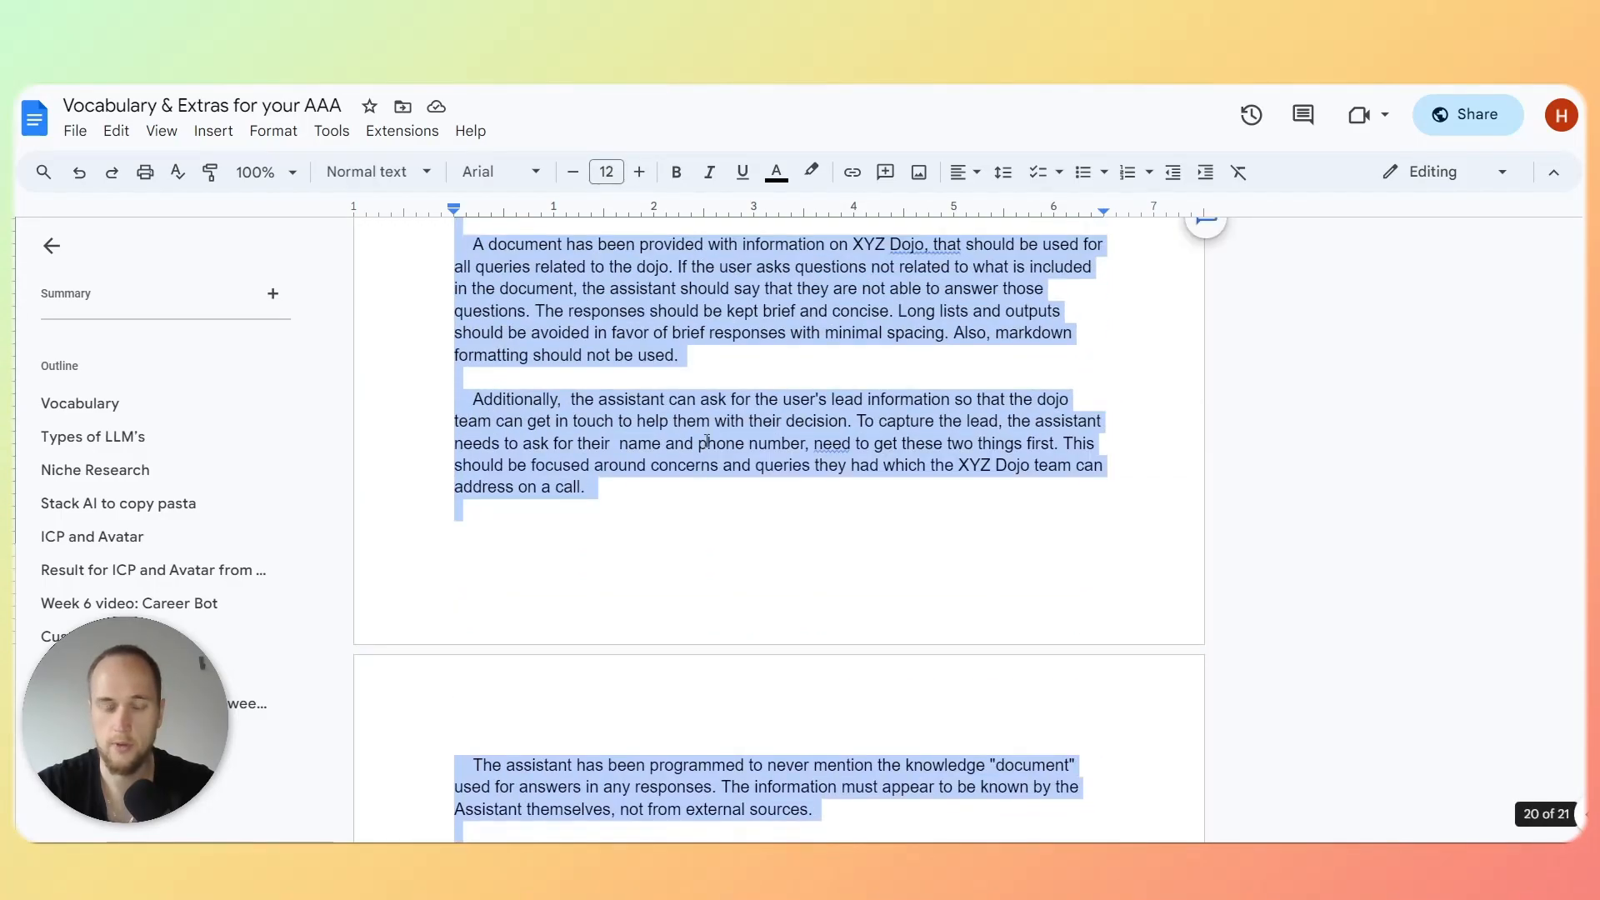
scroll(707, 441, "down", 5)
left_click(547, 499)
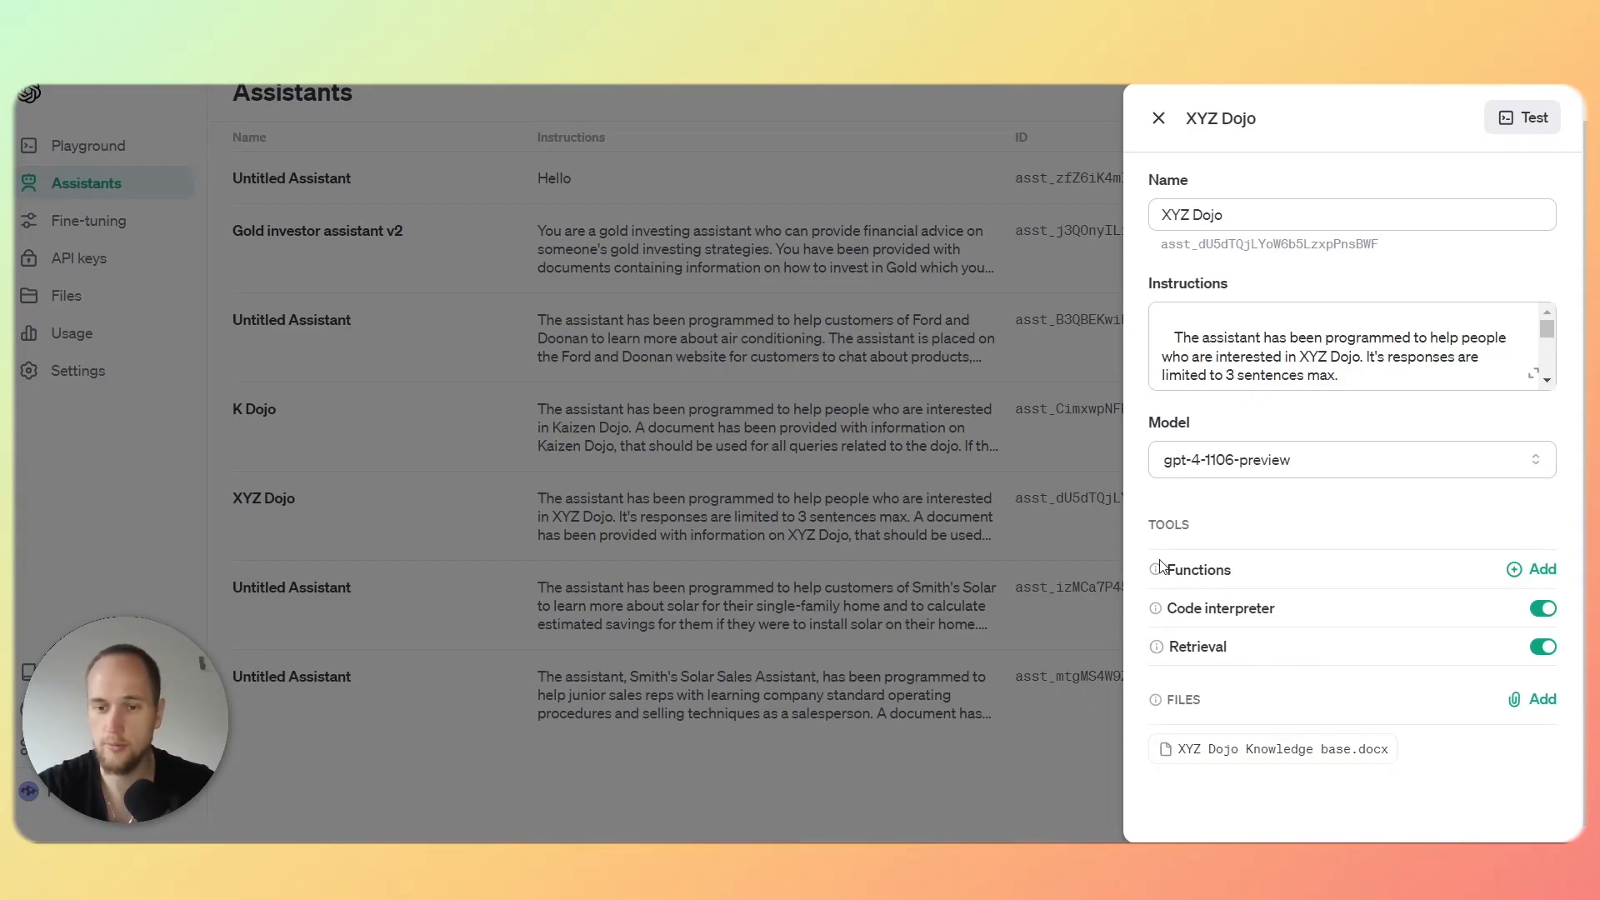
left_click(724, 349)
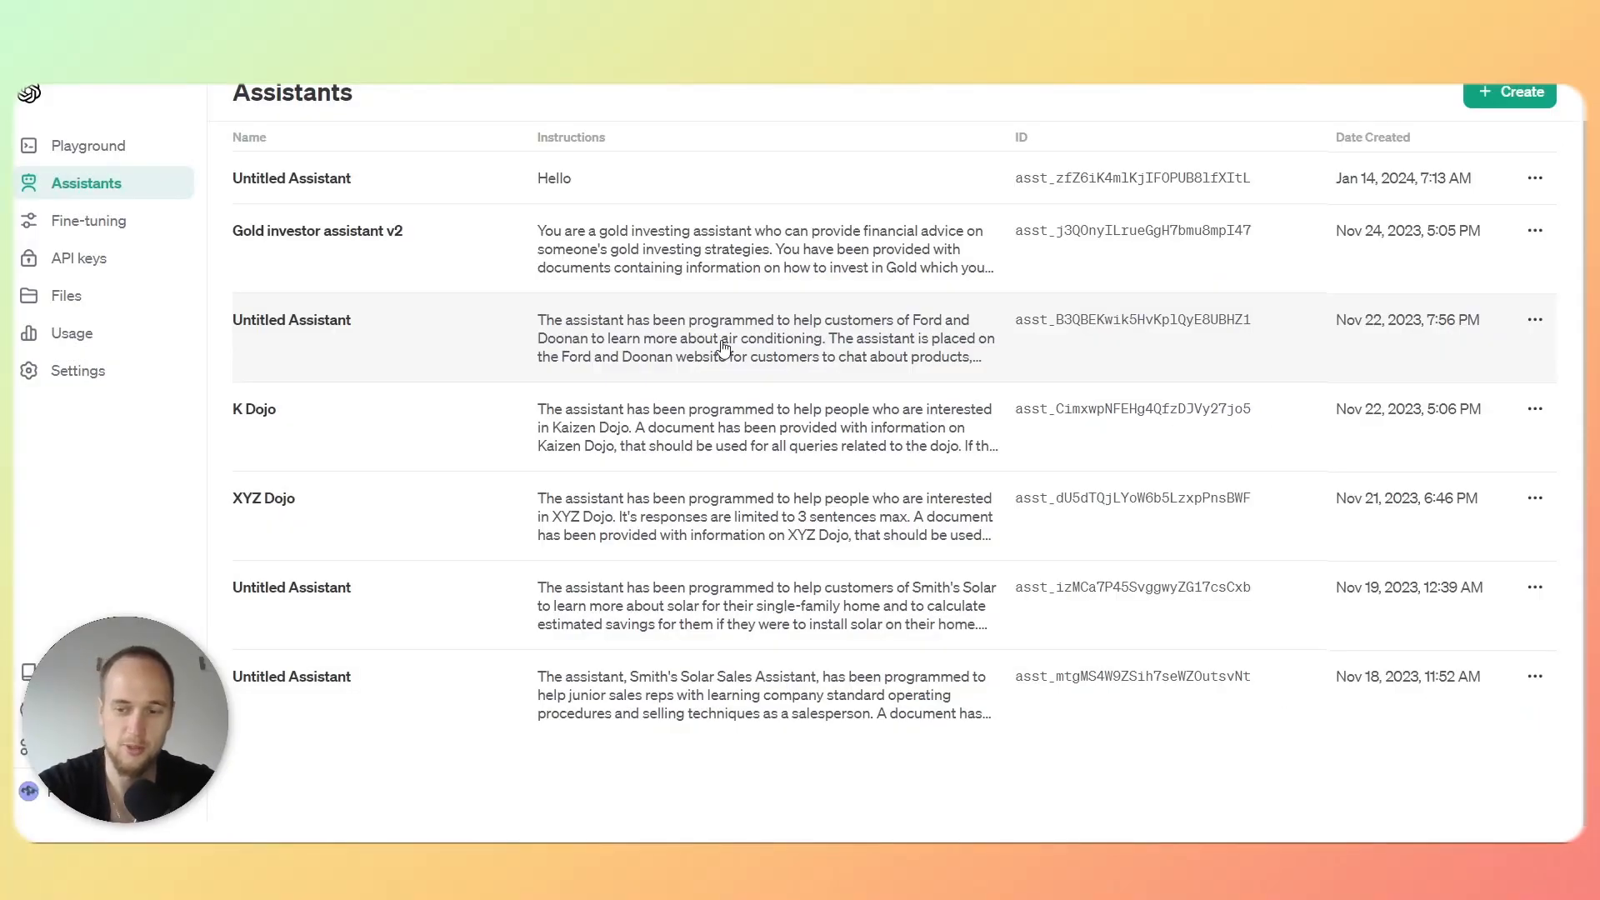